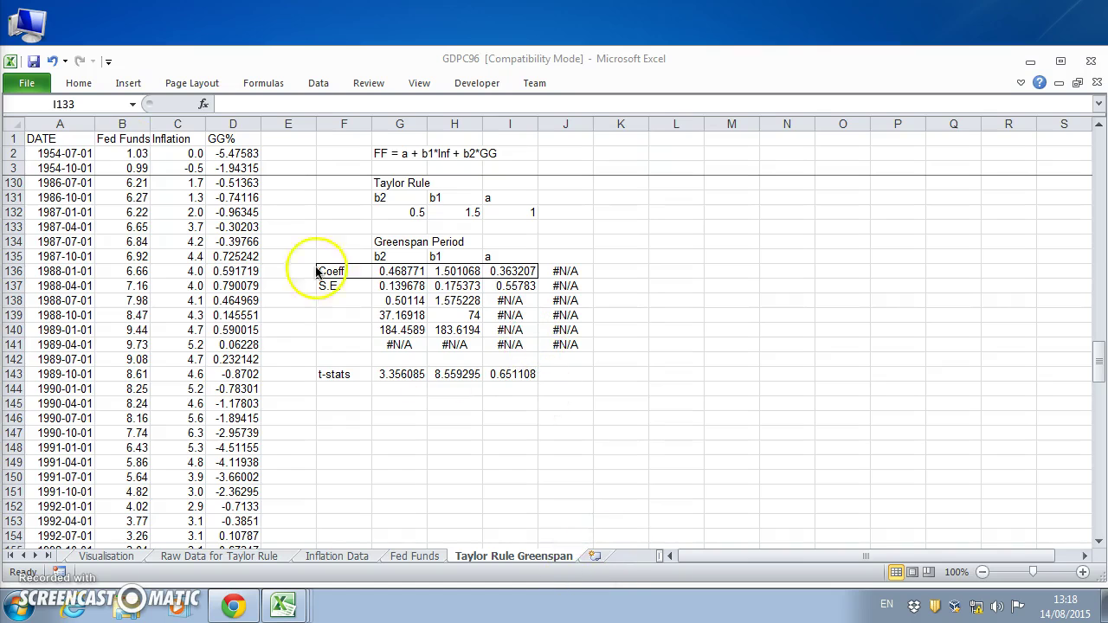
Copy all of the Taylor Rule Greenspan sheet's DATE, Fed Funds, Inflation and GG% data into a new Sheet7
left_click(18, 127)
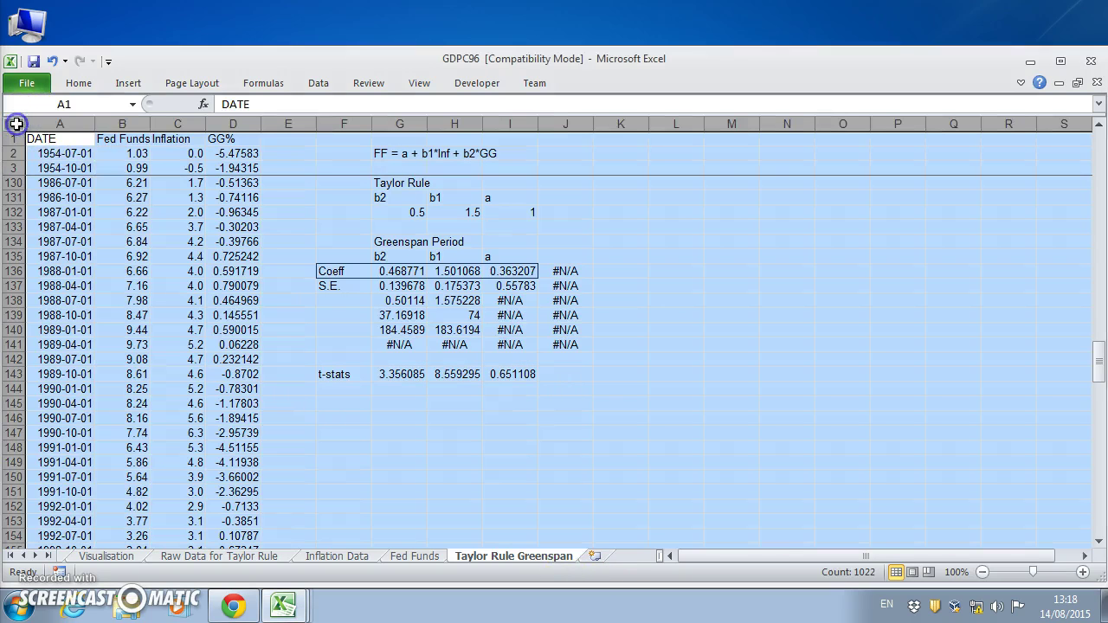
right_click(53, 149)
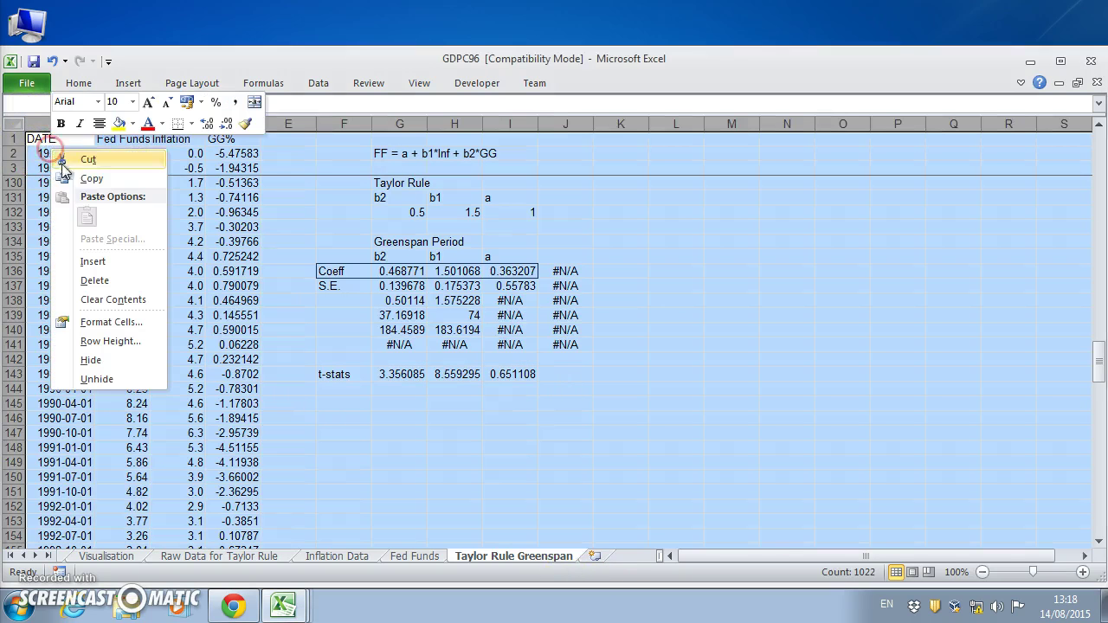
left_click(81, 180)
left_click(594, 556)
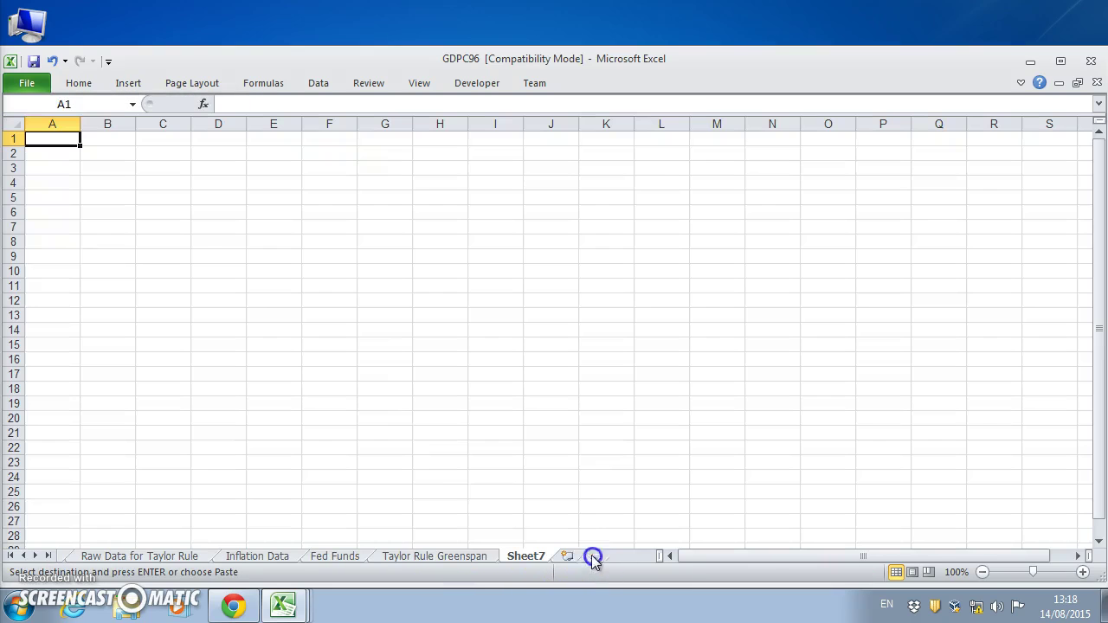
left_click(79, 83)
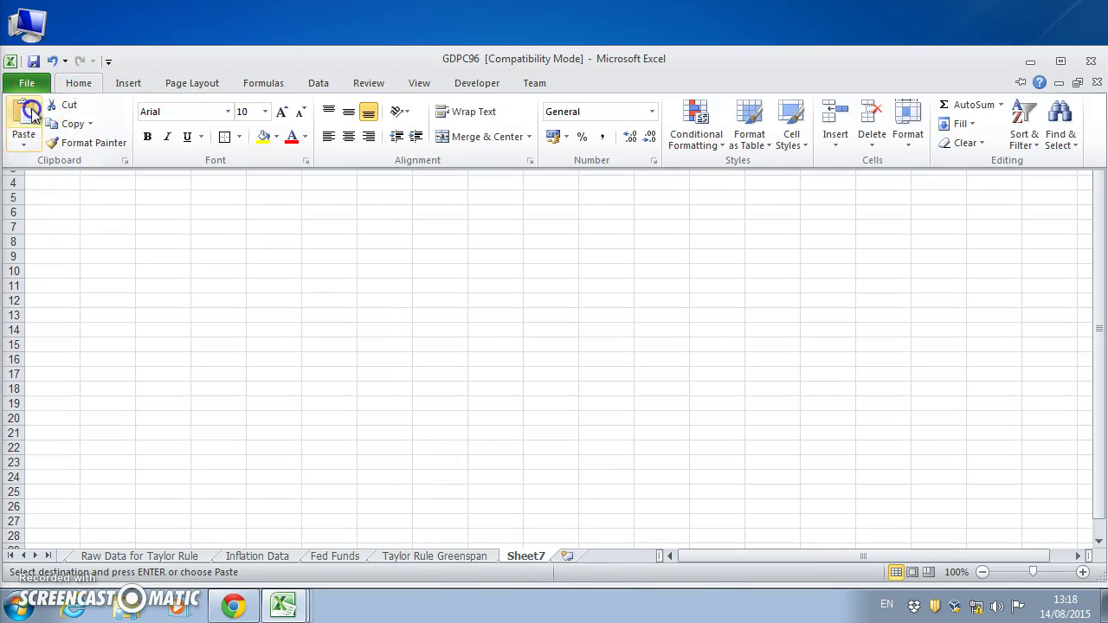
left_click(26, 108)
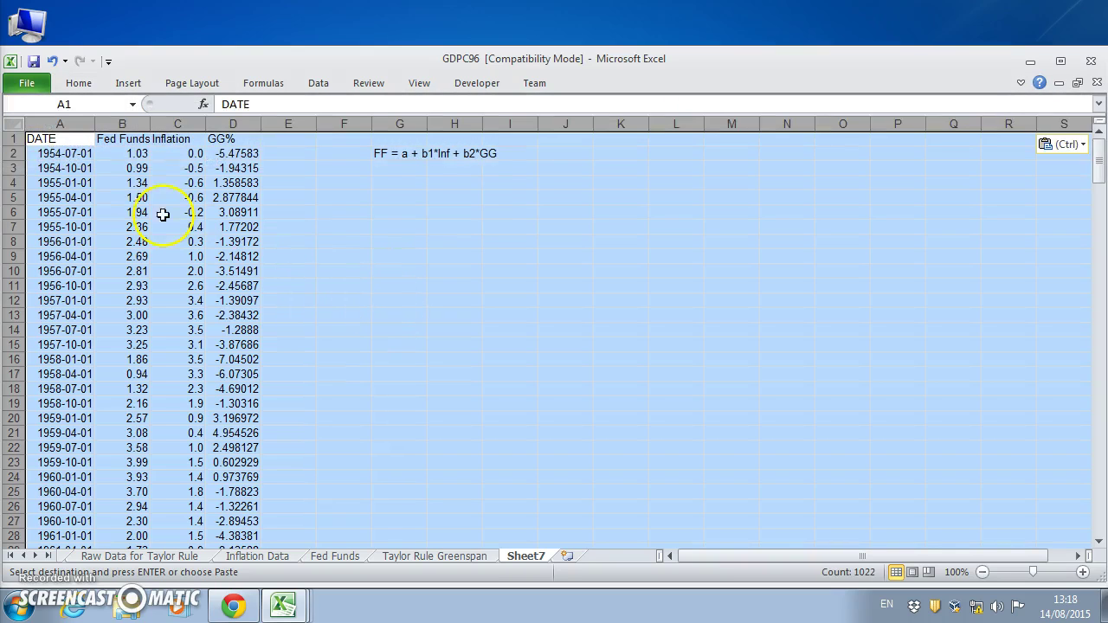
Freeze panes at row 4 as a first attempt
left_click(111, 184)
left_click(17, 183)
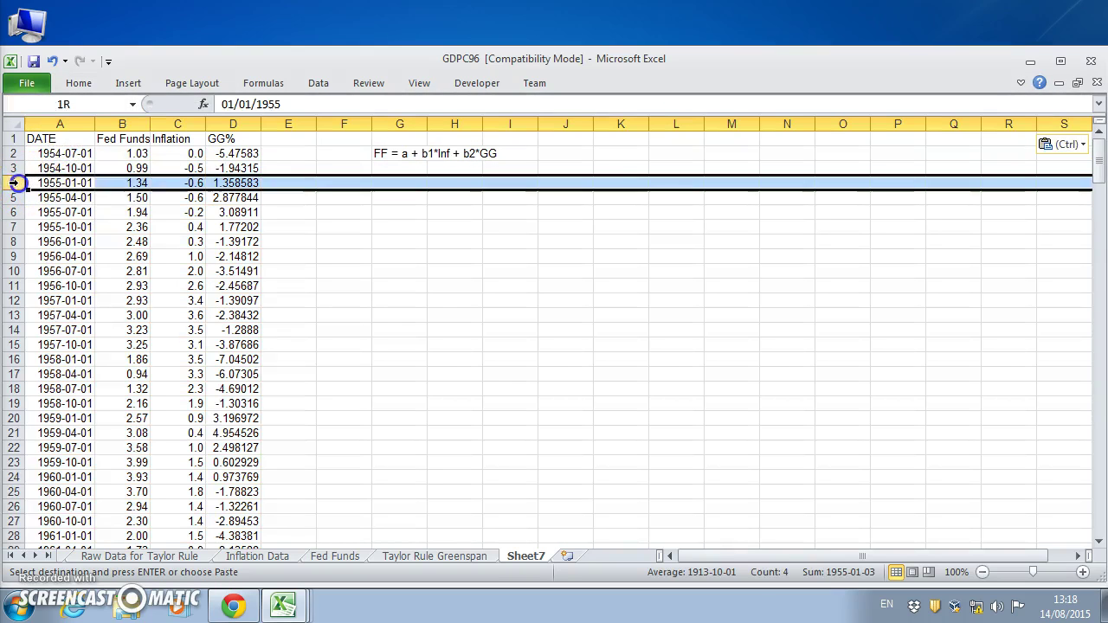
left_click(412, 85)
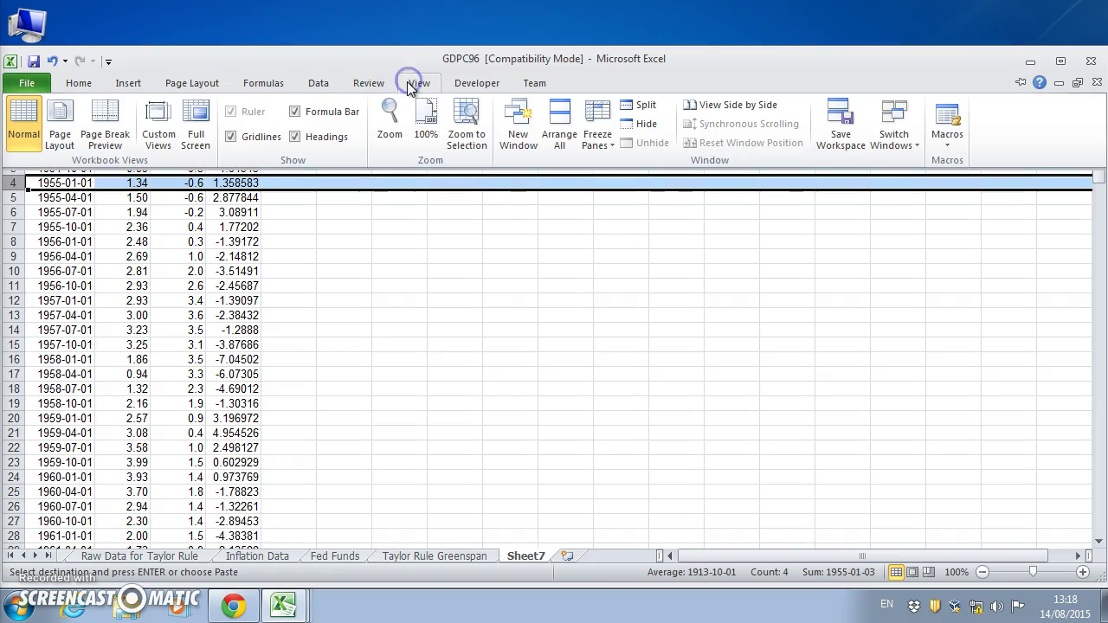
left_click(554, 149)
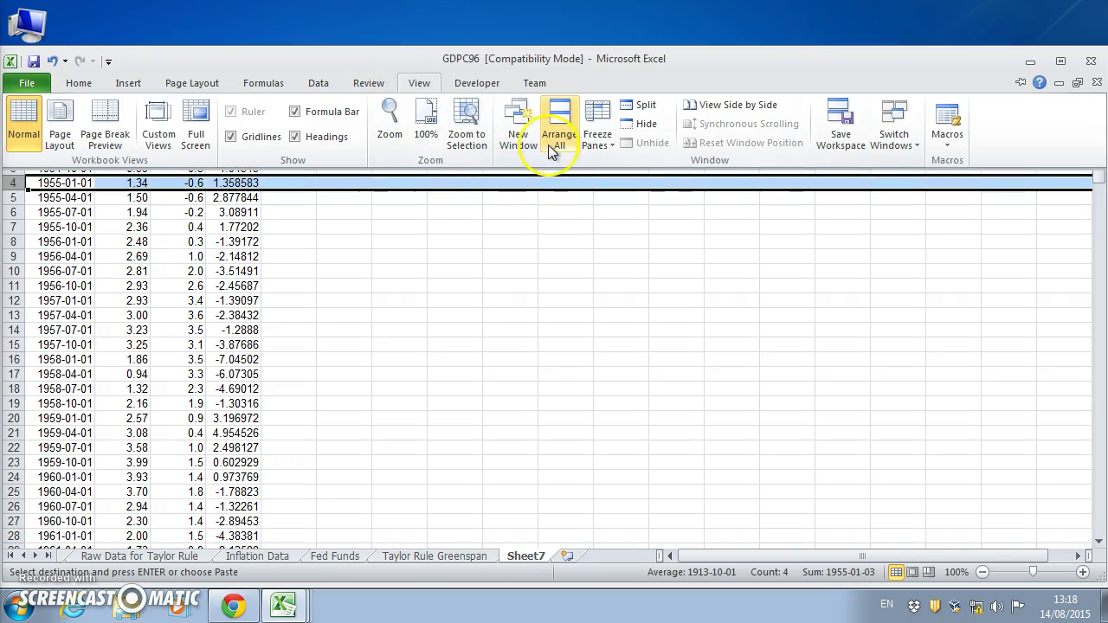
left_click(597, 134)
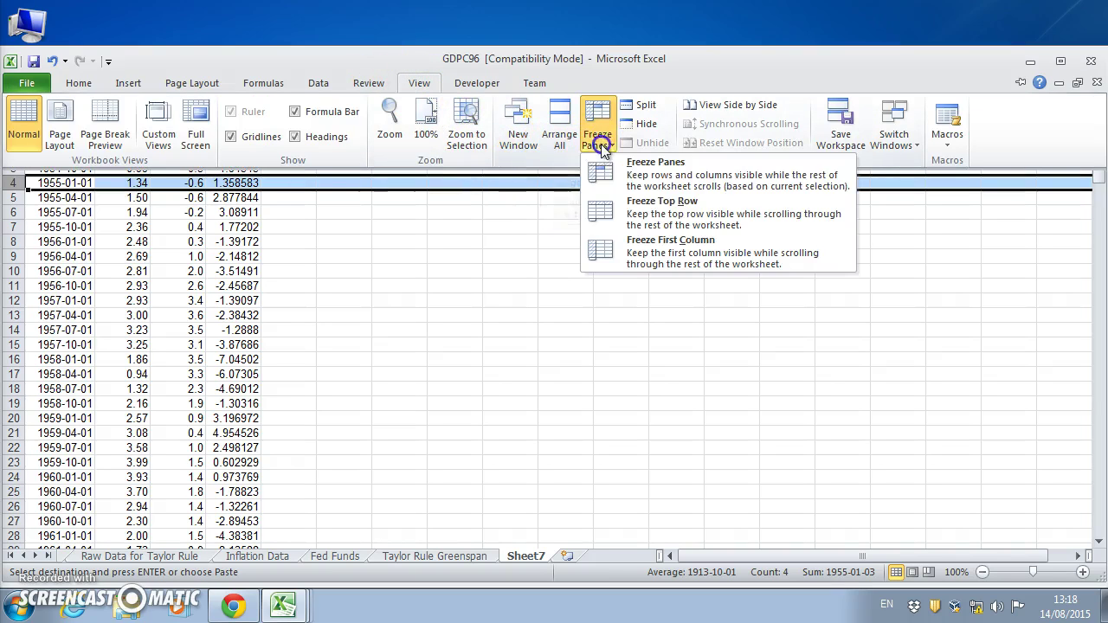
left_click(629, 209)
left_click(651, 284)
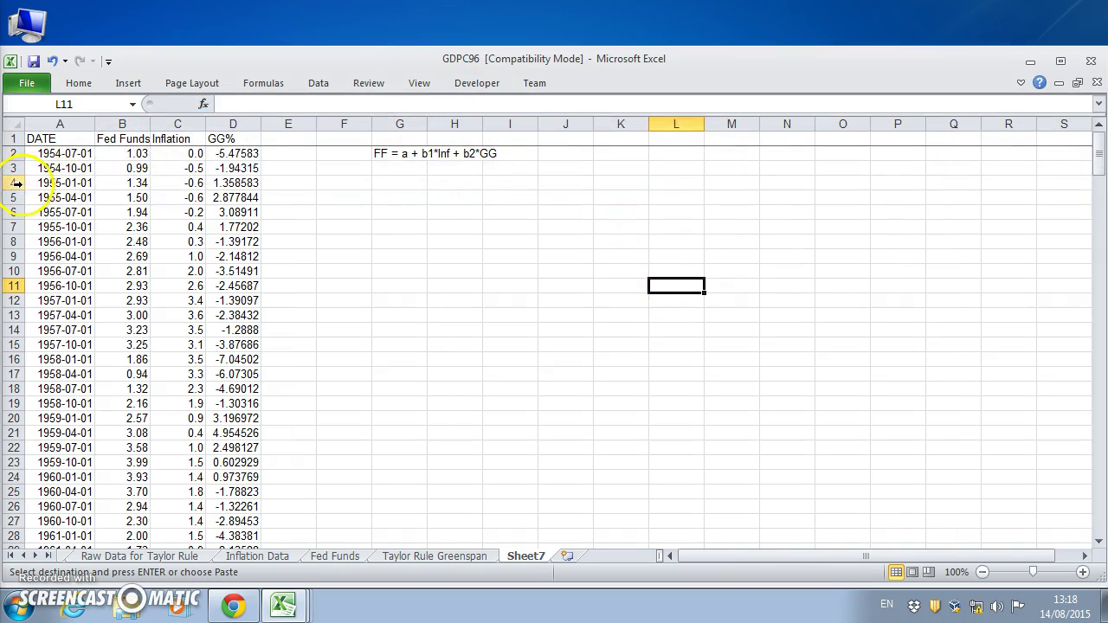
Unfreeze the panes and refreeze at row 5 so rows 1–4 stay fixed
left_click(419, 83)
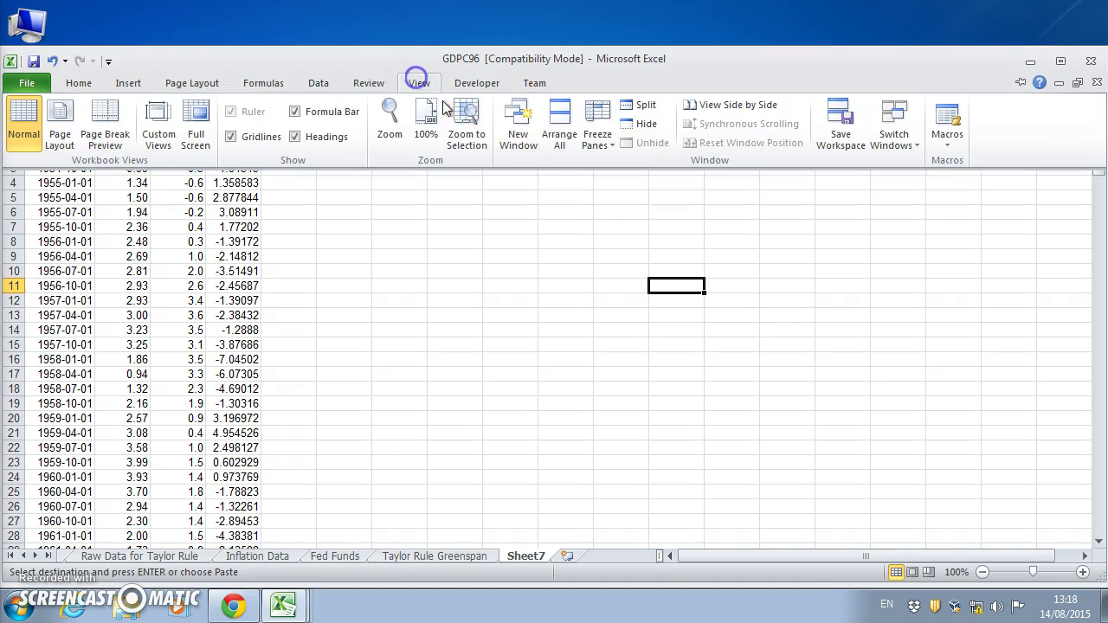
left_click(605, 149)
left_click(615, 161)
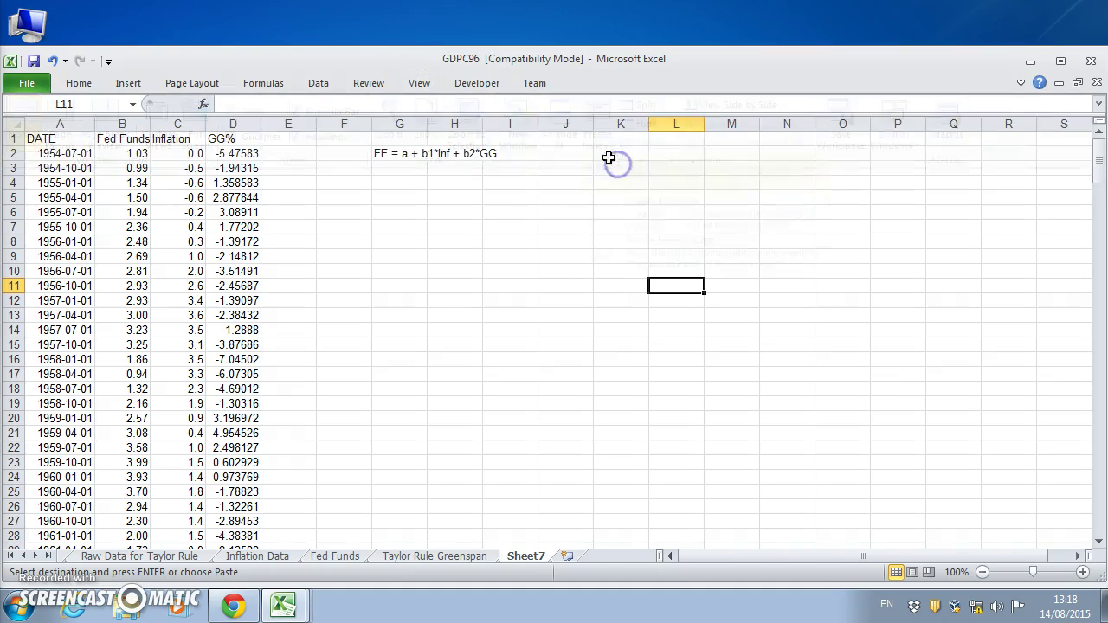
left_click(14, 201)
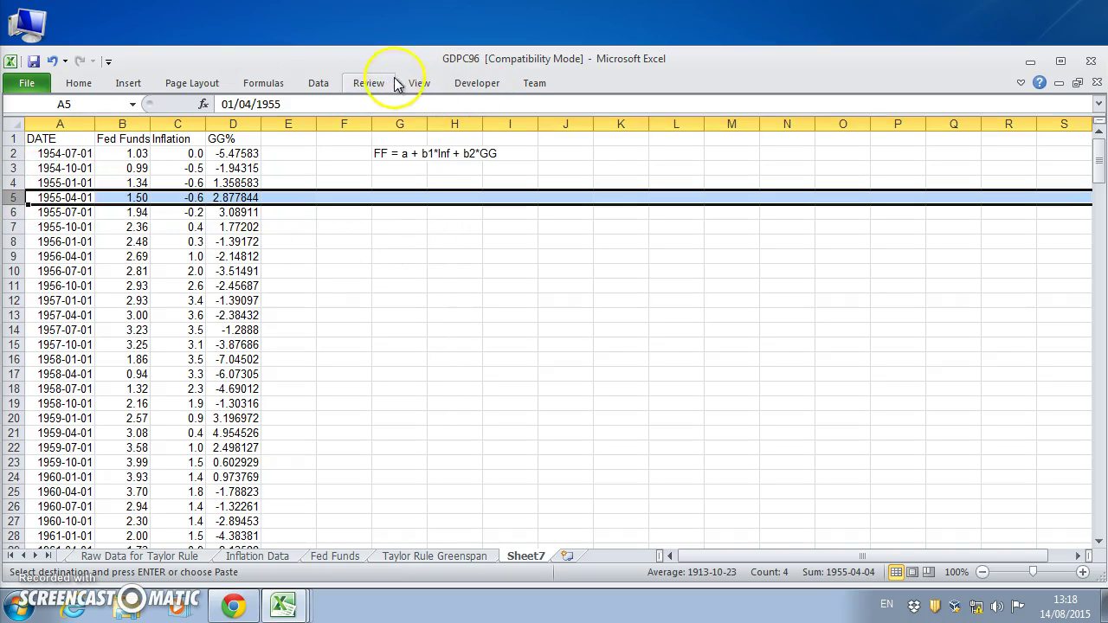
left_click(417, 84)
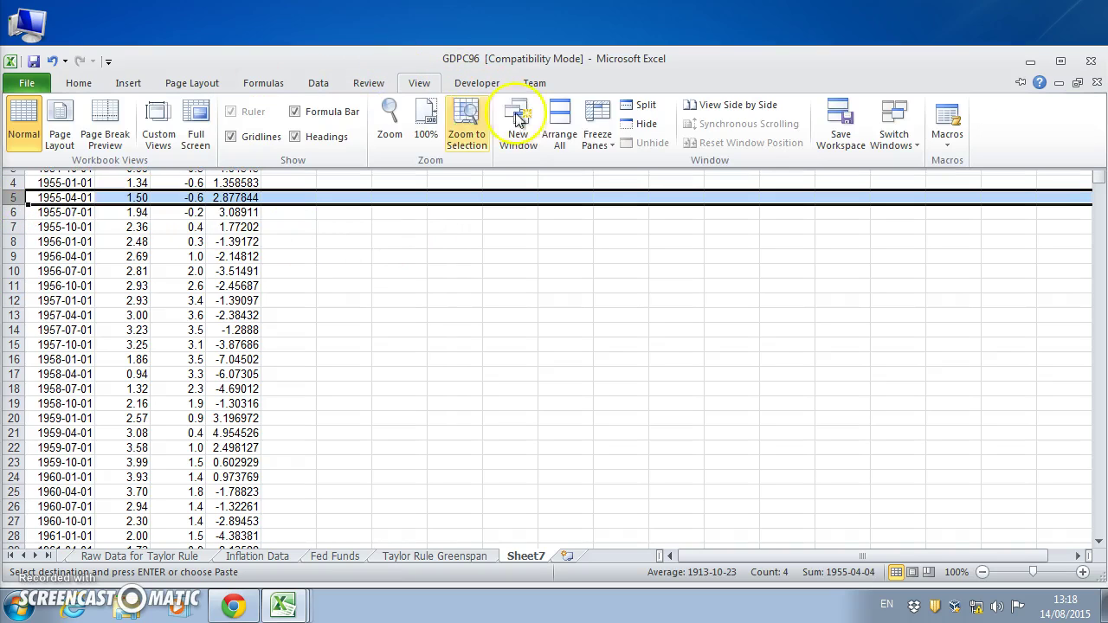
left_click(604, 138)
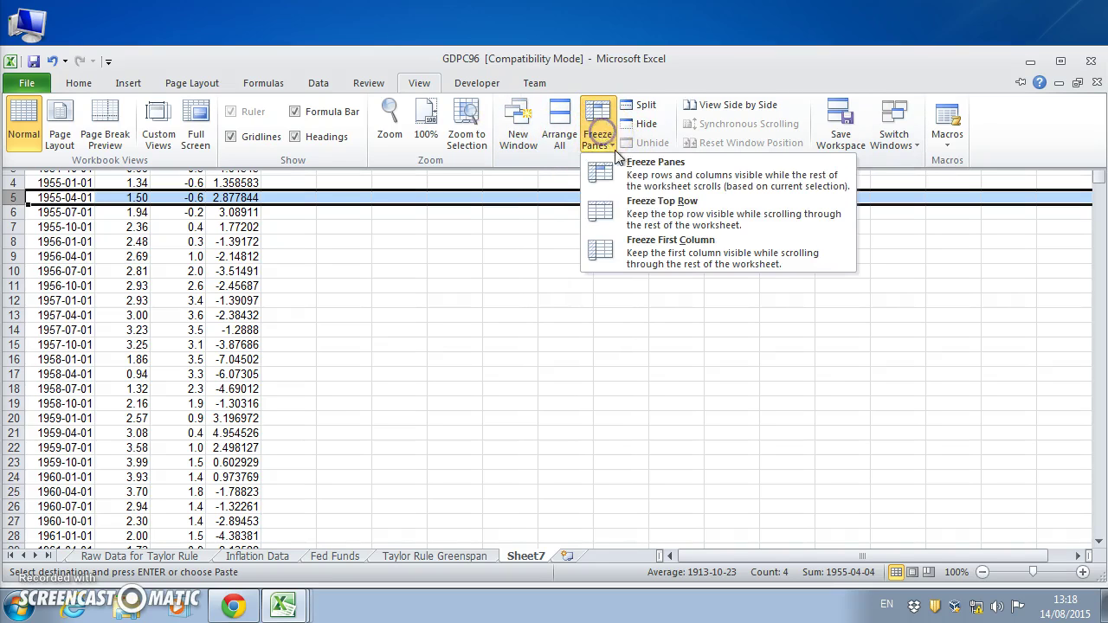
left_click(652, 177)
left_click(581, 238)
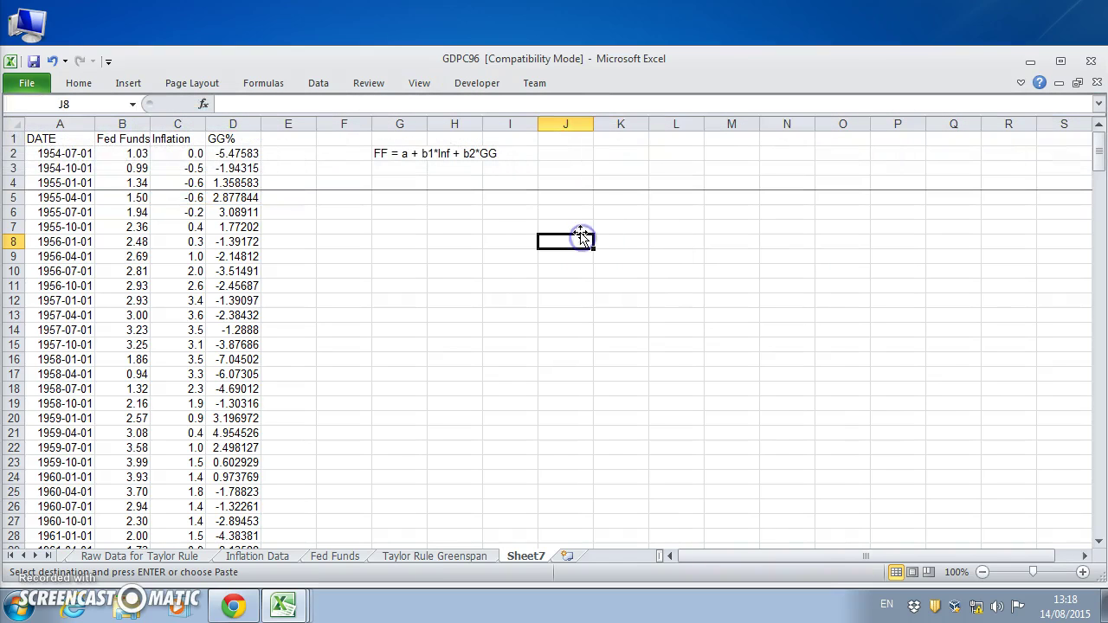
scroll(582, 238, "down", 15)
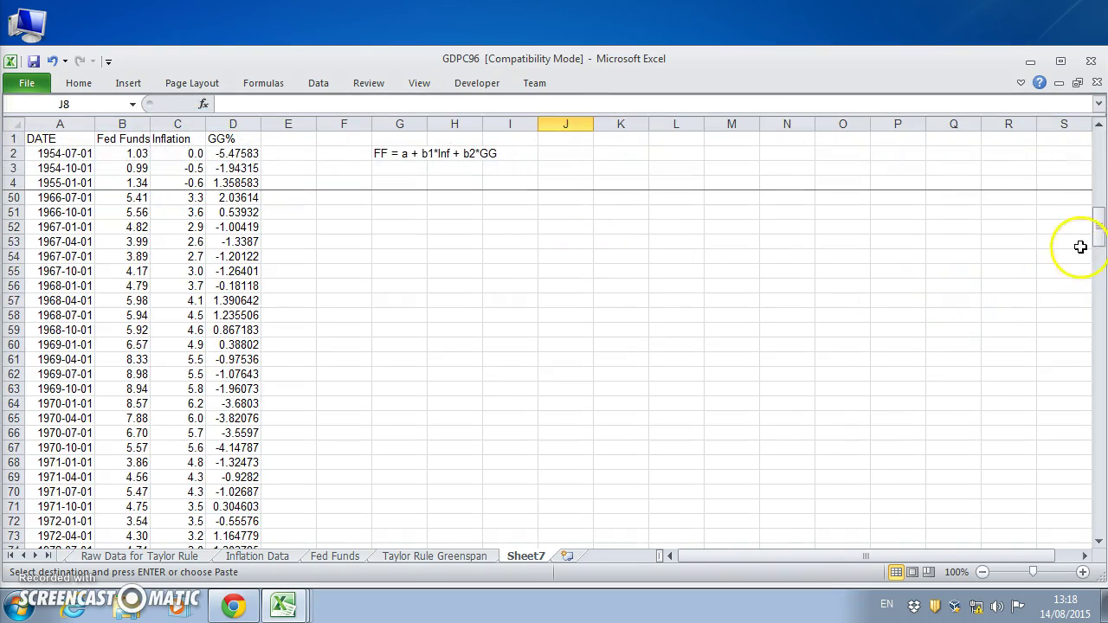
Insert blank cells at F130:F144, shifting the regression tables right
left_click_drag(1096, 239, 1083, 372)
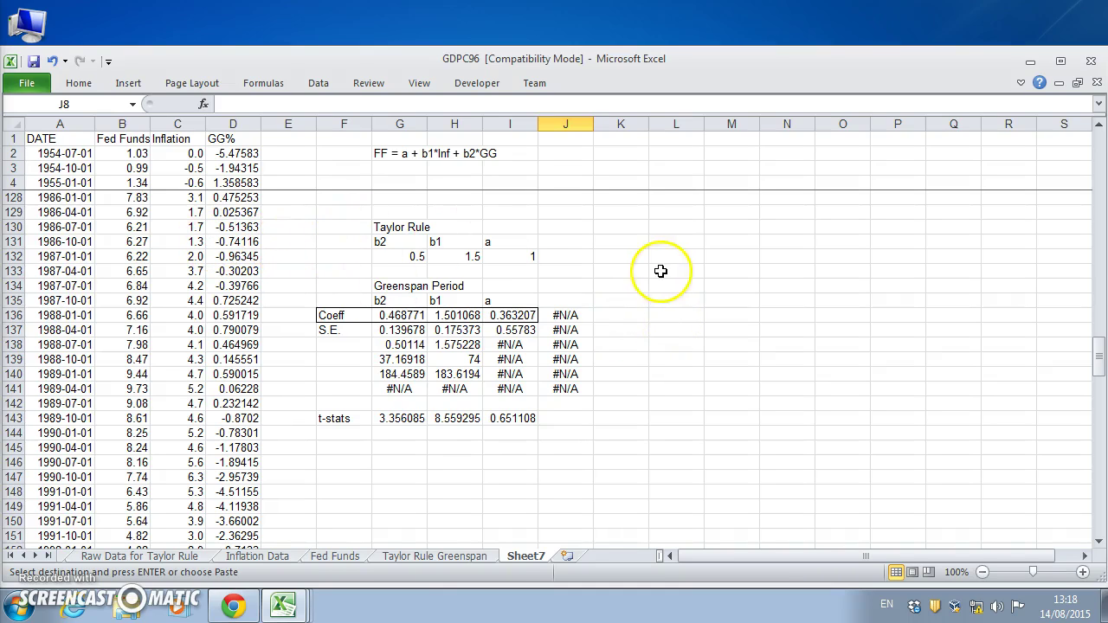
left_click(327, 222)
left_click_drag(327, 222, 333, 431)
right_click(333, 430)
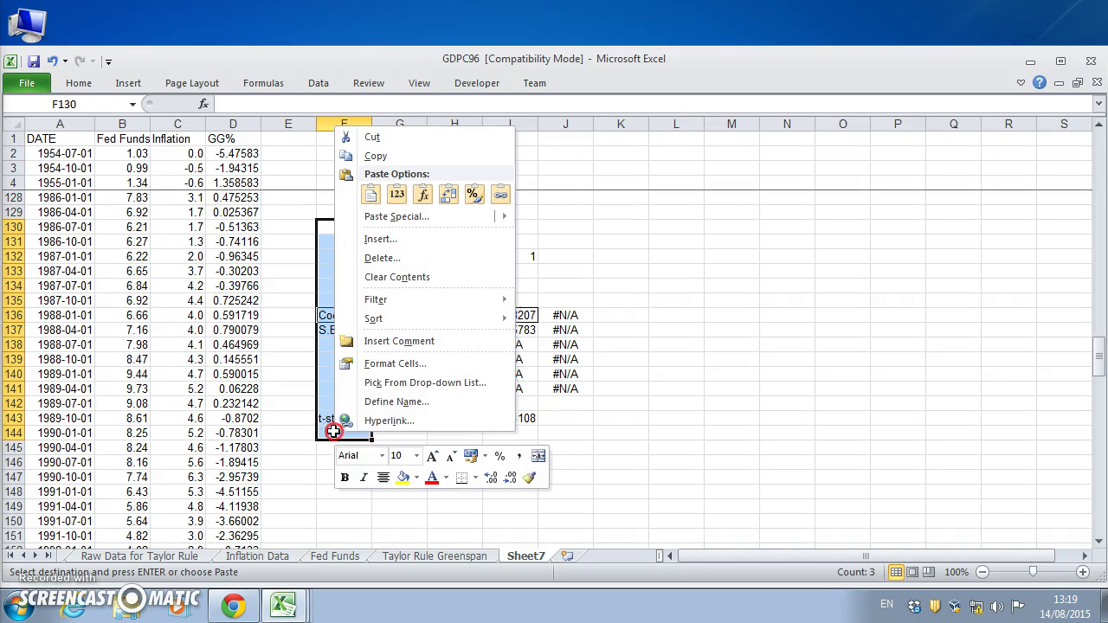
left_click(380, 241)
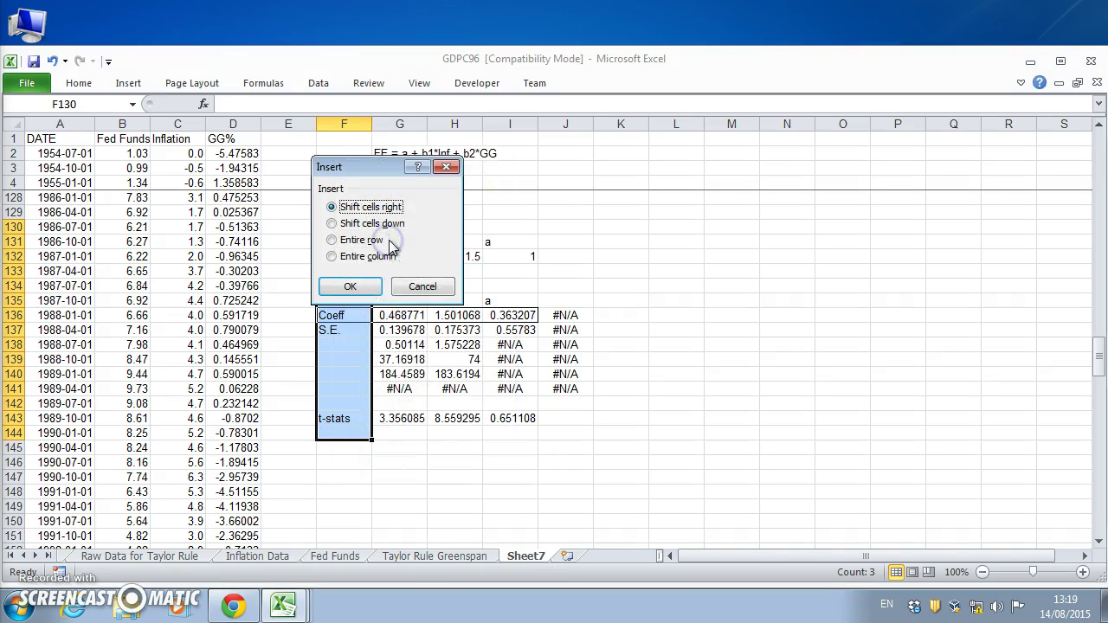
left_click(360, 294)
Insert blank cells at F130:H145, pushing the tables into columns J–N
left_click_drag(346, 224, 467, 446)
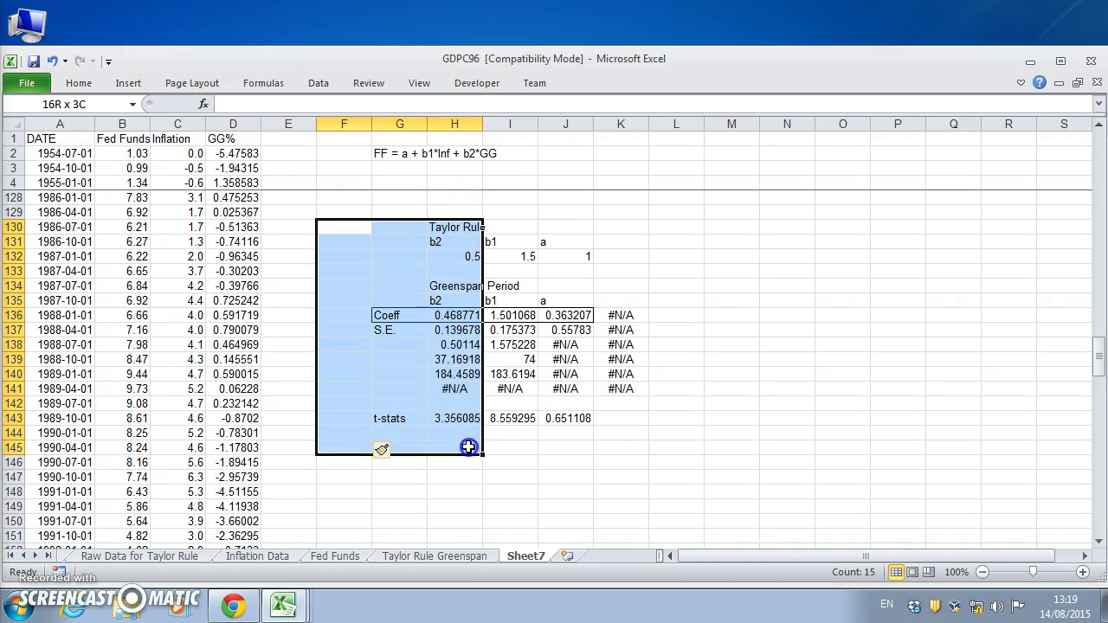
right_click(467, 443)
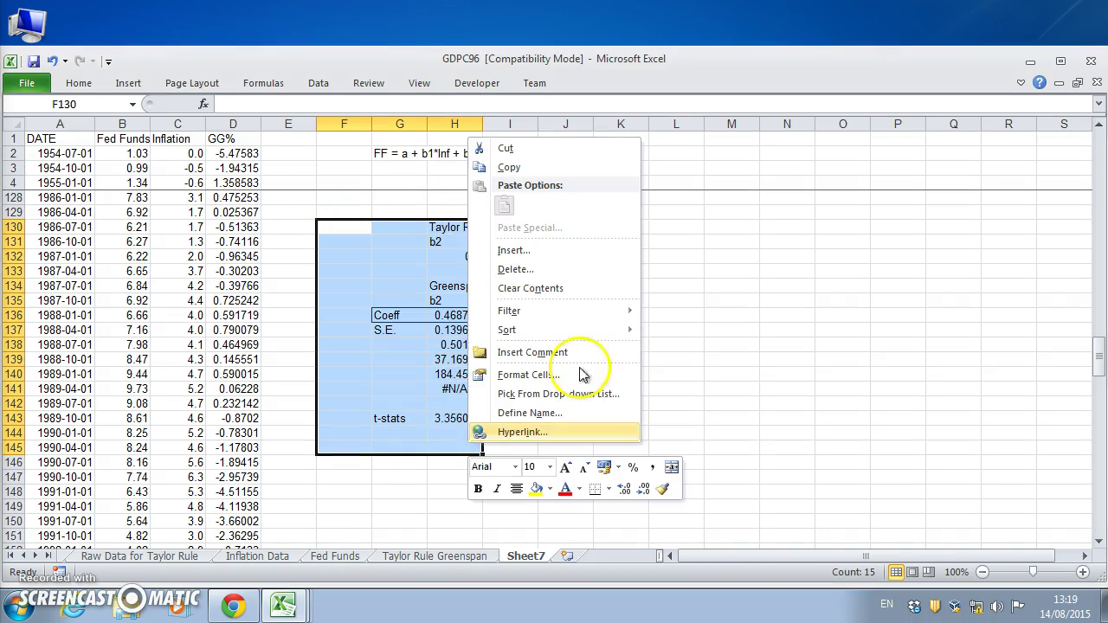
left_click(549, 254)
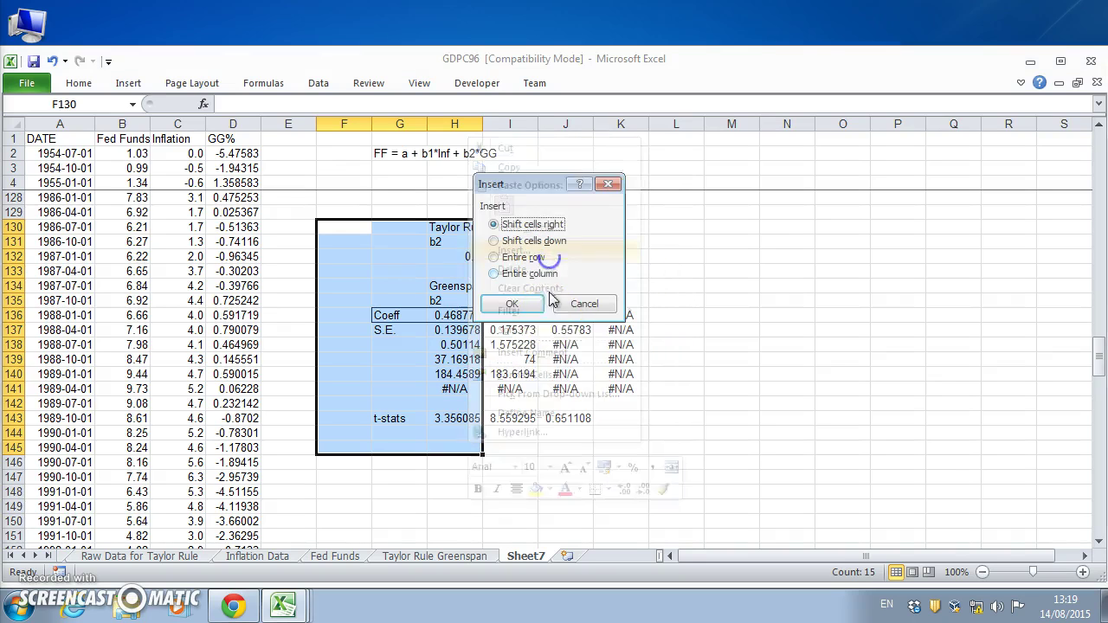
left_click(512, 303)
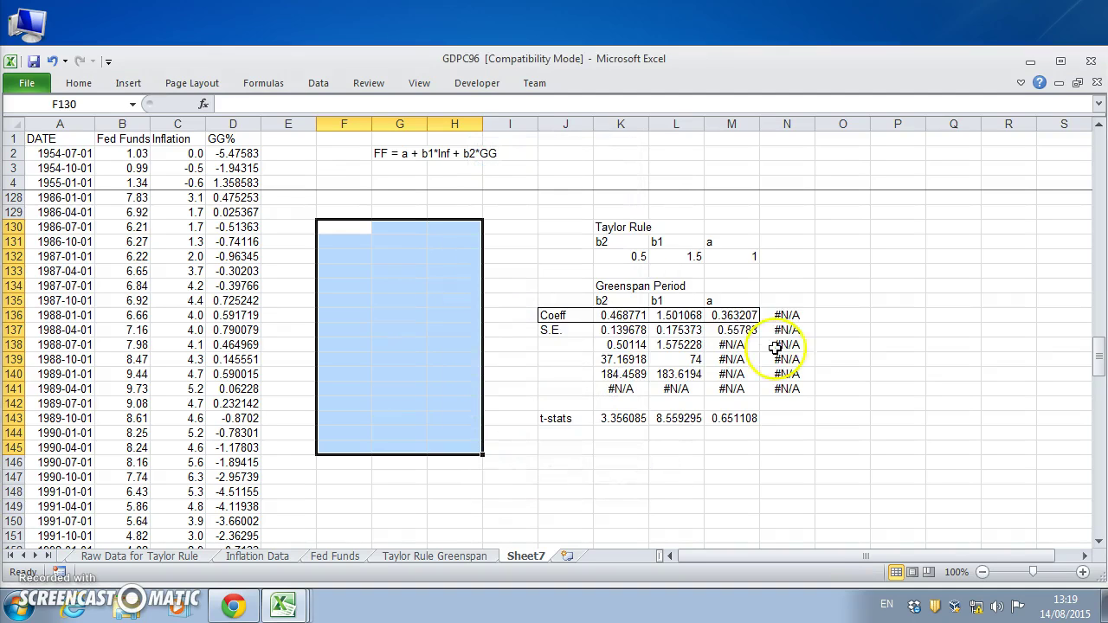
left_click(844, 316)
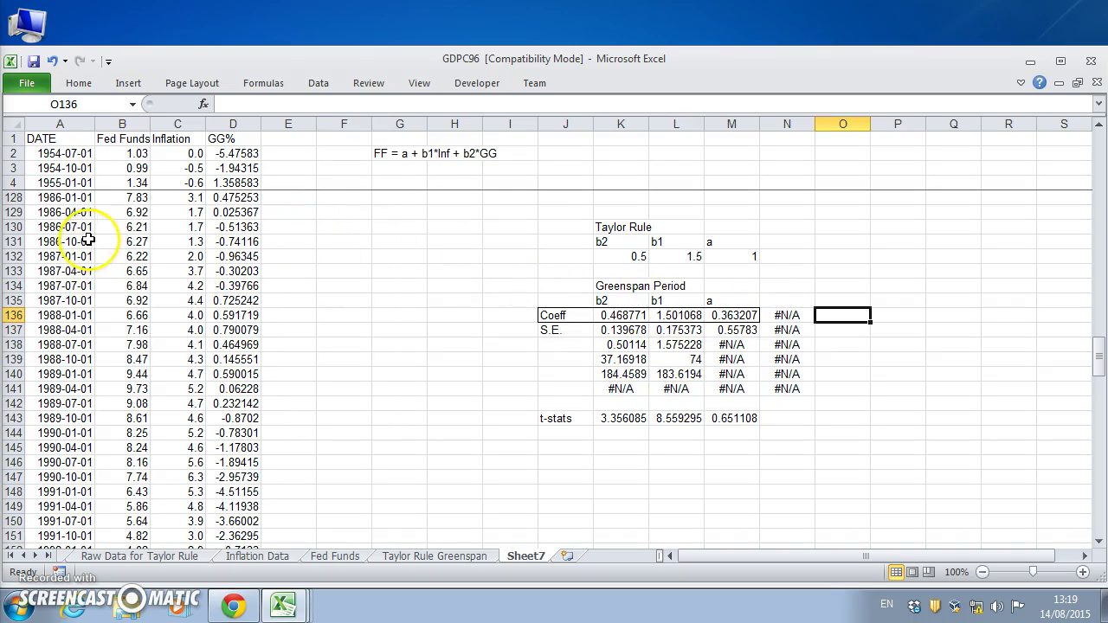
Enter =LINEST(B135:B211,C135:D211,TRUE,TRUE) in K136:M140 as an array formula
left_click(83, 285)
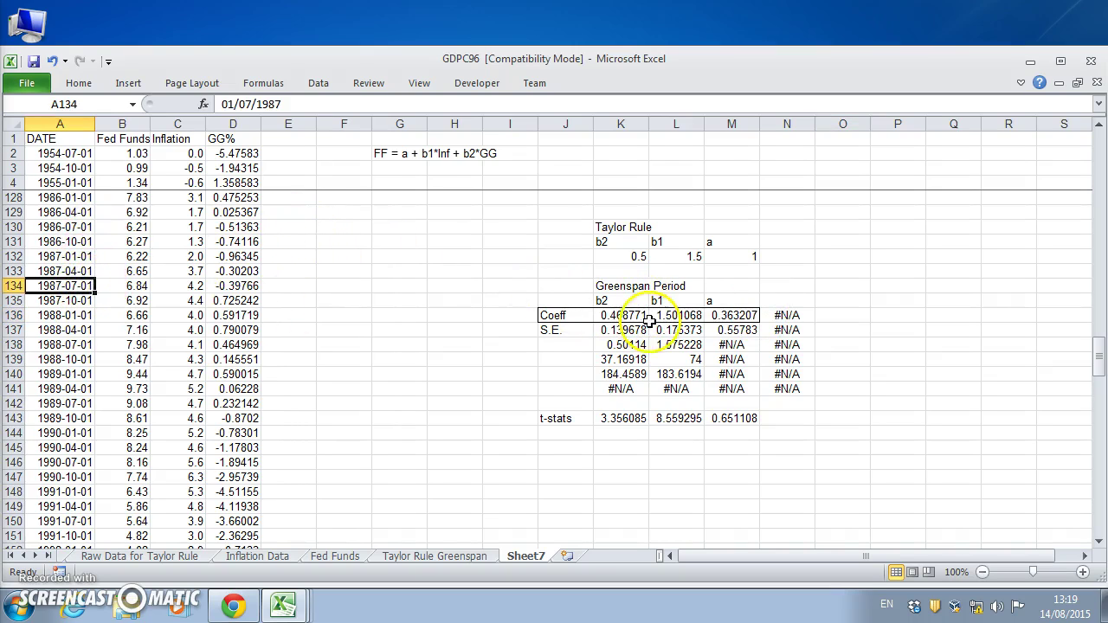
left_click(621, 315)
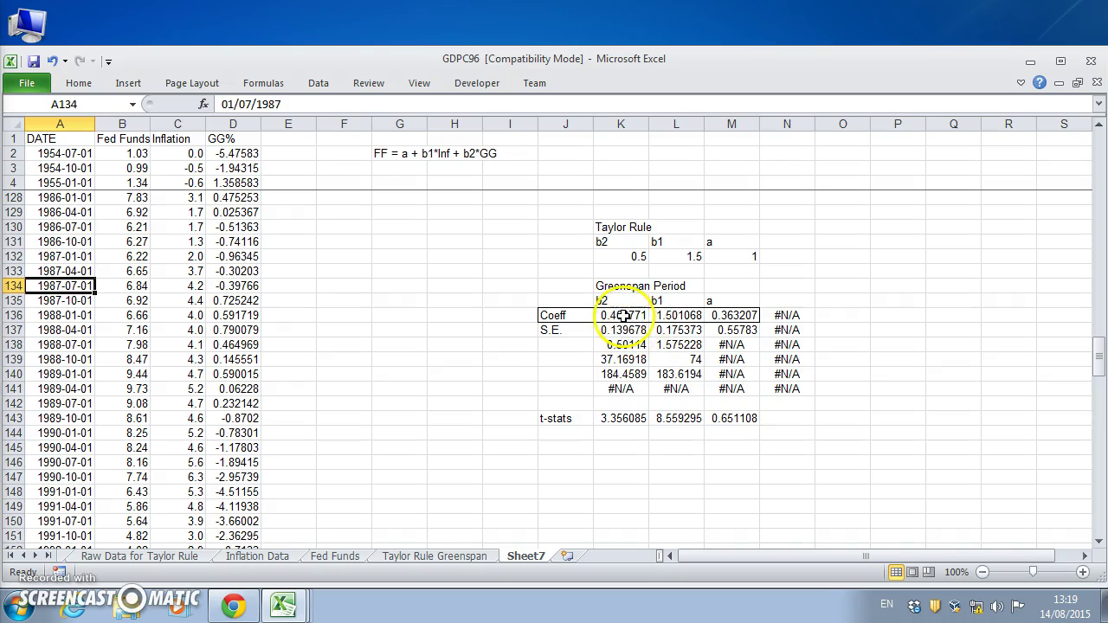
left_click(331, 103)
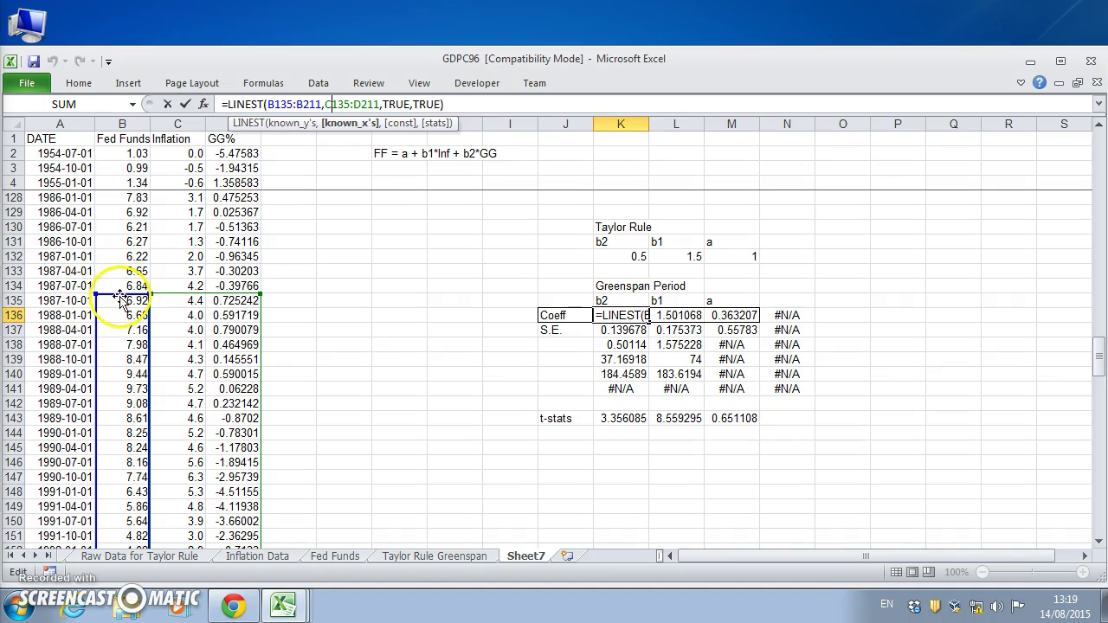
key("ctrl+shift+Return")
left_click(348, 304)
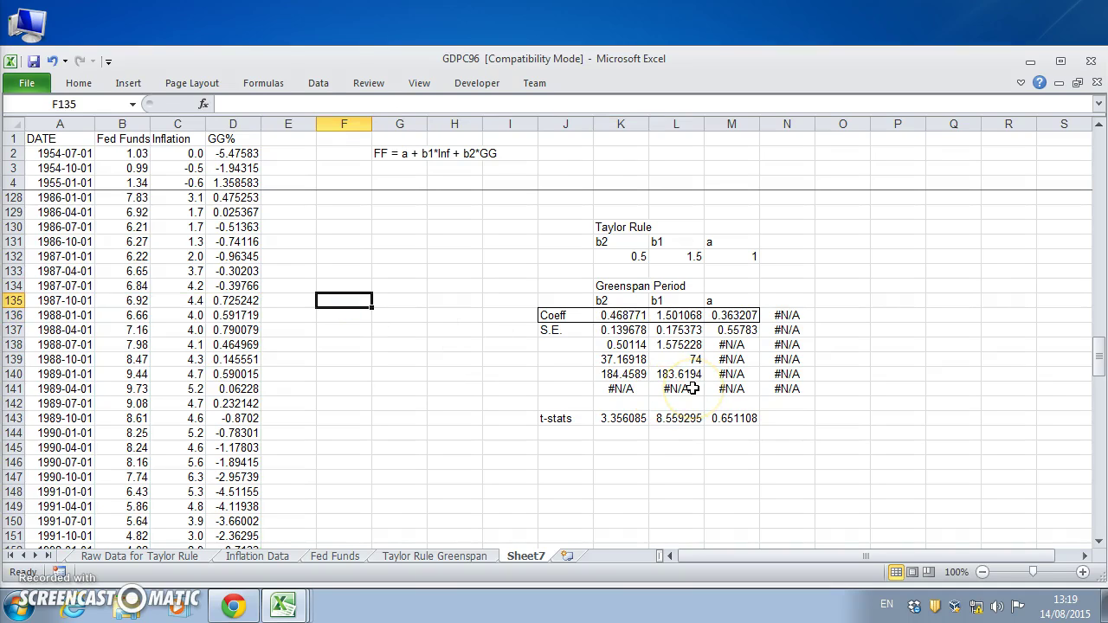
Start the F135 formula with $M$136 plus $L$136 times inflation in C135
type("=")
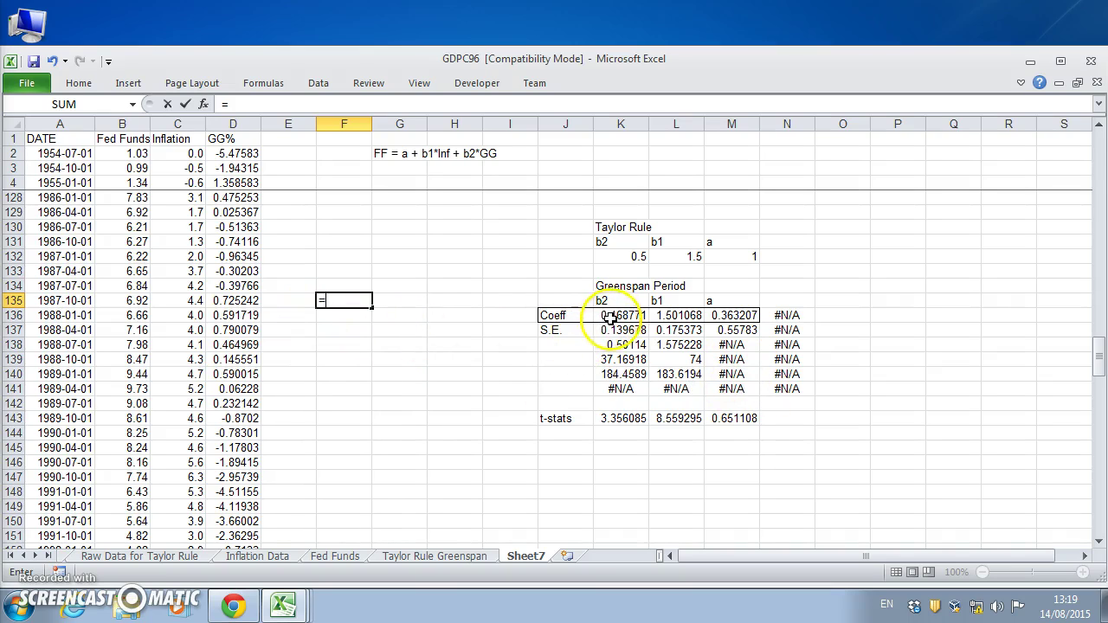
left_click(719, 315)
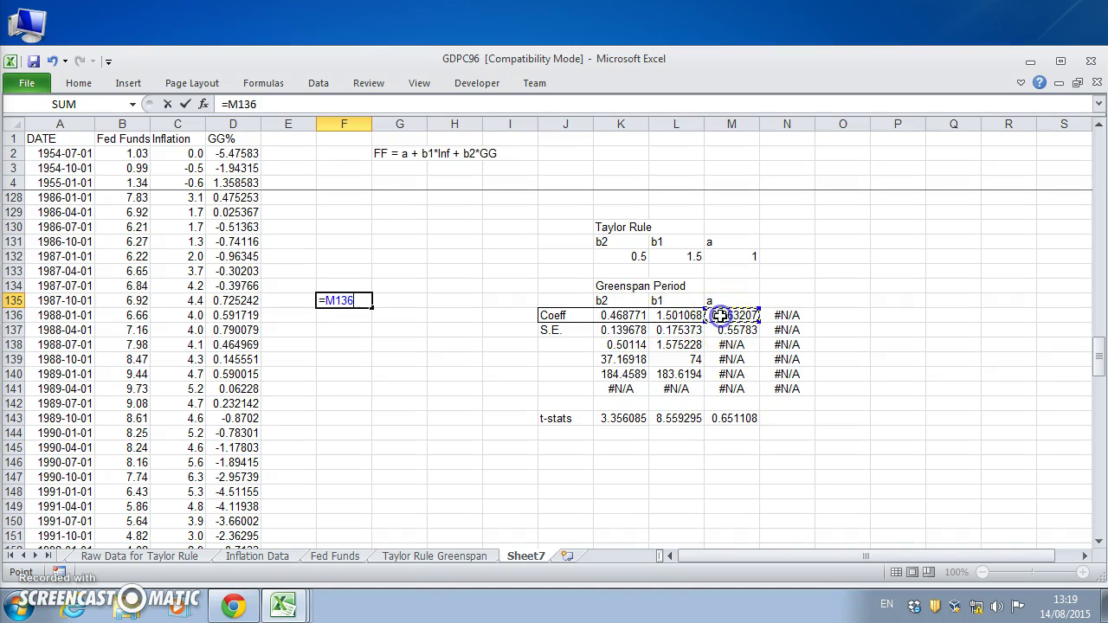
left_click(350, 300)
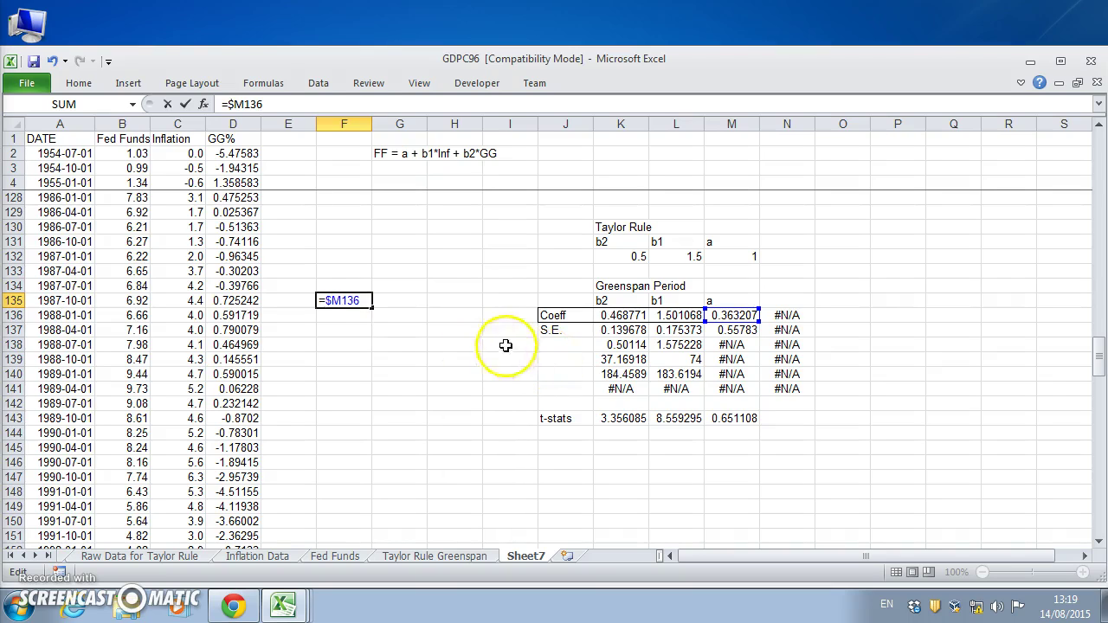
left_click(344, 301)
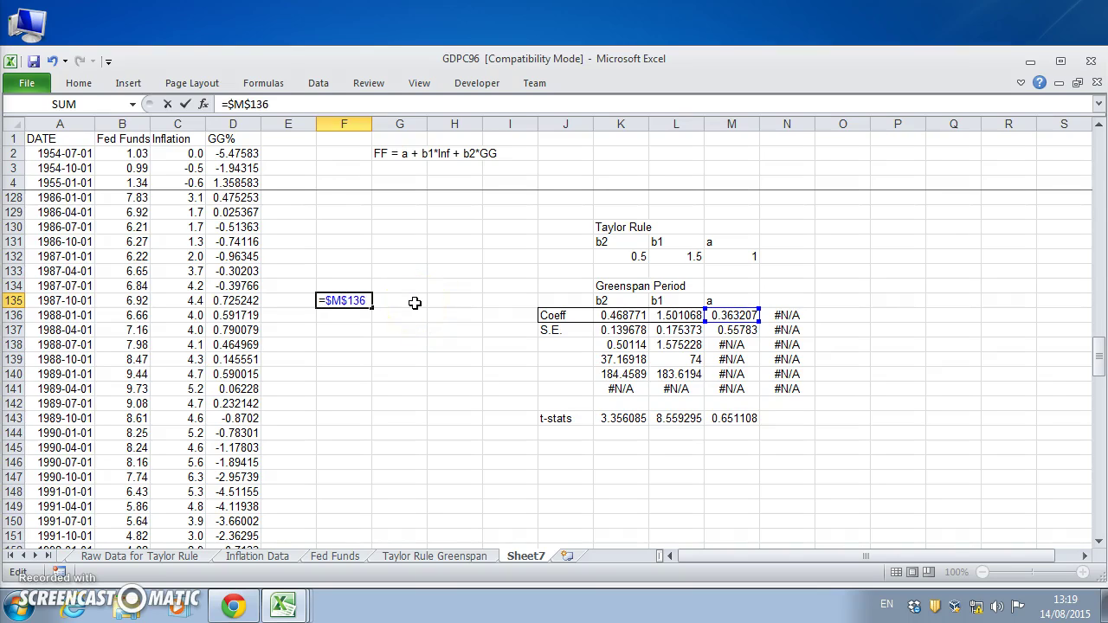
left_click(366, 301)
left_click(675, 315)
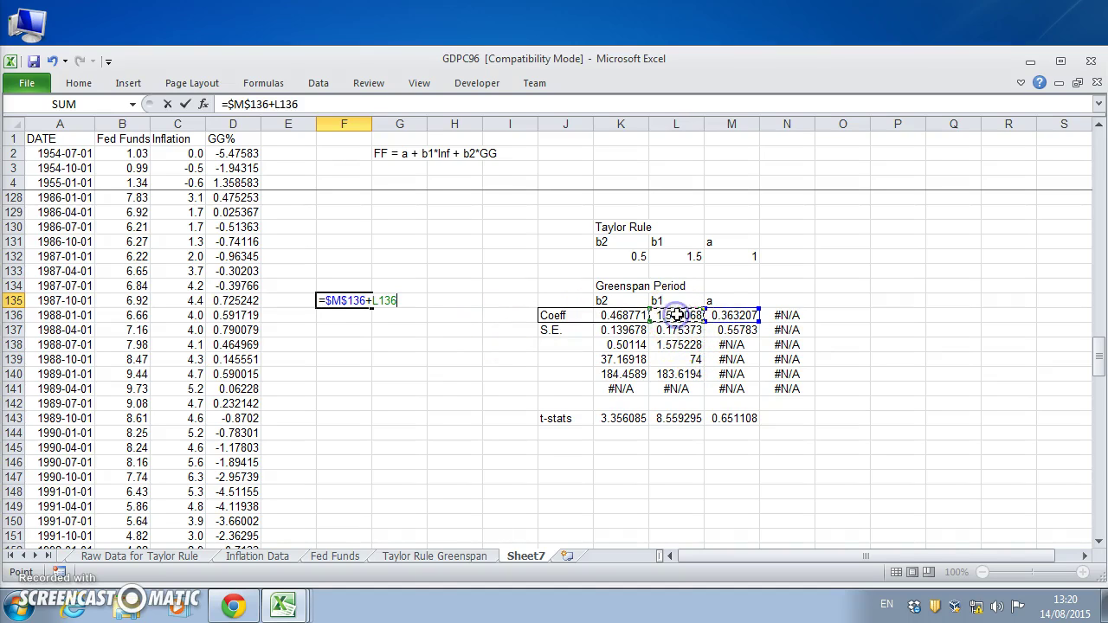
left_click(369, 300)
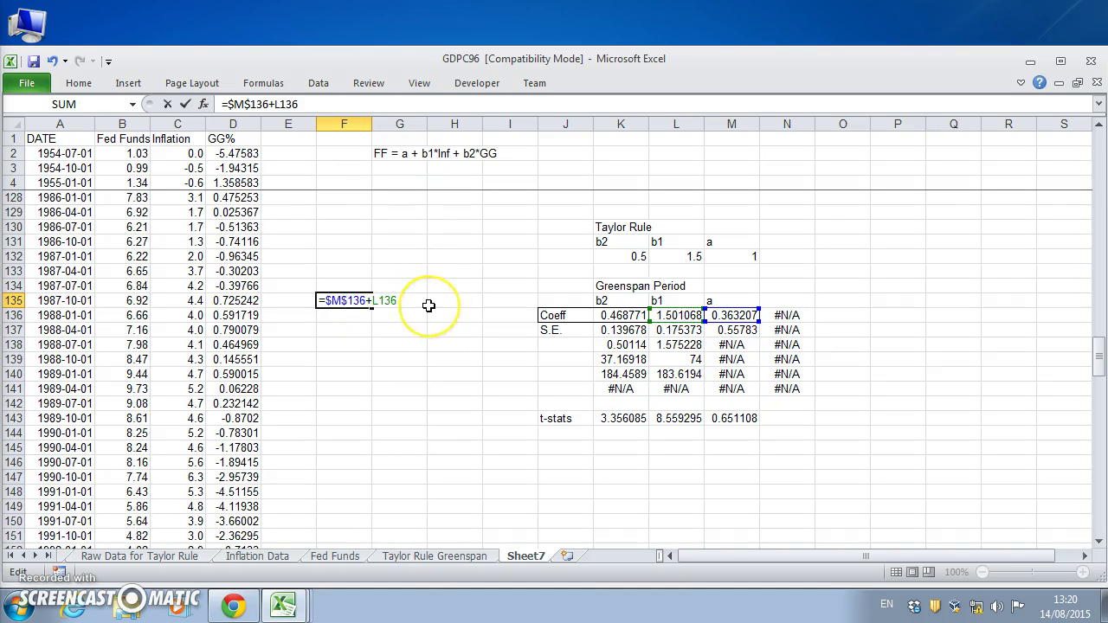
left_click(382, 299)
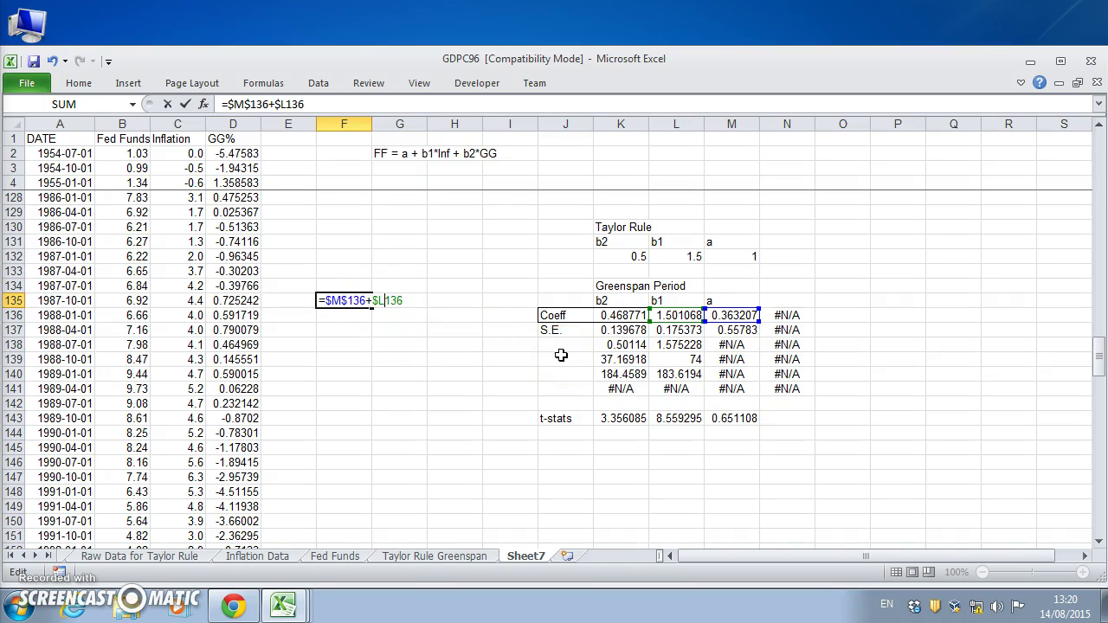
left_click(405, 300)
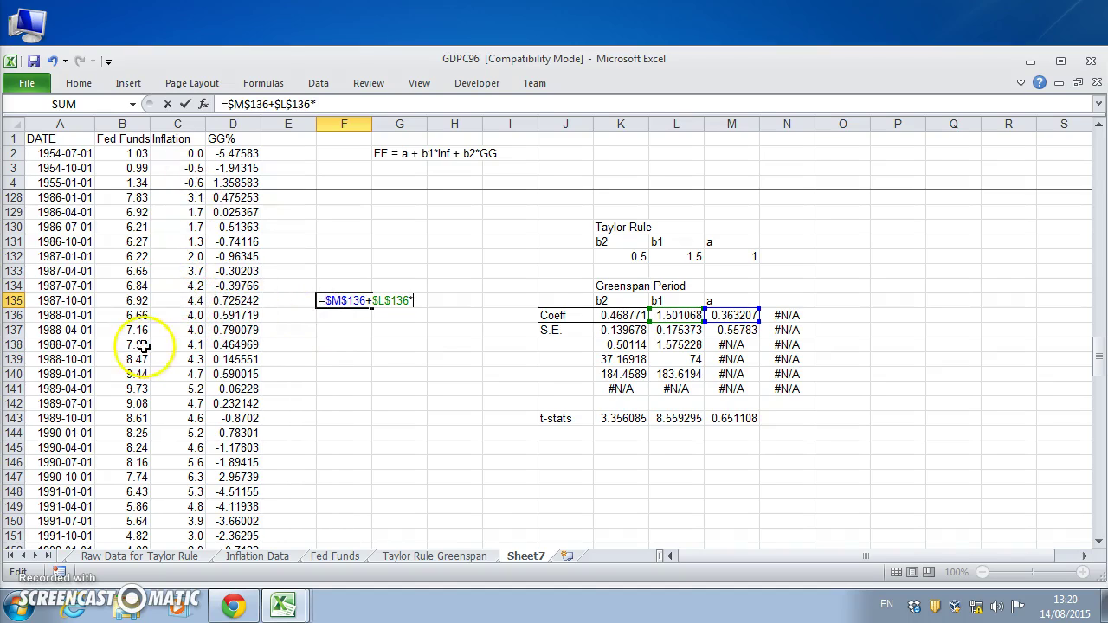
left_click(175, 301)
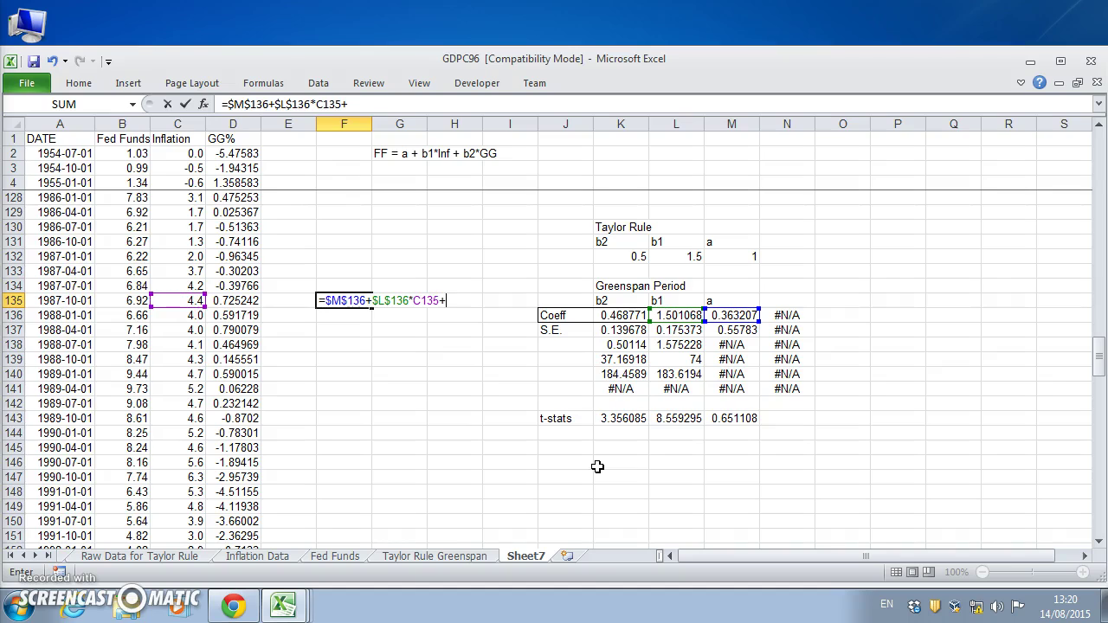
Add $K$136 times GG% in D135 and commit F135, giving 7.315296
left_click(620, 315)
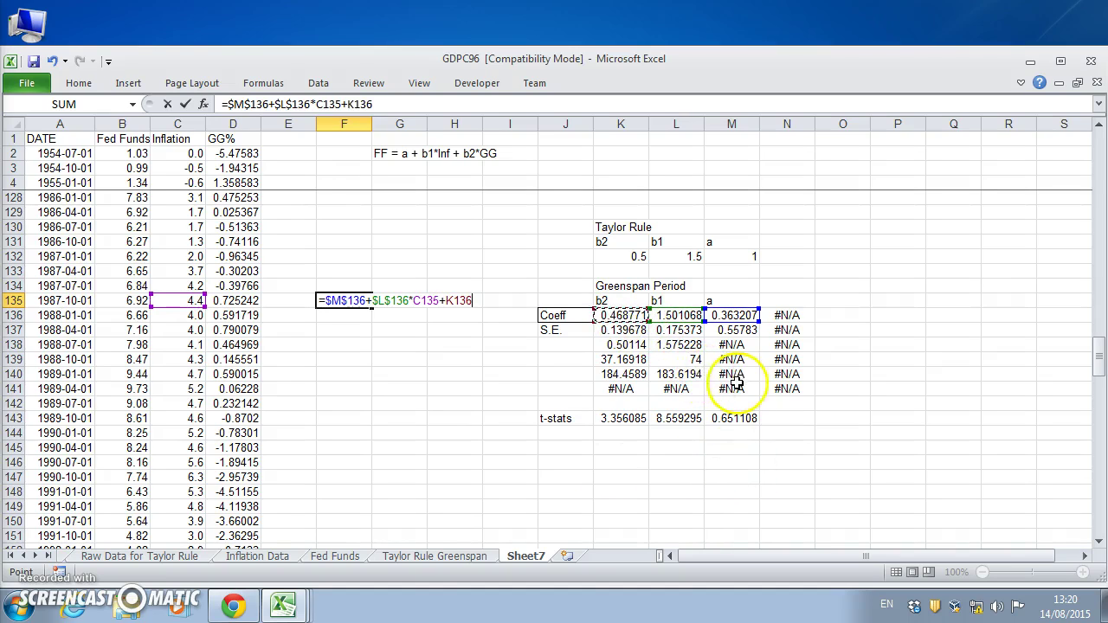
left_click(469, 300)
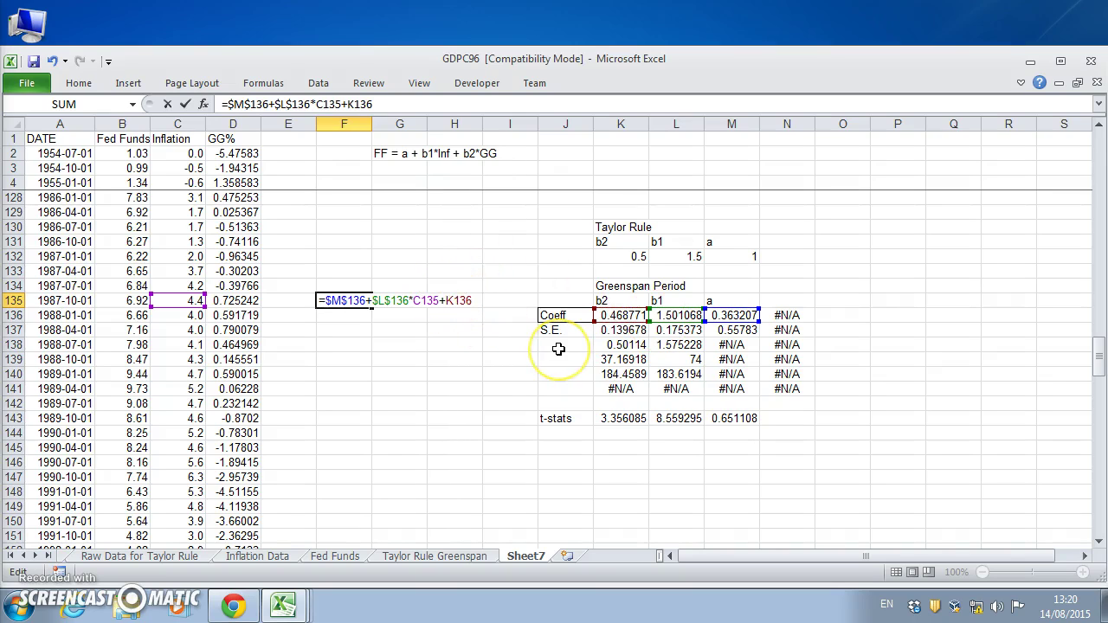
left_click(463, 299)
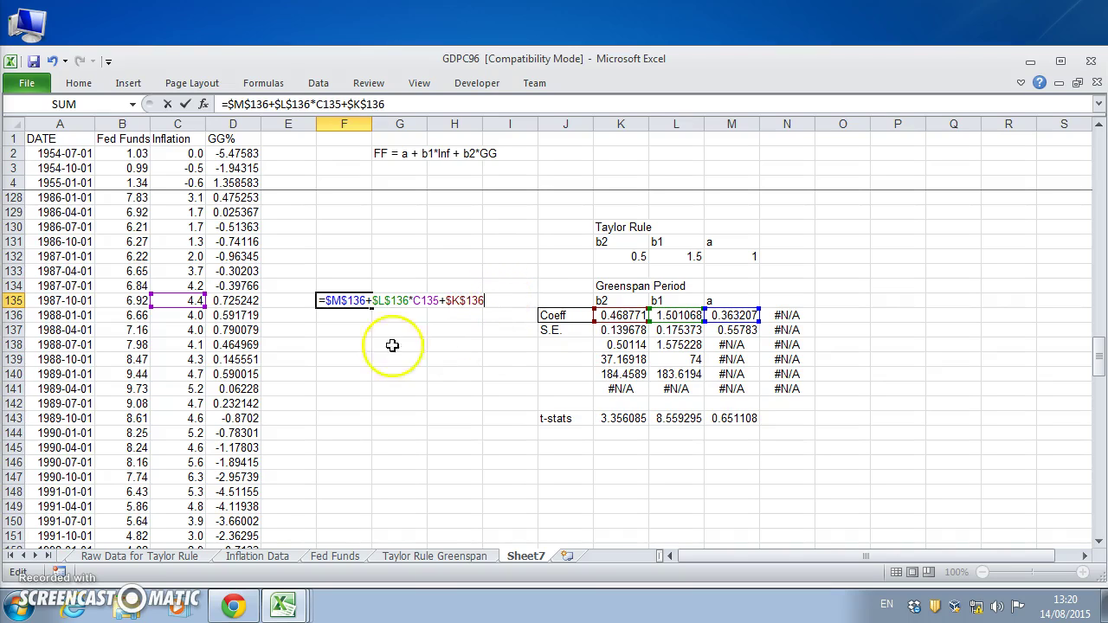
left_click(236, 300)
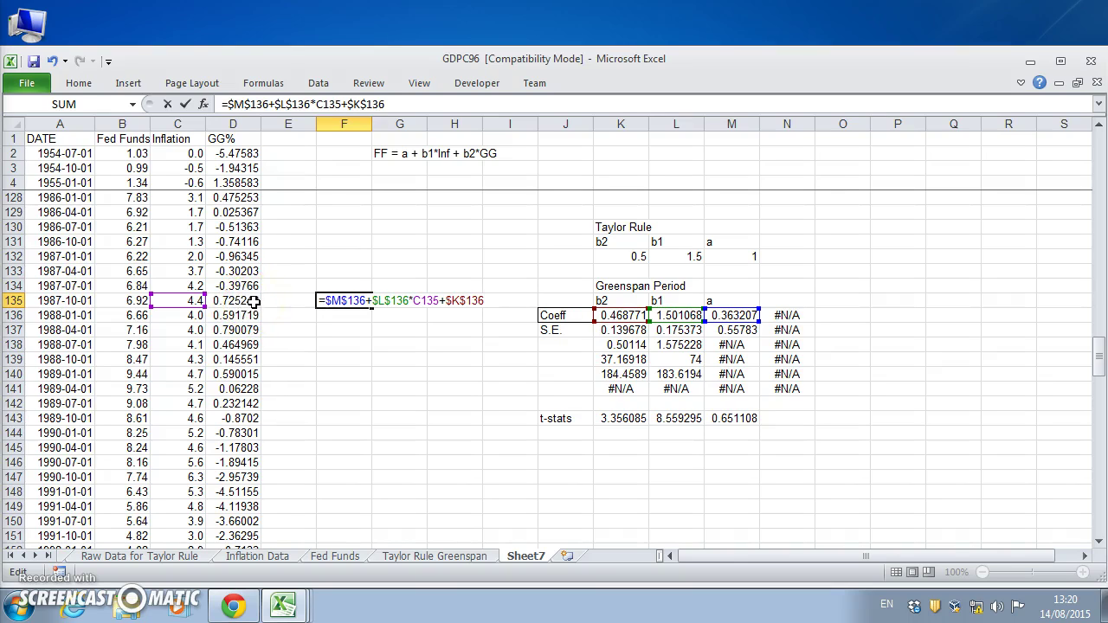
left_click(253, 300)
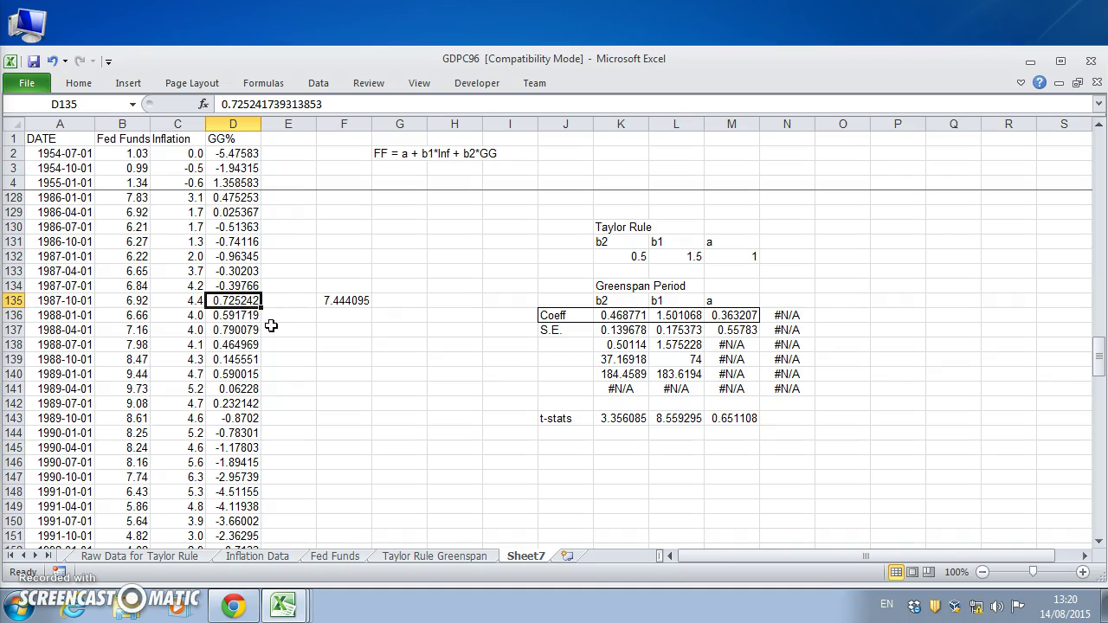
left_click(331, 301)
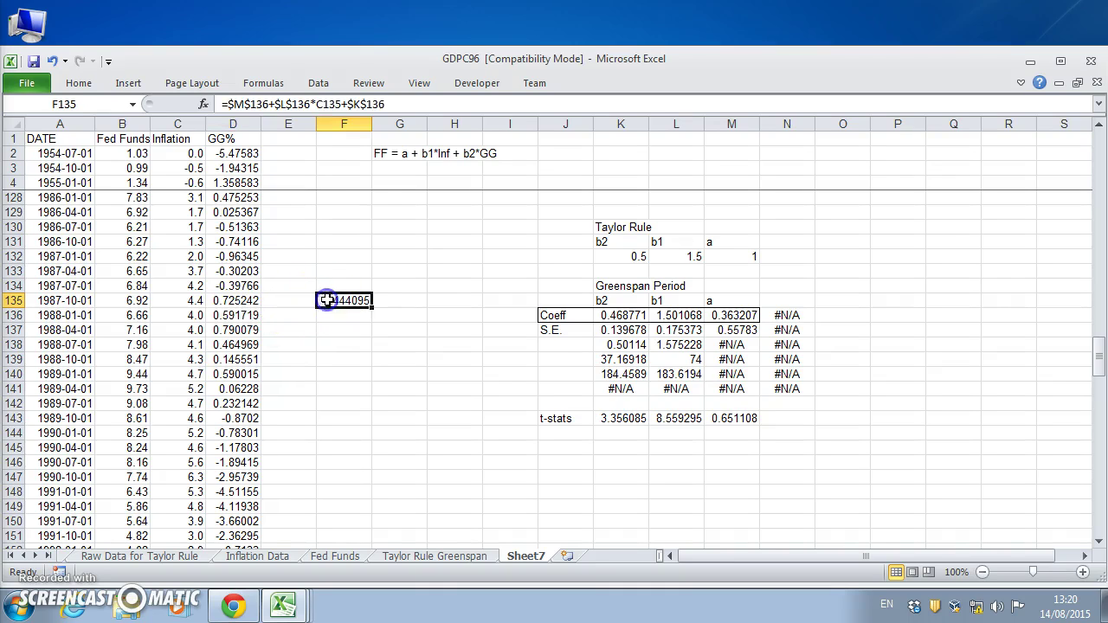
left_click(392, 104)
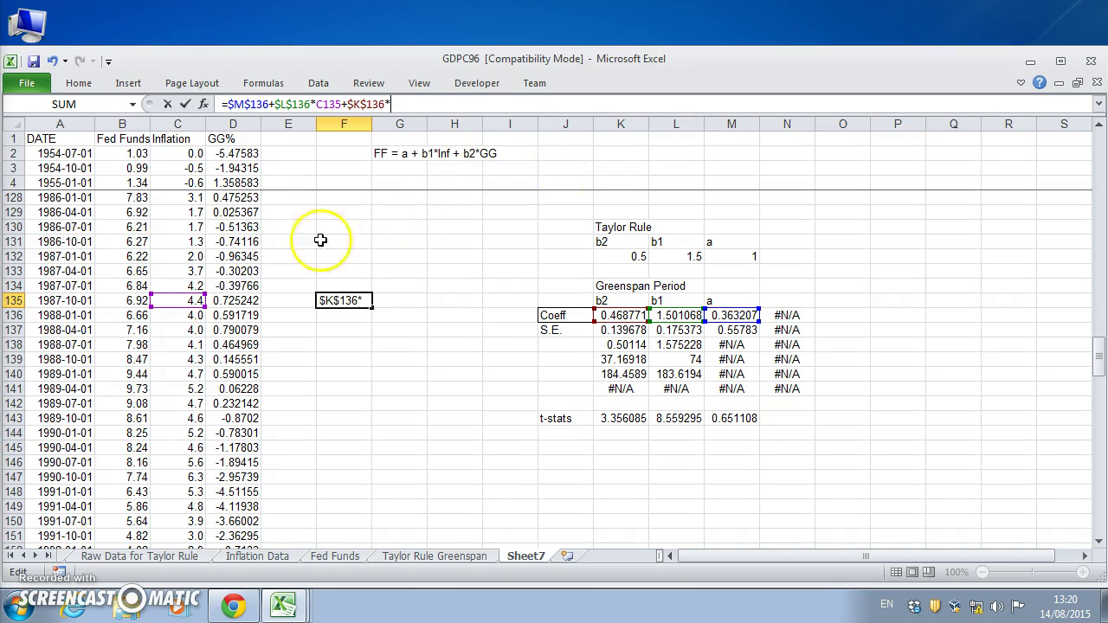
left_click(240, 301)
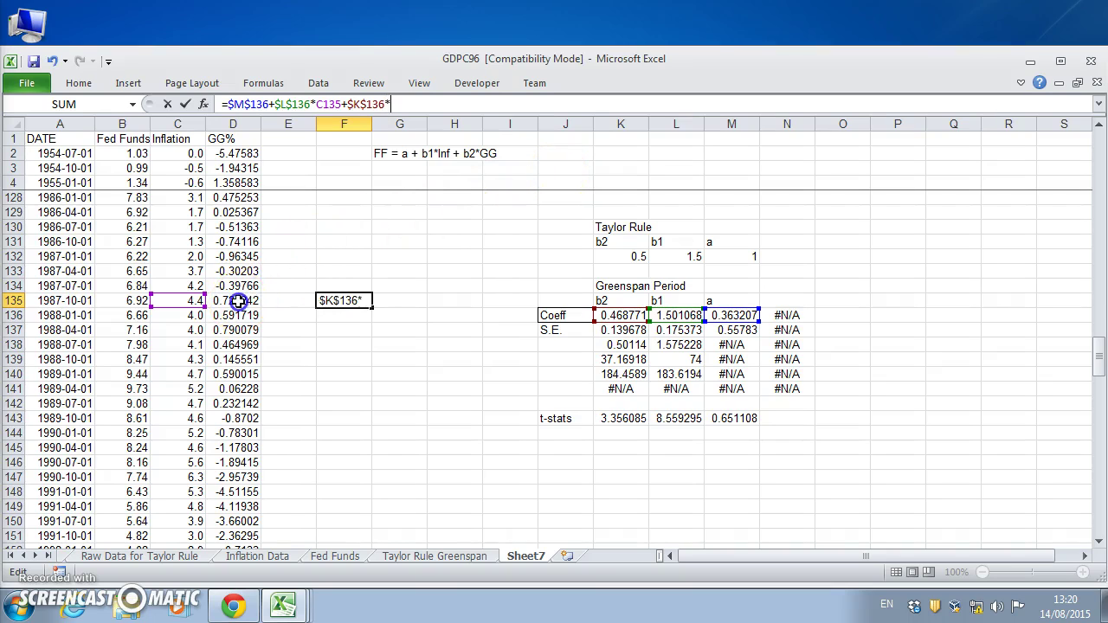
key("Return")
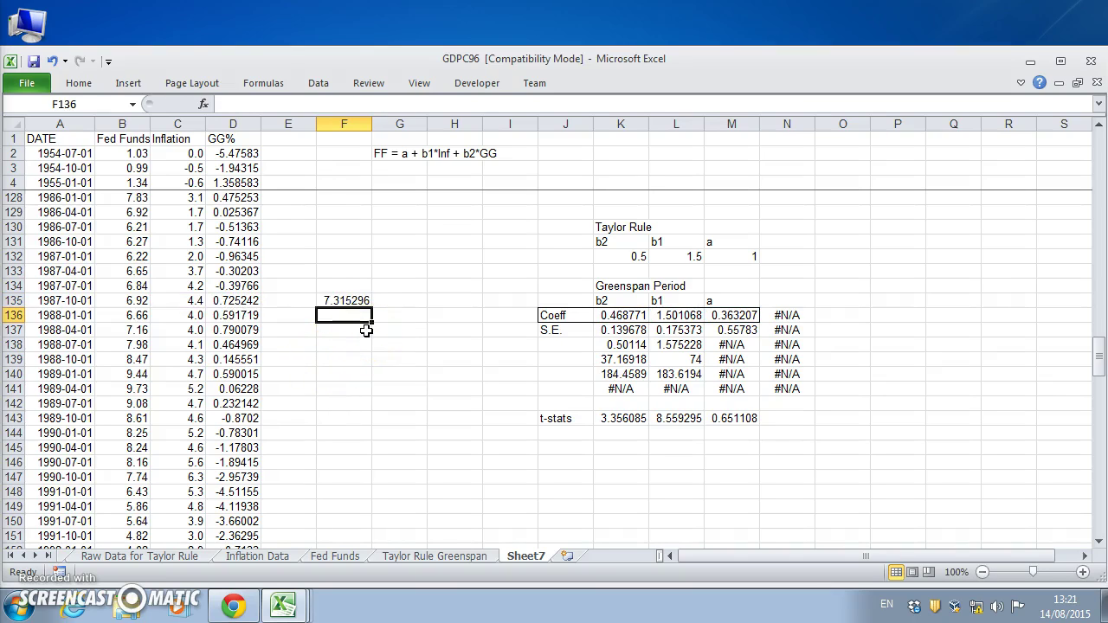
left_click(339, 300)
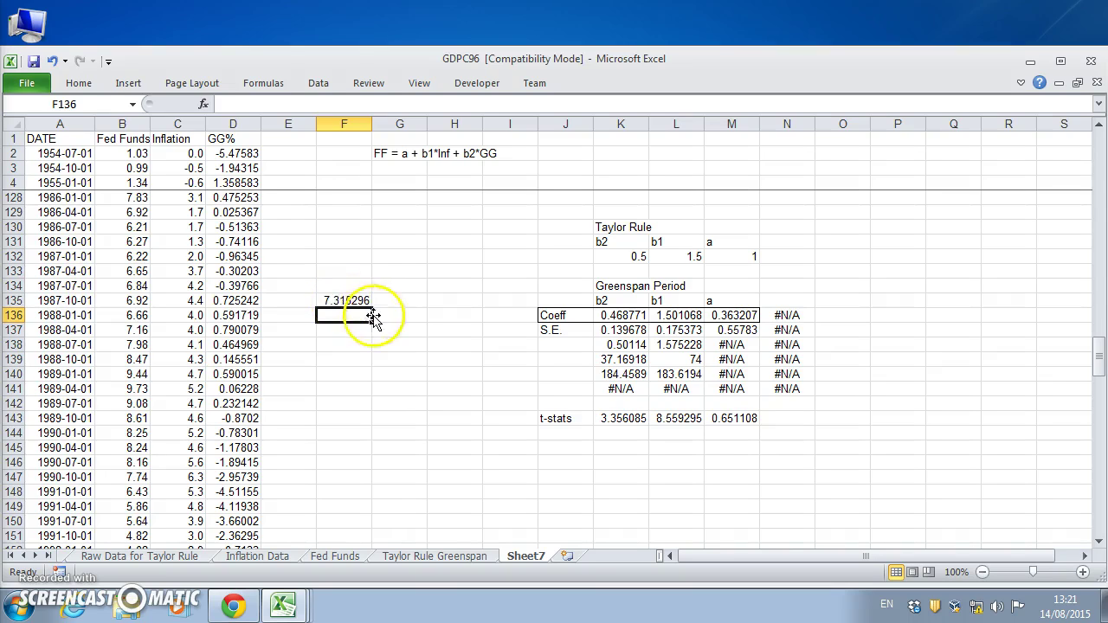
Label cell F134 'Greenspan Fit'
left_click(342, 286)
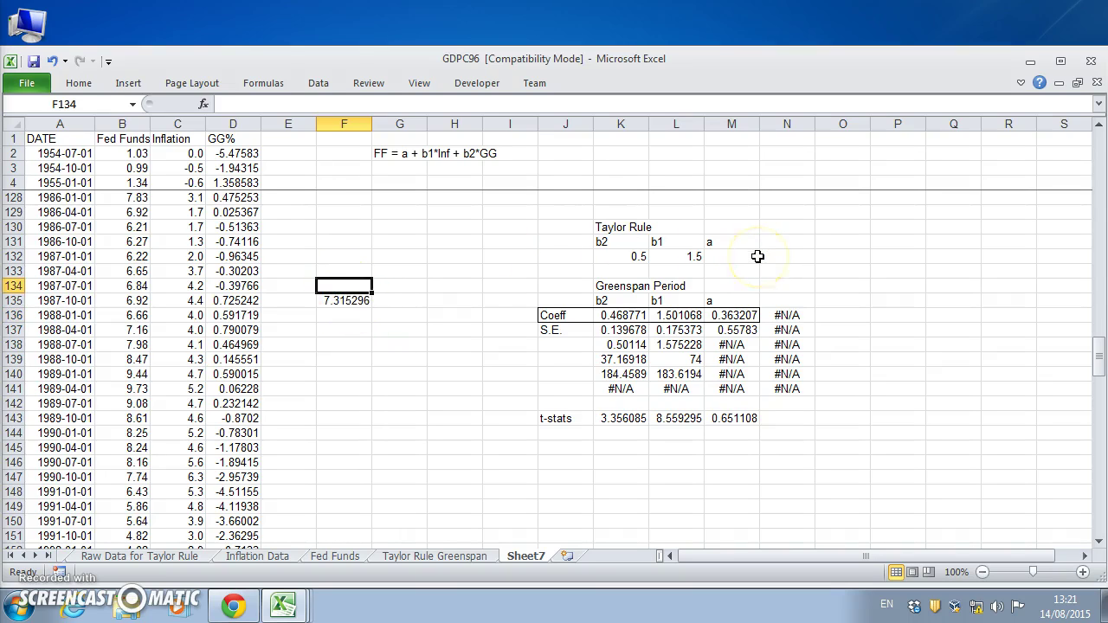
type("Greenspan Fit")
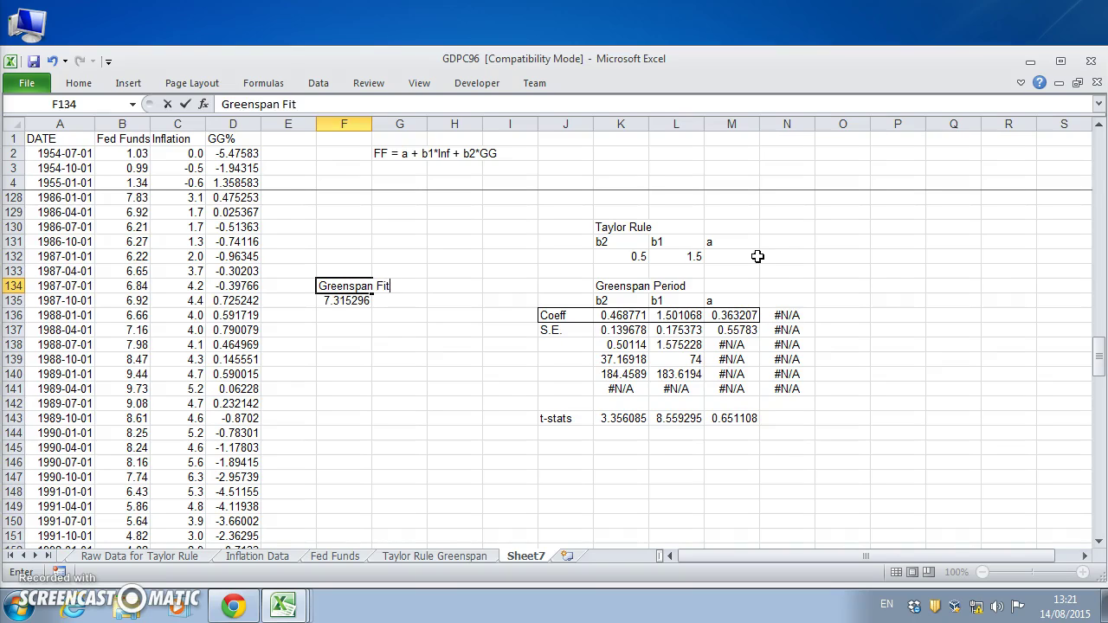
key("Return")
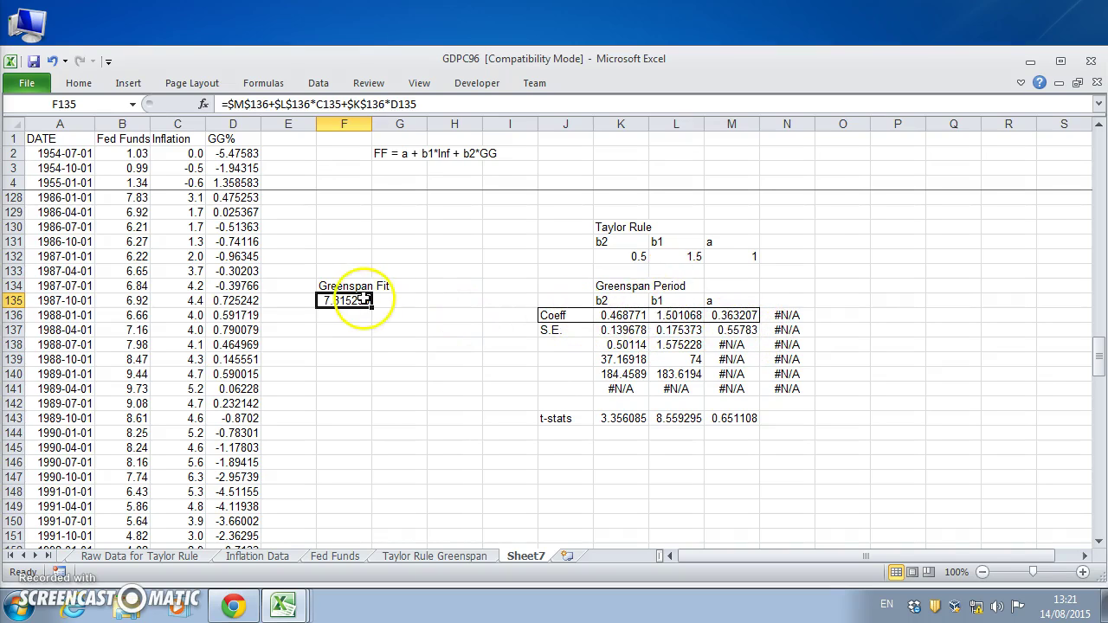
Check F135's 7.315296 against row 135's inflation, GG% and actual Fed Funds 6.92
left_click(242, 300)
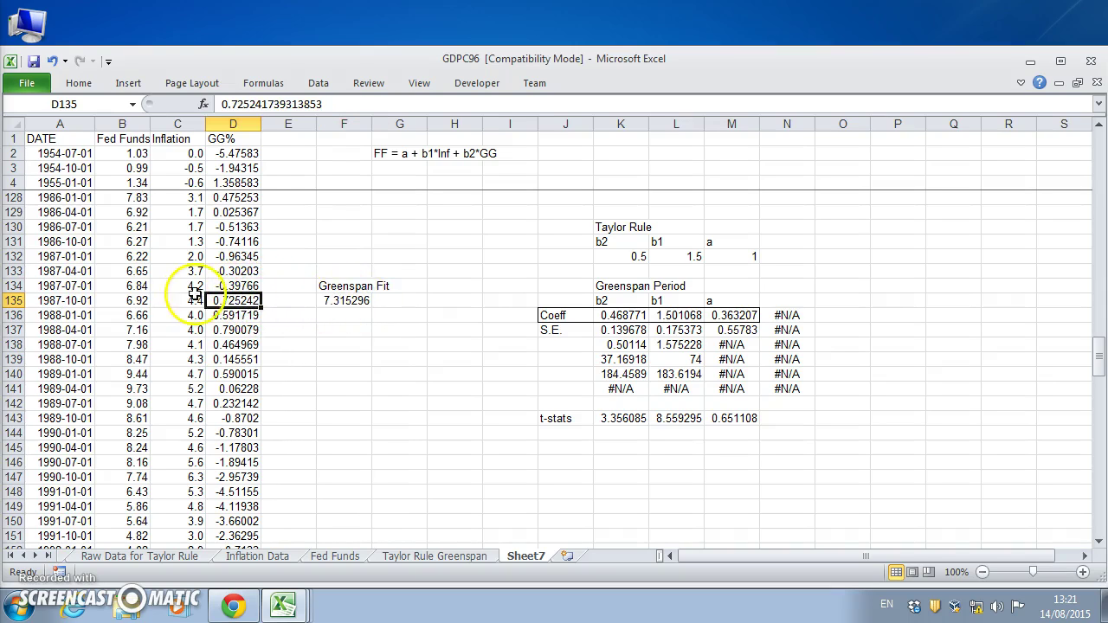
left_click(192, 297)
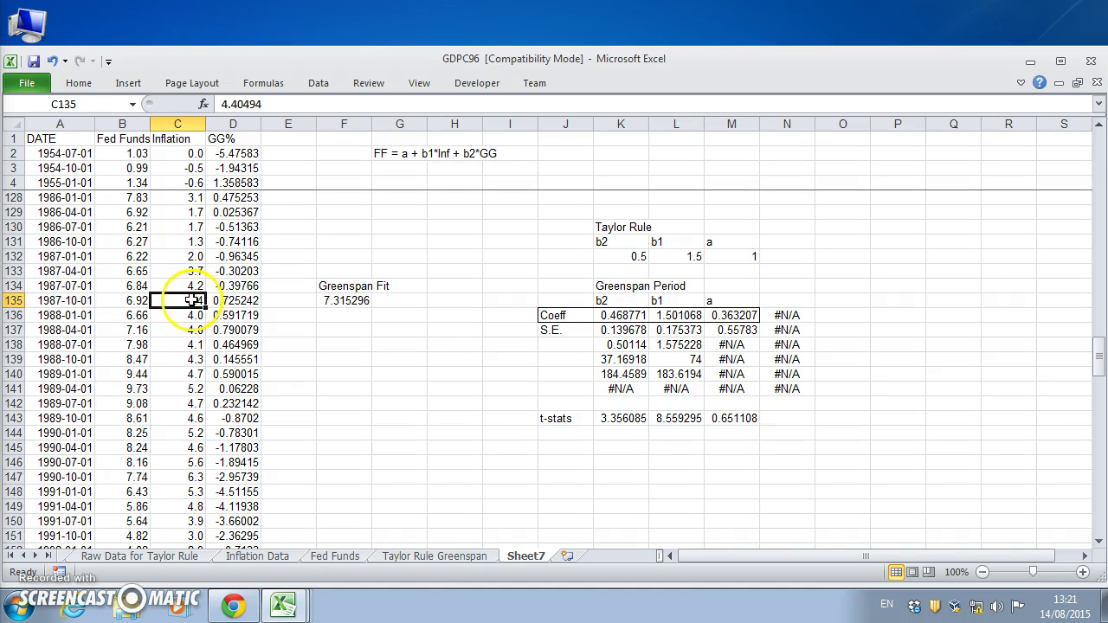
left_click(233, 300)
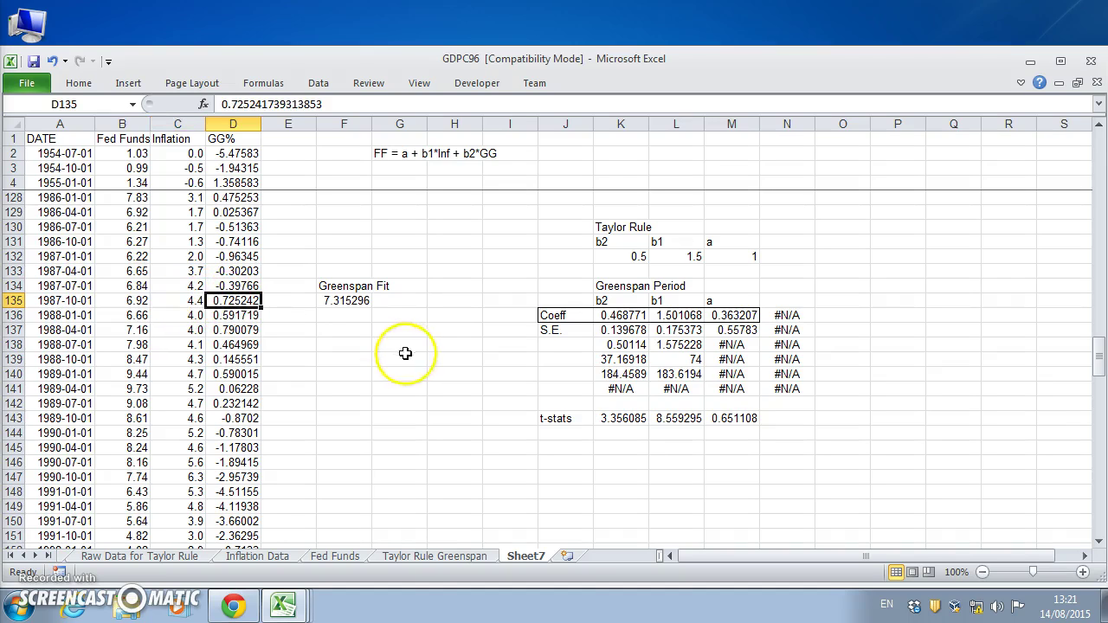
left_click(352, 300)
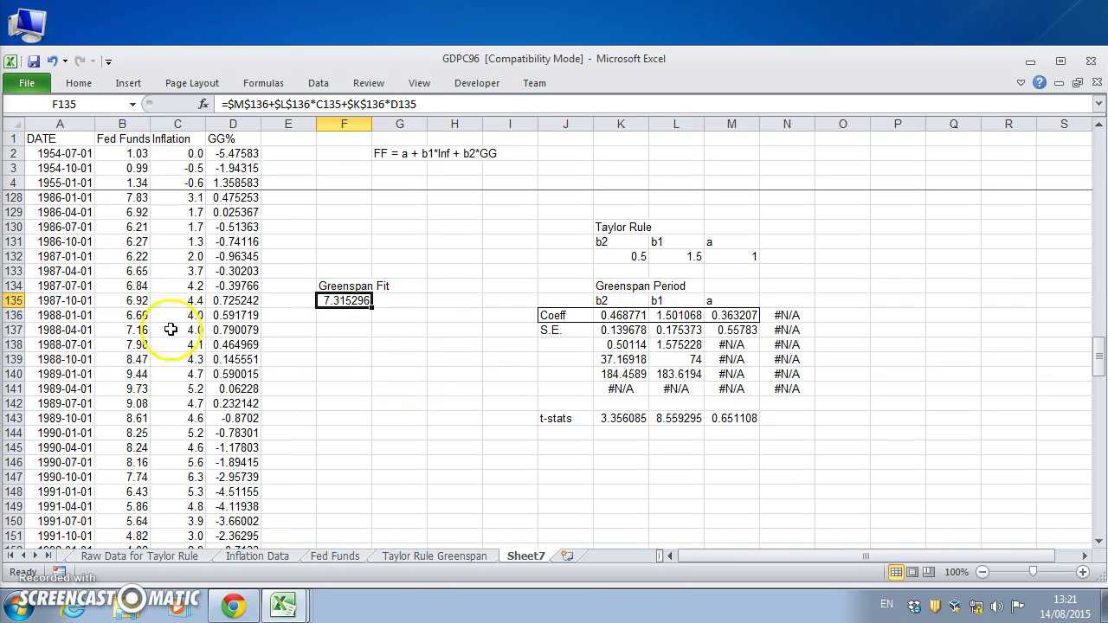
left_click(137, 299)
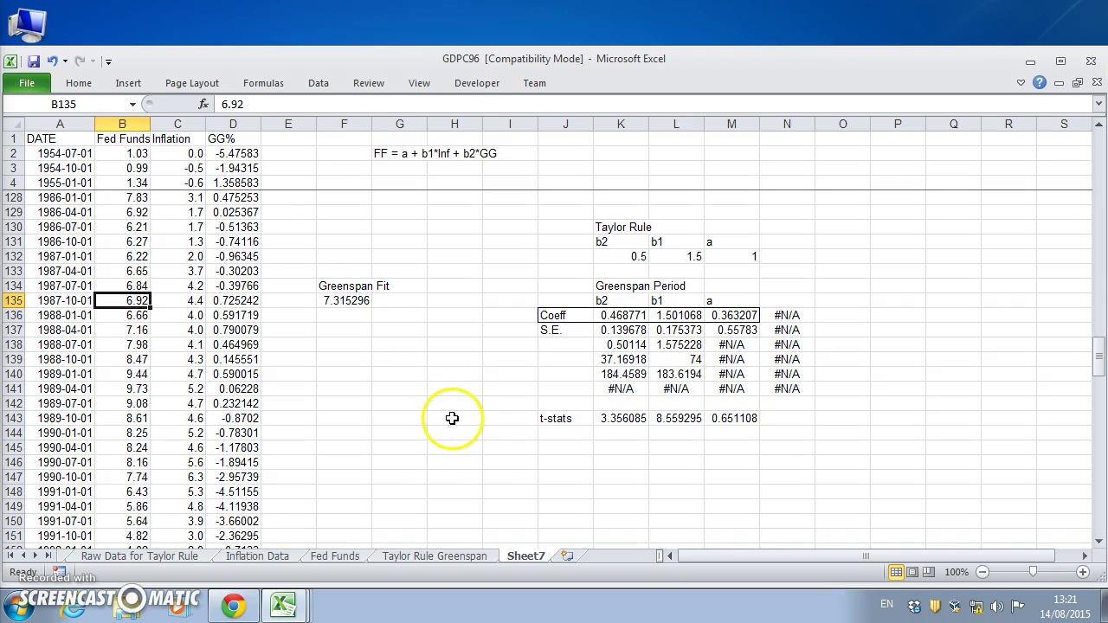
left_click(361, 300)
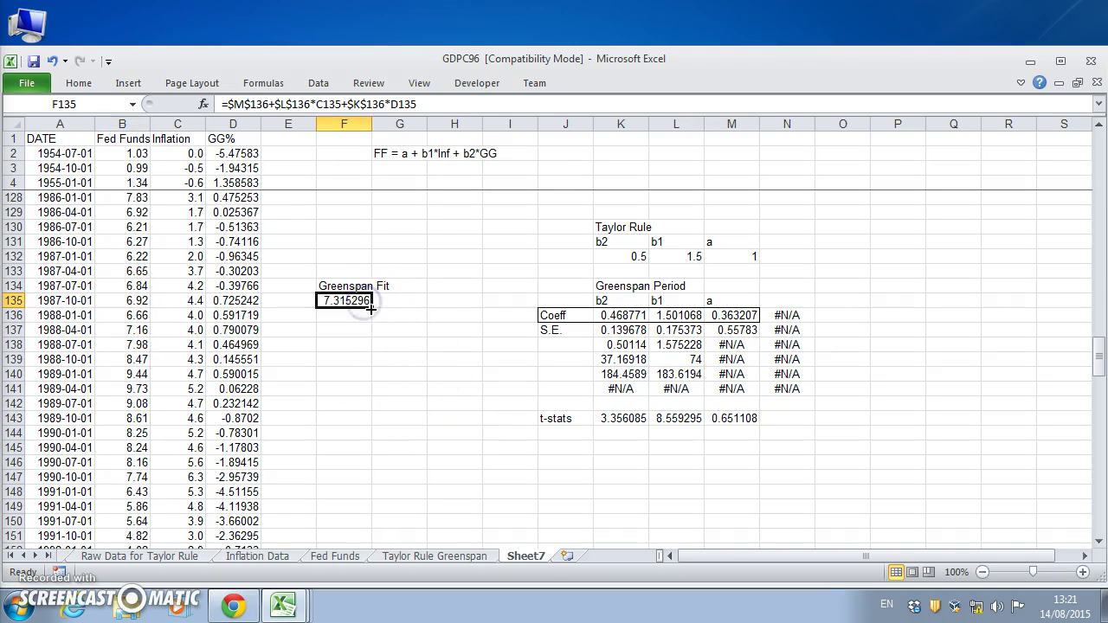
Fill the Greenspan Fit formula from F135 down to row 207 and widen column F
left_click_drag(370, 307, 380, 472)
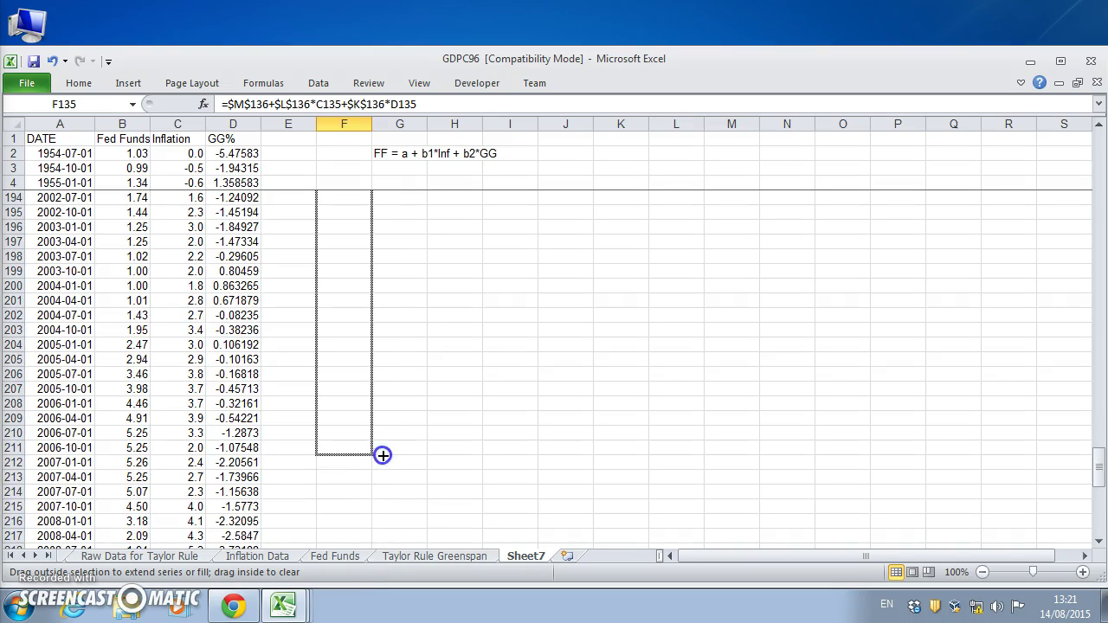
left_click_drag(383, 441, 387, 400)
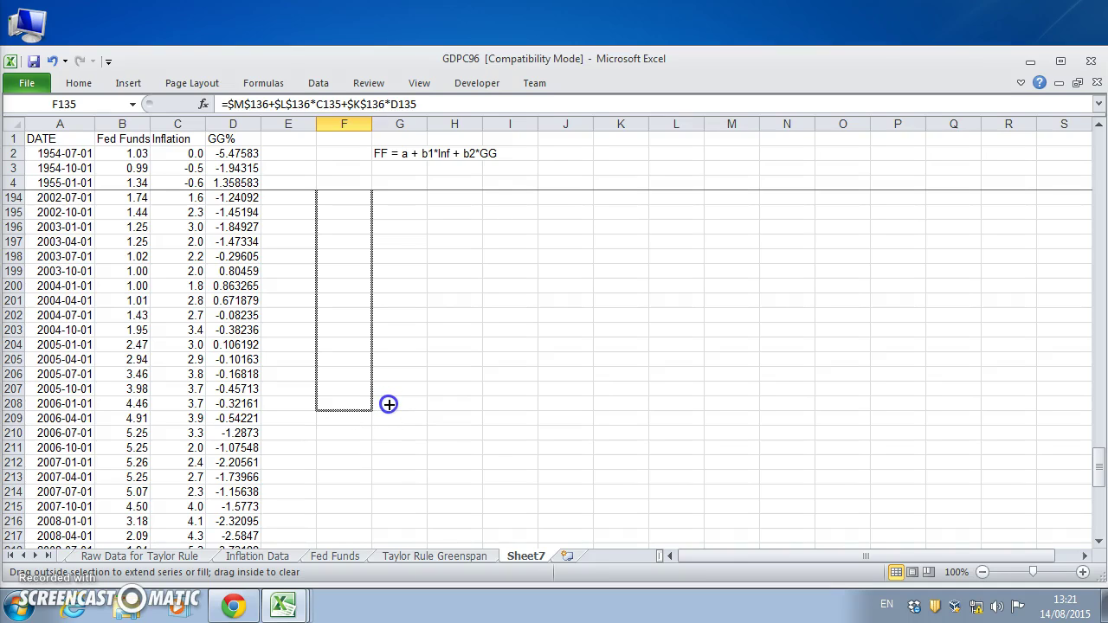
left_click_drag(389, 403, 374, 410)
left_click(464, 416)
scroll(494, 425, "down", 5)
scroll(500, 430, "up", 14)
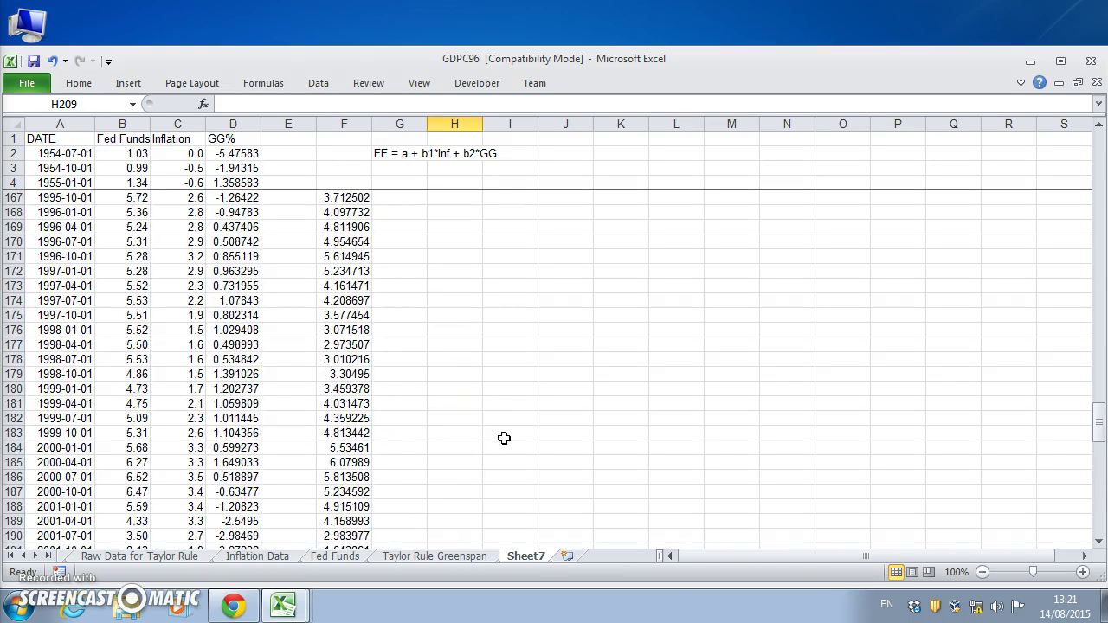
scroll(504, 438, "up", 15)
scroll(504, 440, "down", 5)
scroll(494, 429, "up", 3)
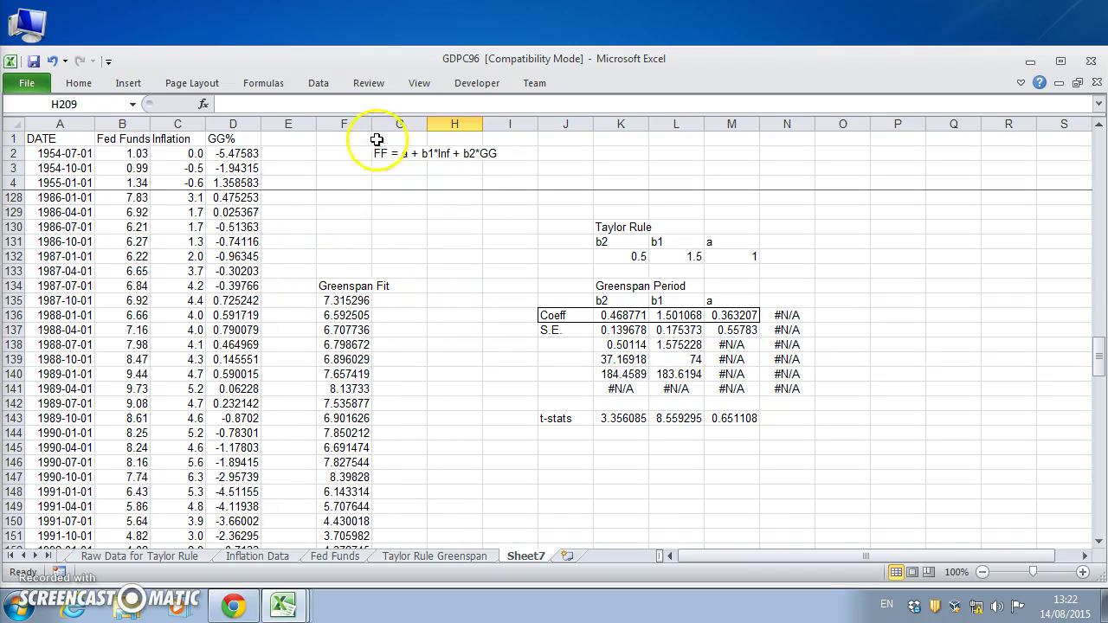
left_click_drag(371, 126, 400, 128)
Copy F135's formula text and paste it into G135
left_click(425, 303)
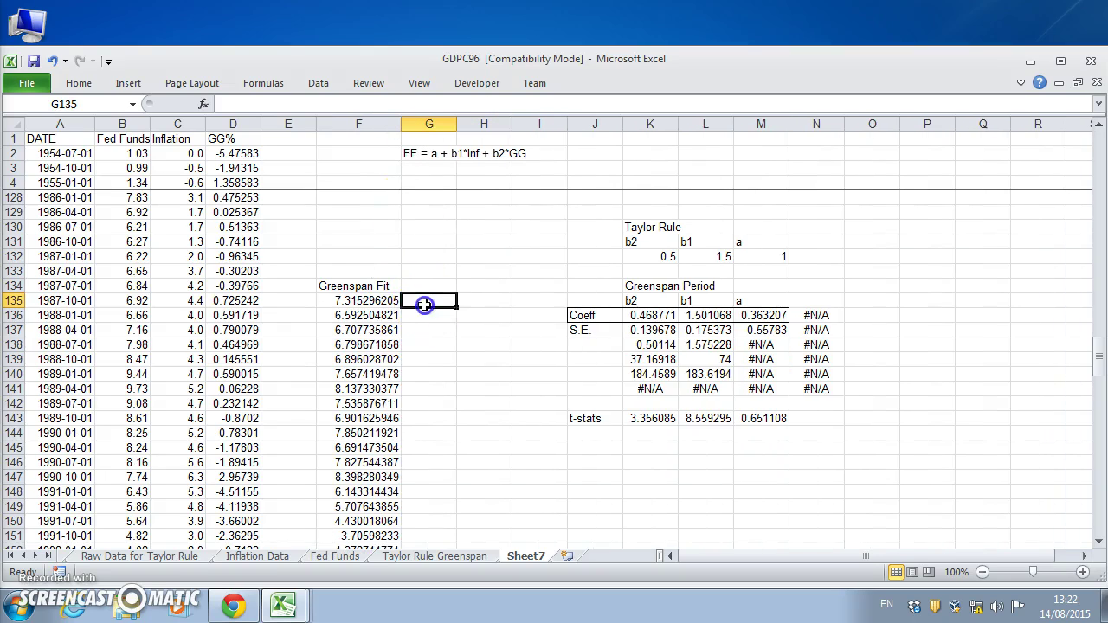
left_click(368, 300)
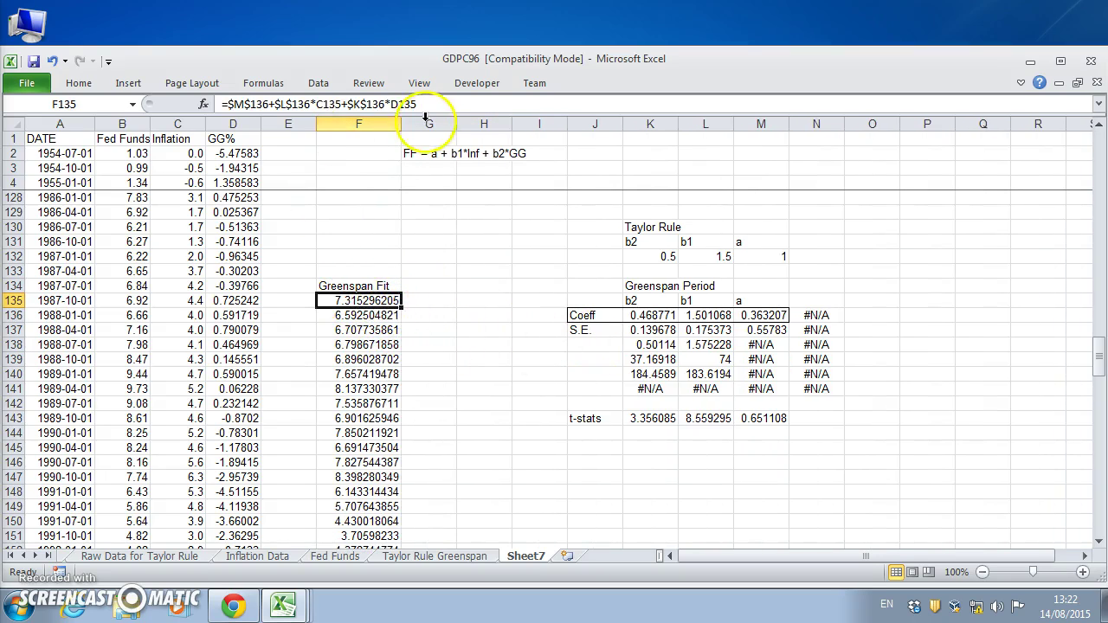
left_click(399, 104)
left_click_drag(399, 103, 271, 102)
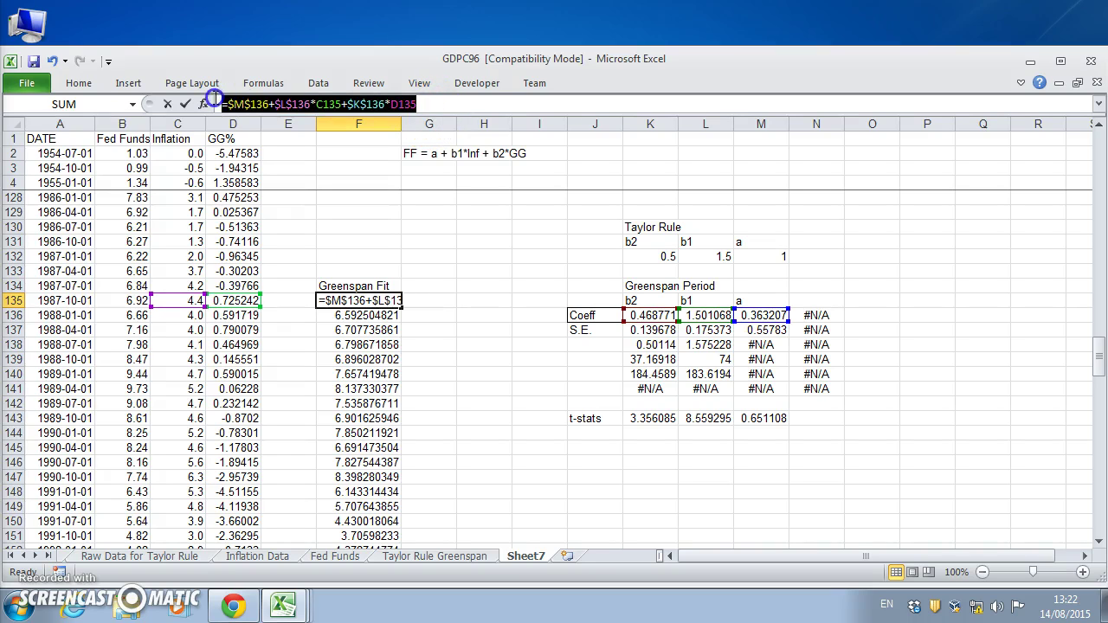
left_click(79, 83)
left_click(71, 123)
left_click(450, 105)
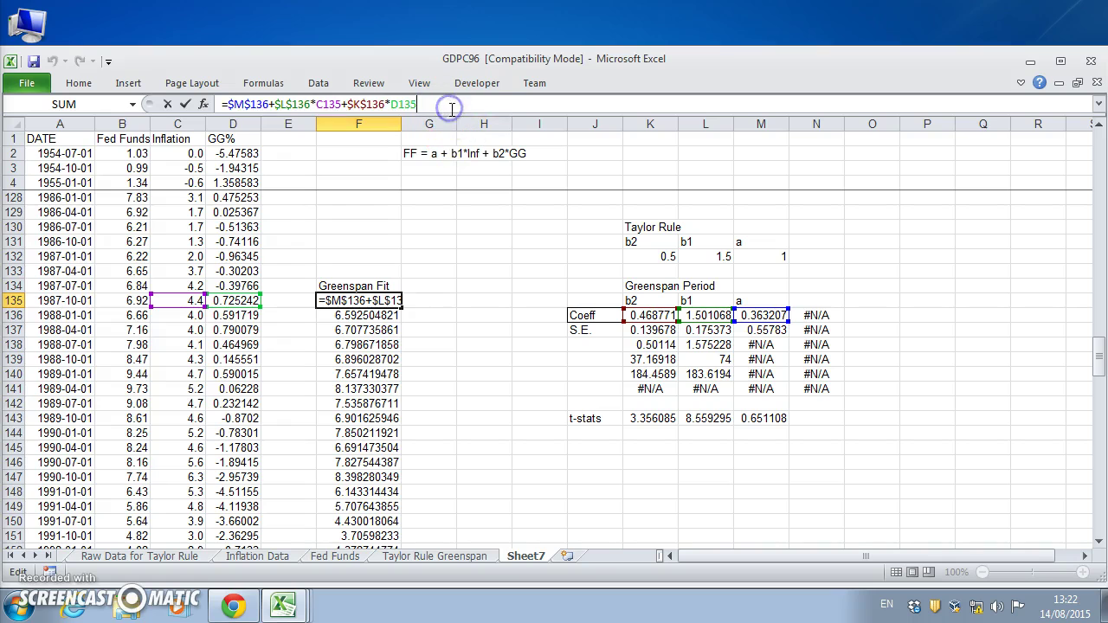
key("ctrl+Return")
left_click(428, 299)
left_click(73, 84)
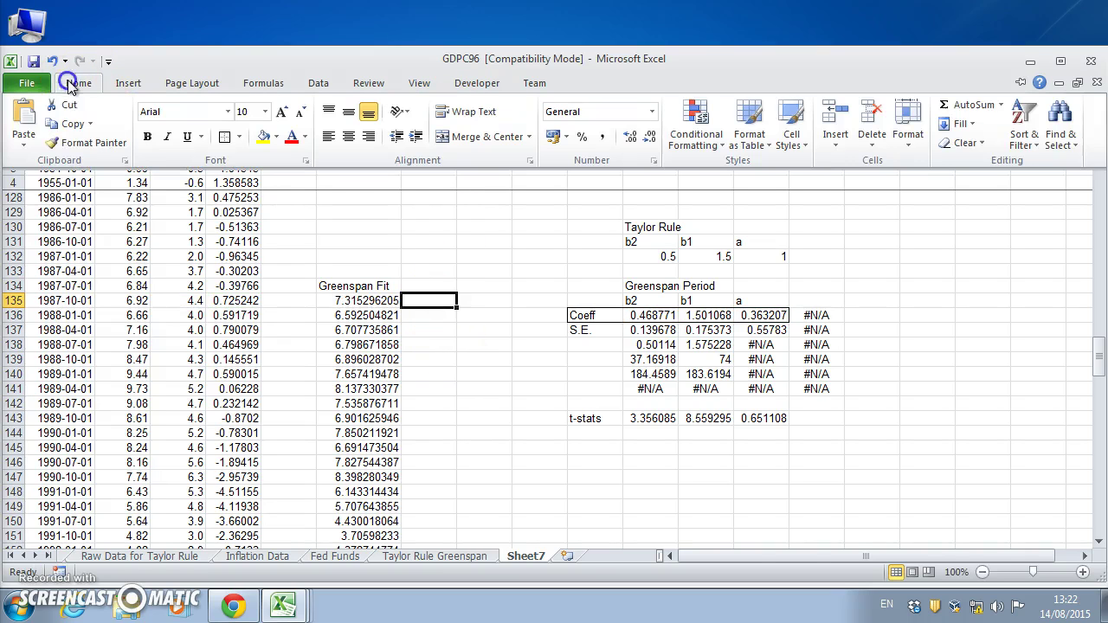
left_click(24, 121)
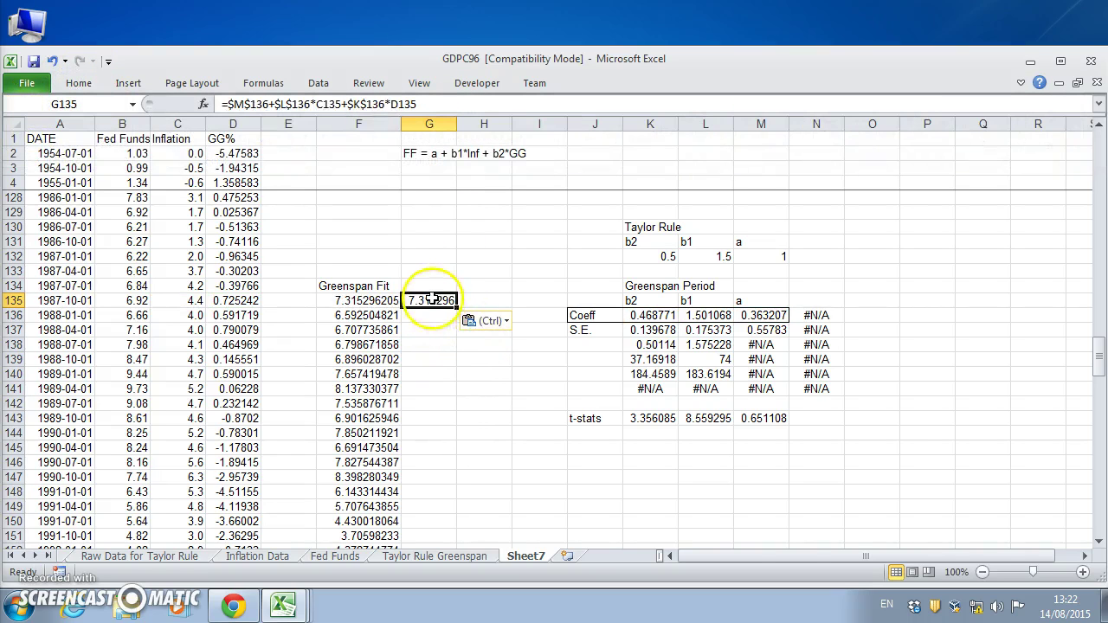
Change G135's $M$136 and $L$136 references to row 132, giving the Taylor Rule fit 7.970031
left_click(357, 103)
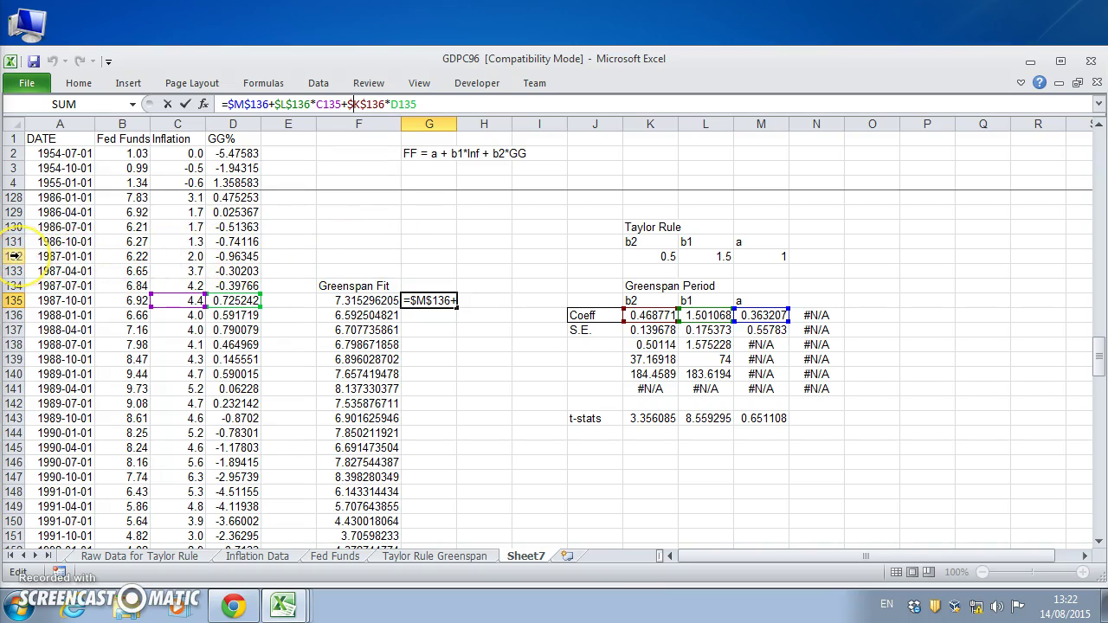
left_click(322, 105)
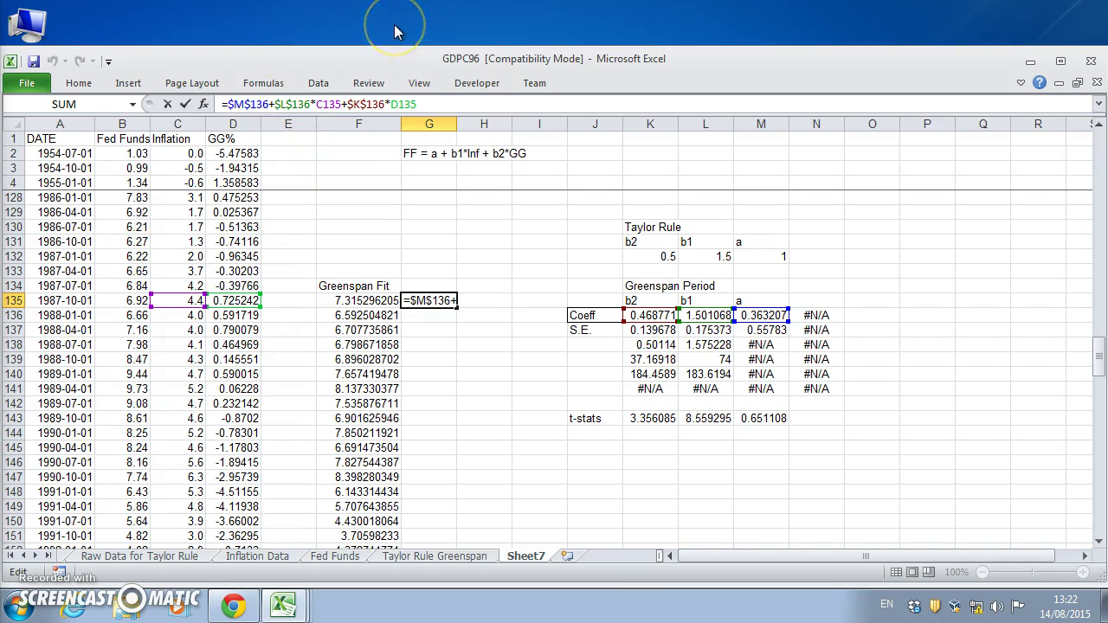
key("BackSpace")
type("2")
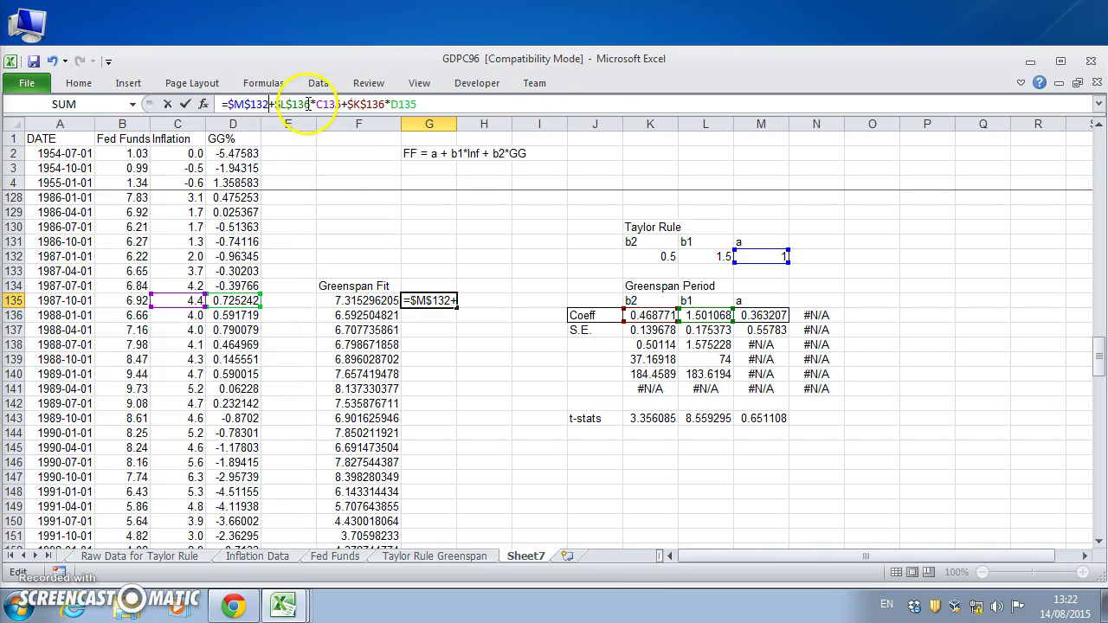
key("BackSpace")
type("2")
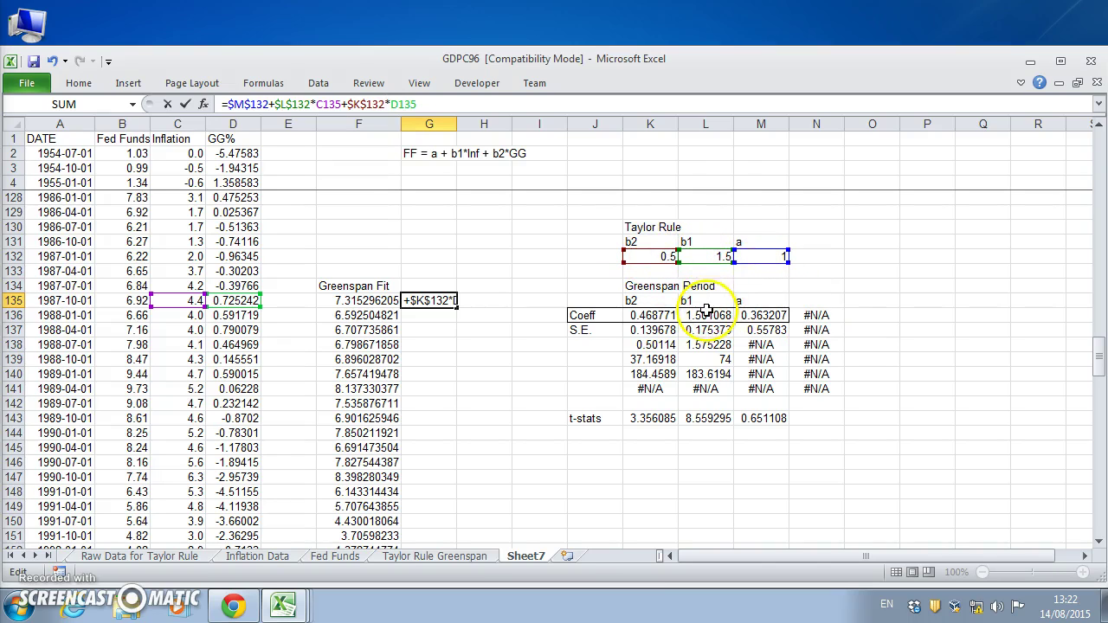
key("Return")
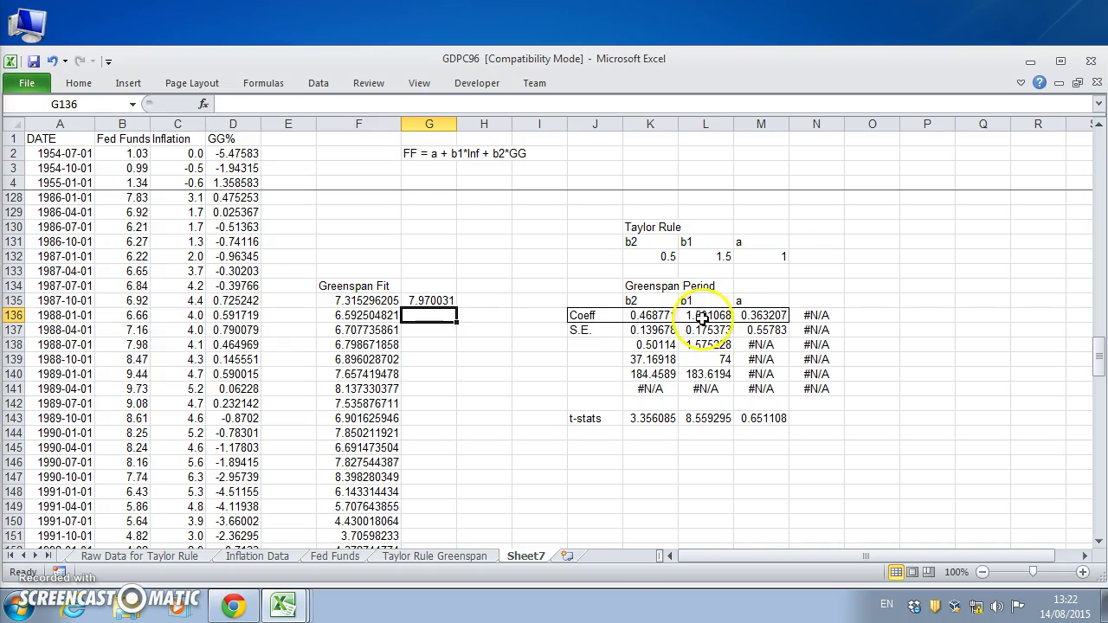
left_click(435, 284)
Head G134 'Taylor Rule Fit' and widen columns F and G
type("Taylor Rule Fit")
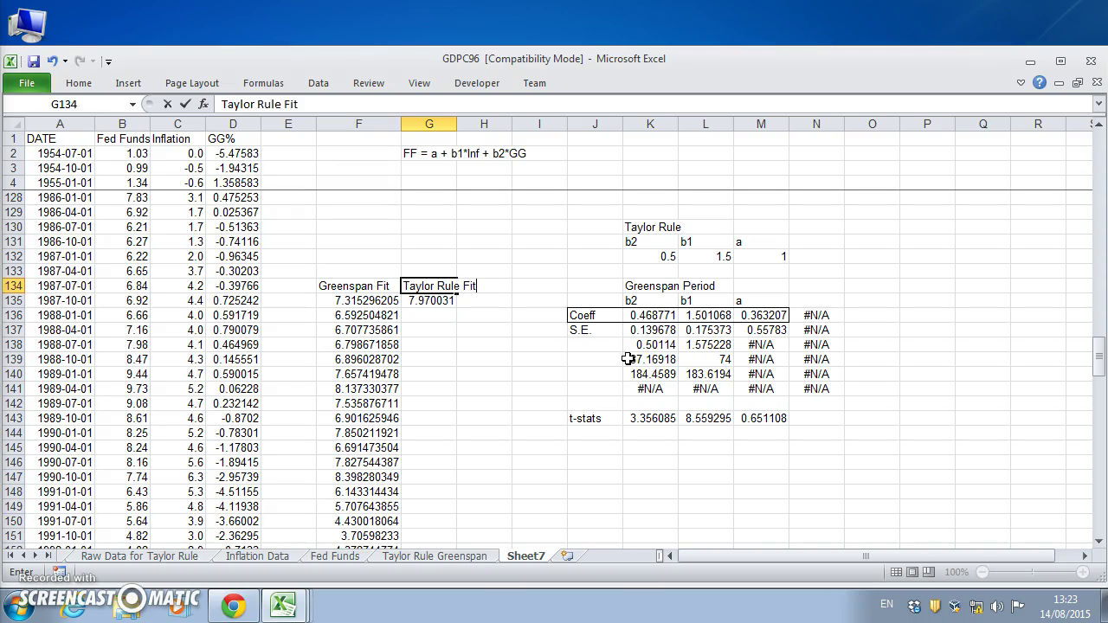
key("Return")
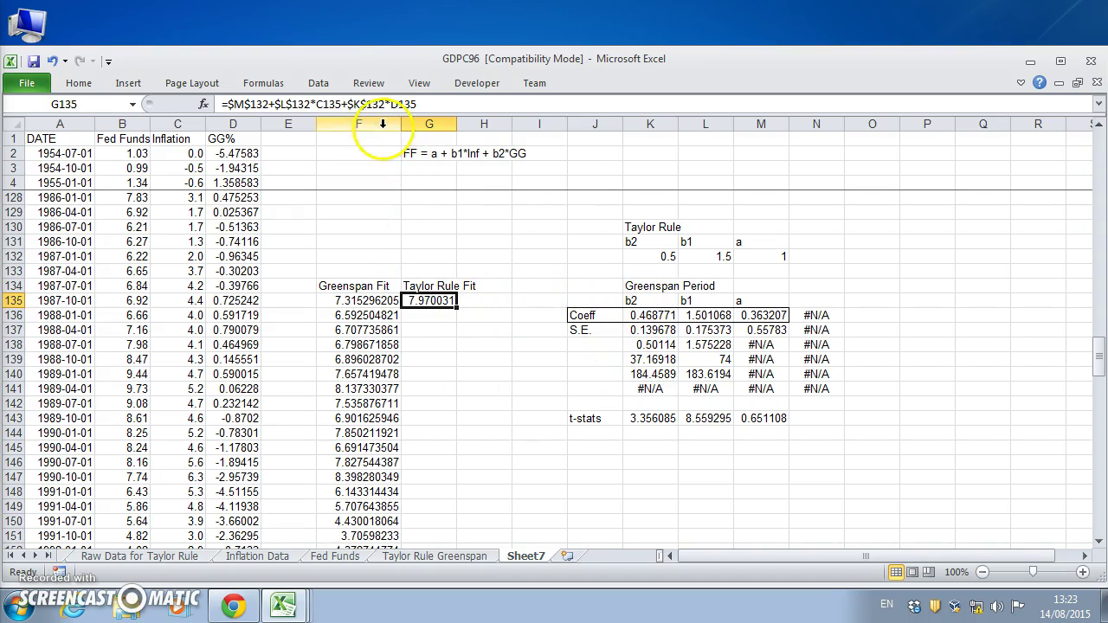
mouse_move(394, 125)
left_mouse_down()
mouse_move(415, 126)
mouse_move(406, 127)
left_mouse_up()
Fill the Taylor Rule formula from G135 down column G to row 208
left_click(452, 301)
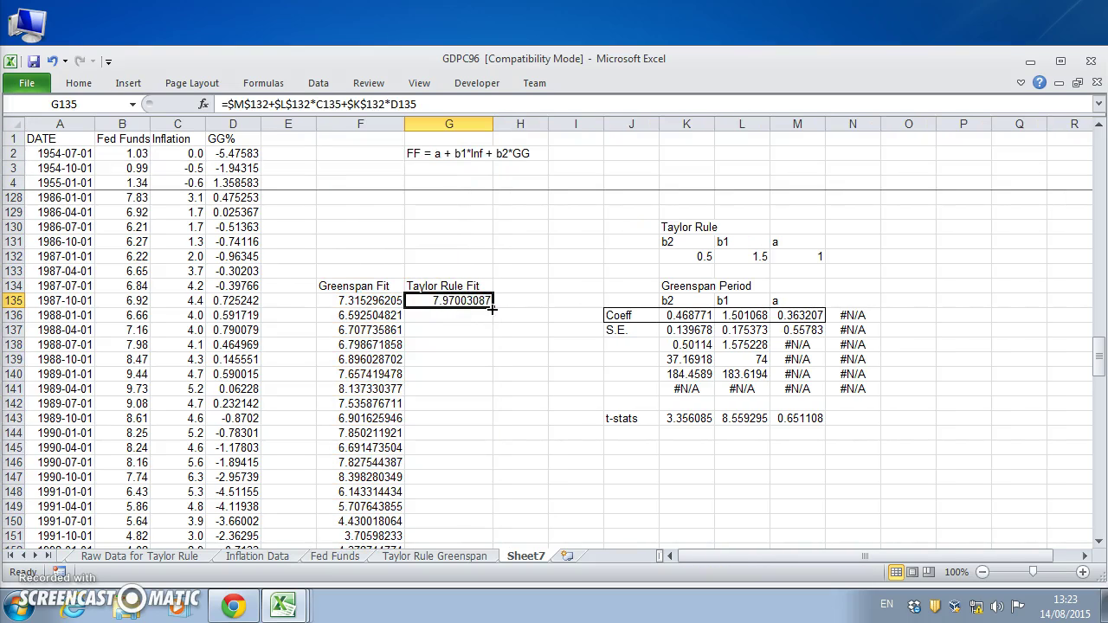
left_click_drag(491, 307, 486, 471)
scroll(618, 465, "down", 3)
scroll(618, 465, "up", 5)
scroll(622, 463, "up", 20)
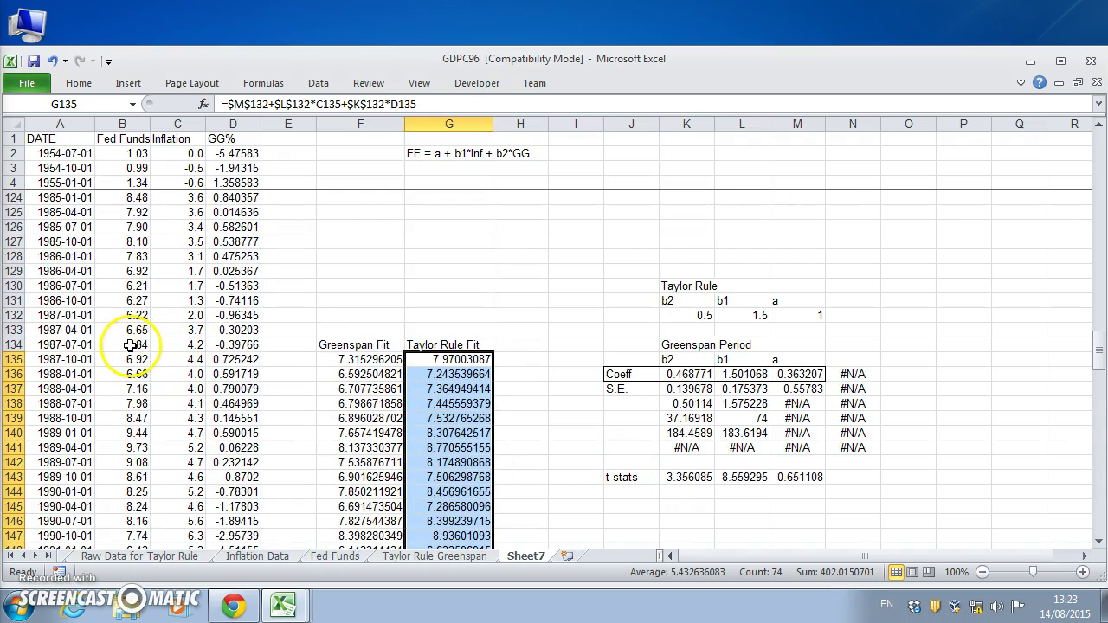
left_click(130, 345)
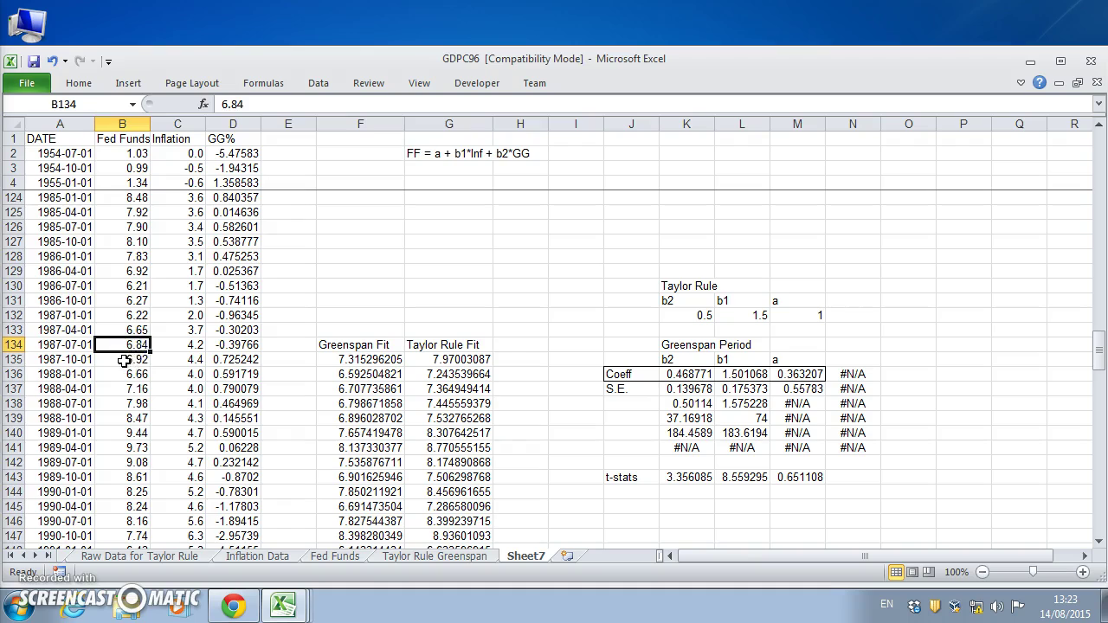
left_click(124, 360)
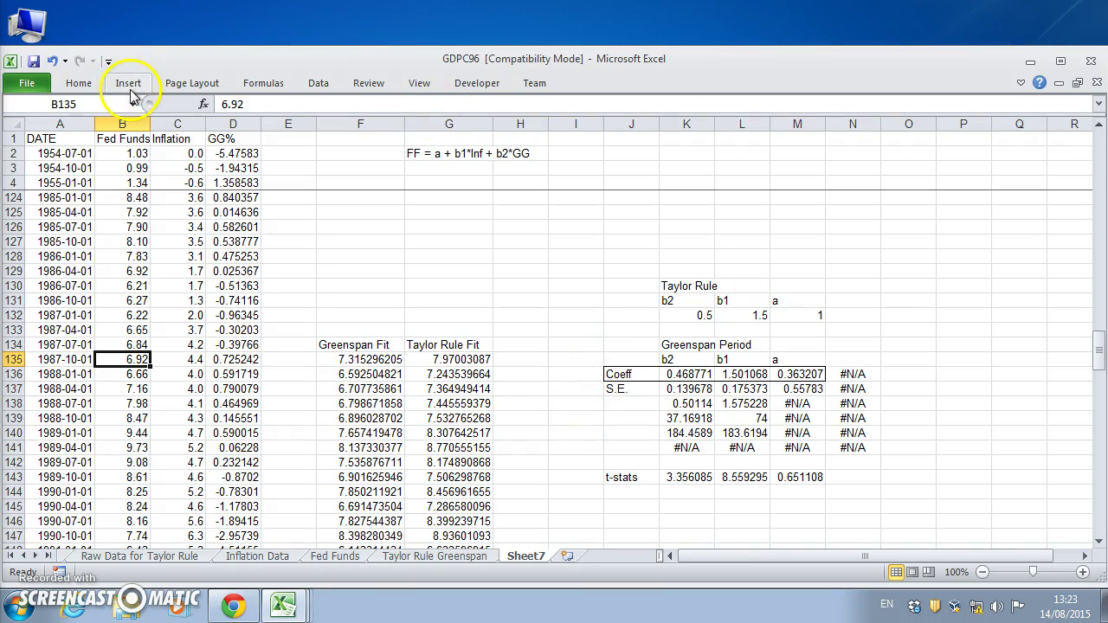
Save the workbook, then insert a blank 2-D Line chart (Chart 4) on Sheet7
left_click(35, 62)
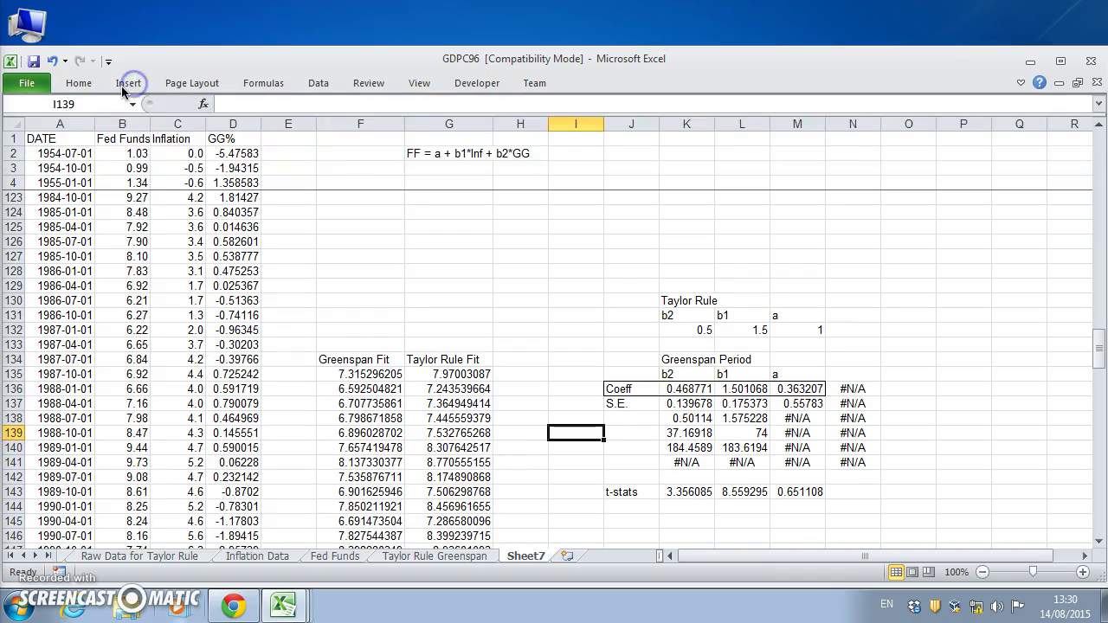
left_click(128, 83)
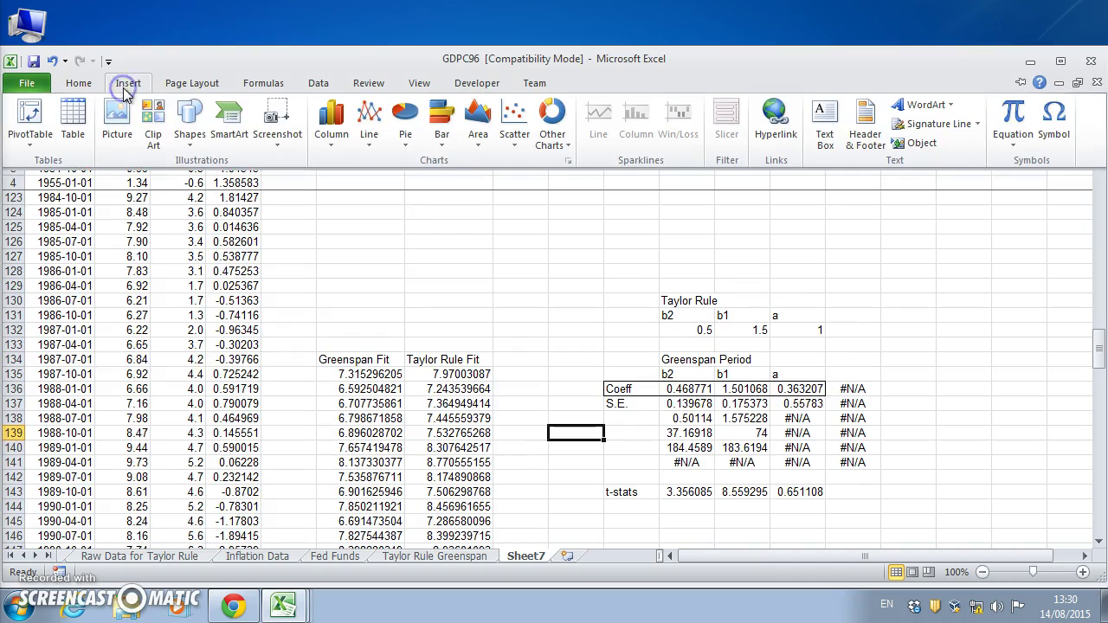
left_click(369, 138)
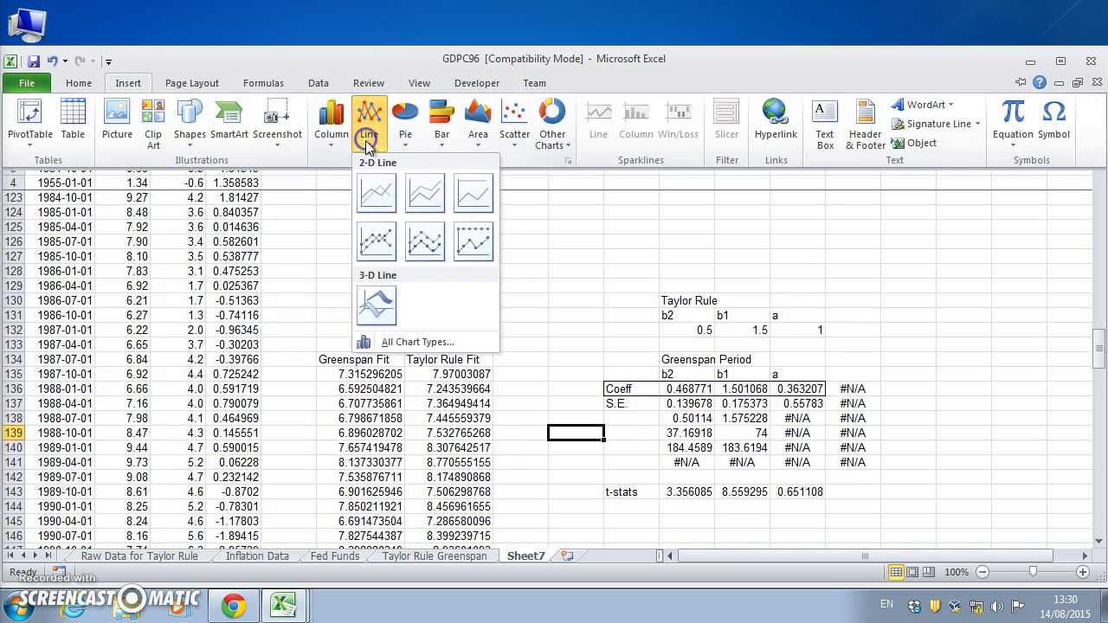
left_click(383, 199)
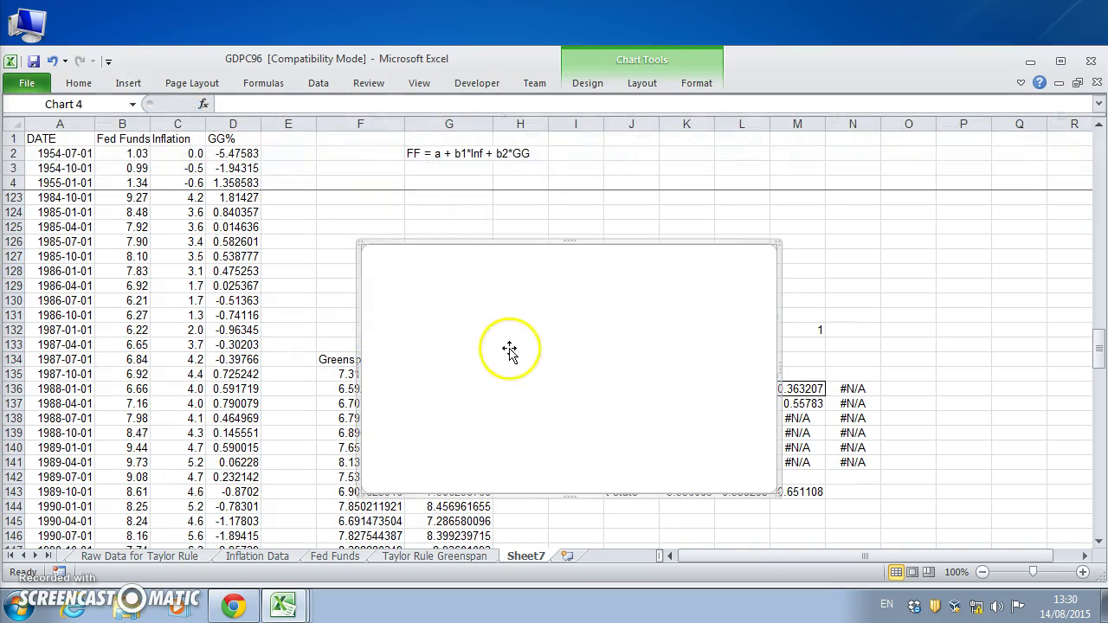
Add an 'Actual Fed Funds' series to the chart plotting values from Sheet7!B135:B208
right_click(503, 344)
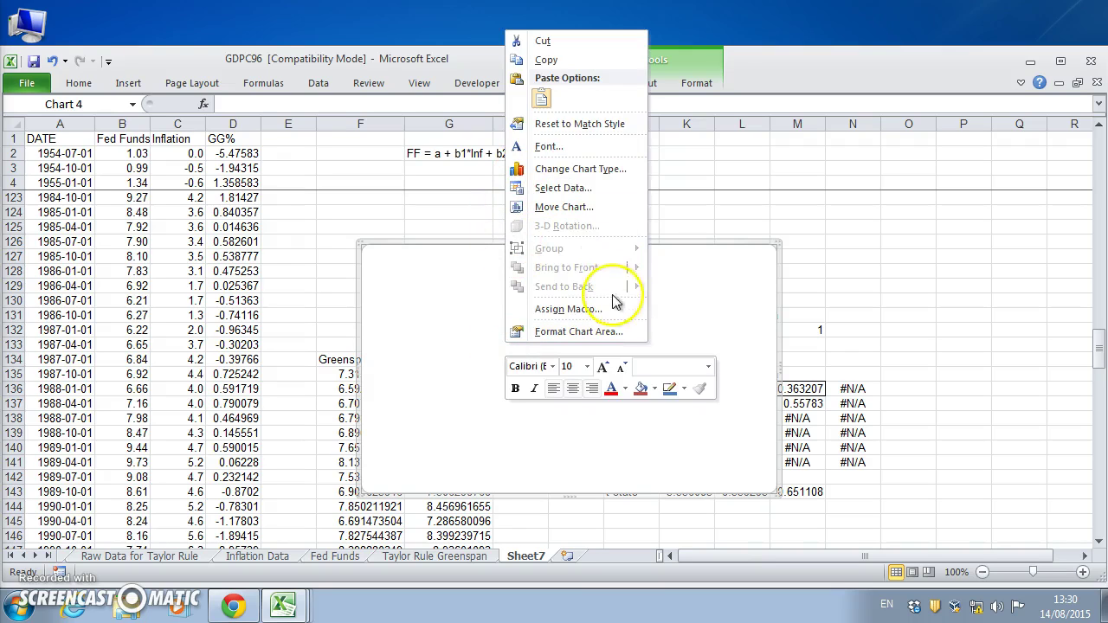
left_click(555, 189)
left_click(611, 354)
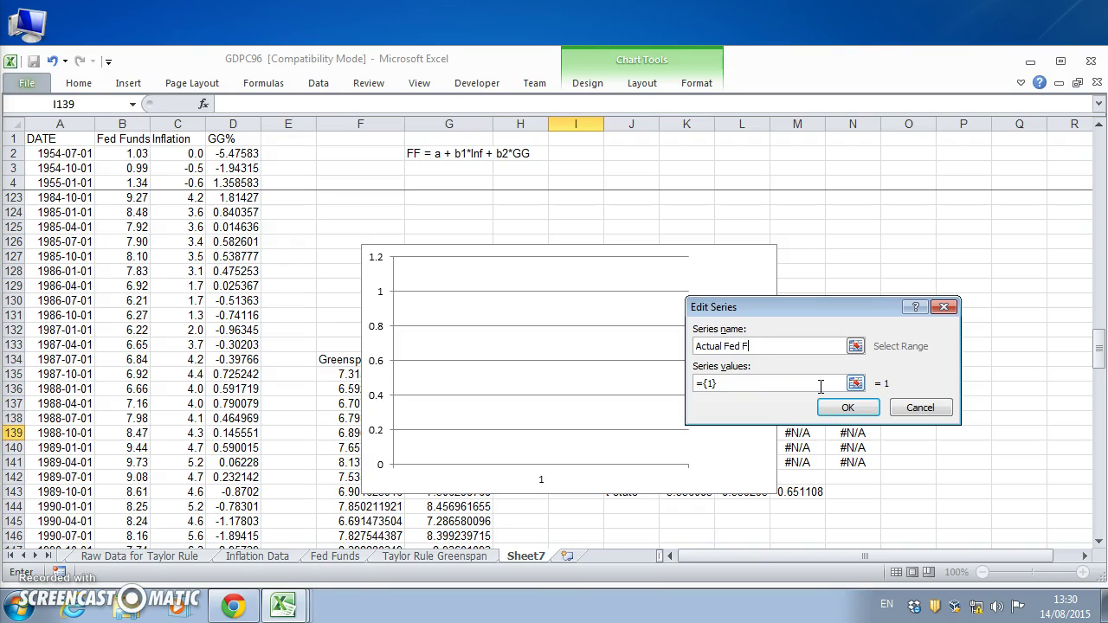
left_click(746, 385)
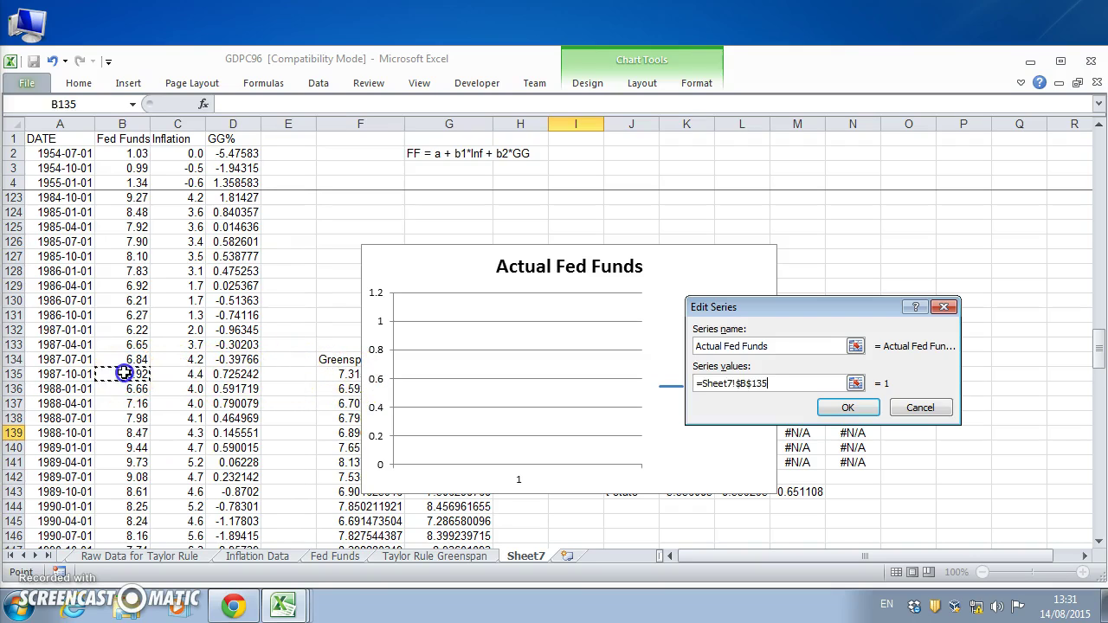
left_click_drag(124, 373, 134, 420)
Confirm the series and set the horizontal axis labels to the dates in A135:A208
left_click(917, 478)
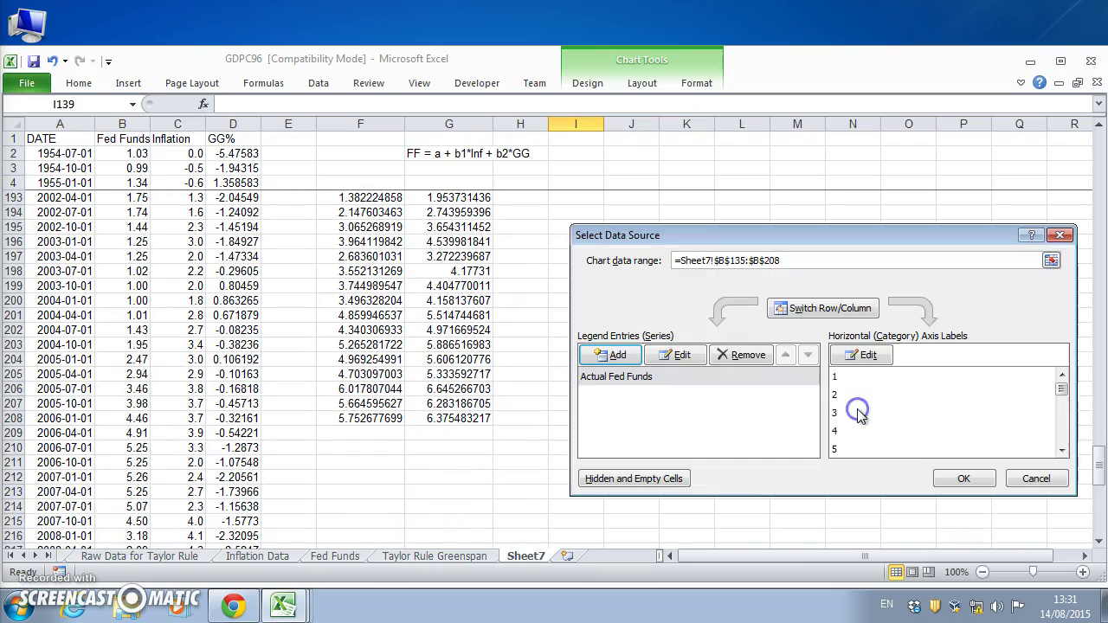
left_click(869, 355)
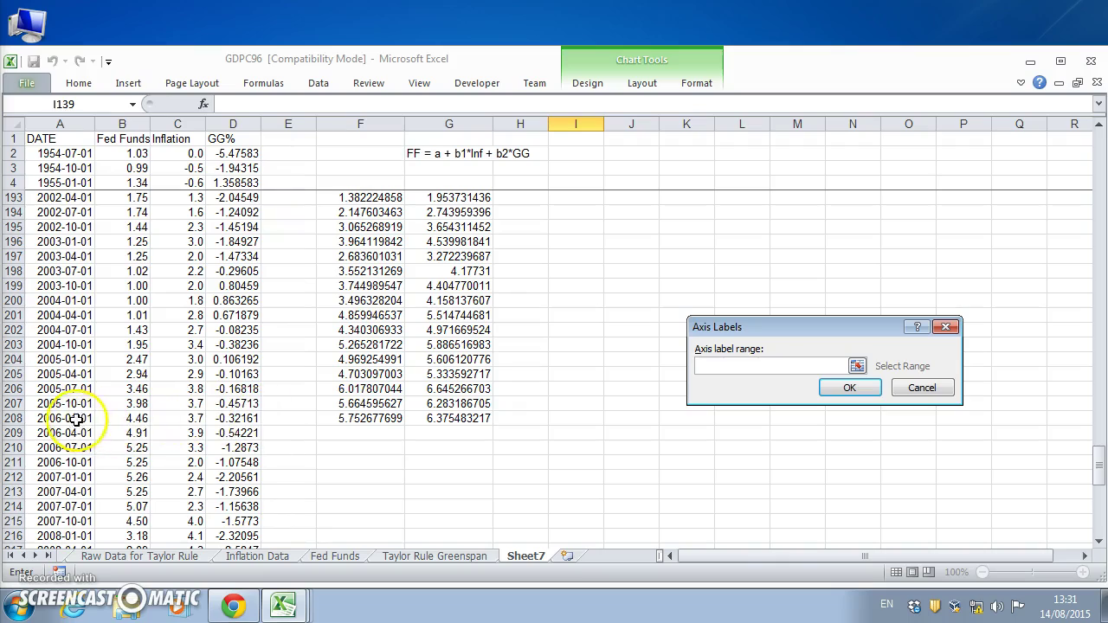
left_click_drag(74, 419, 73, 373)
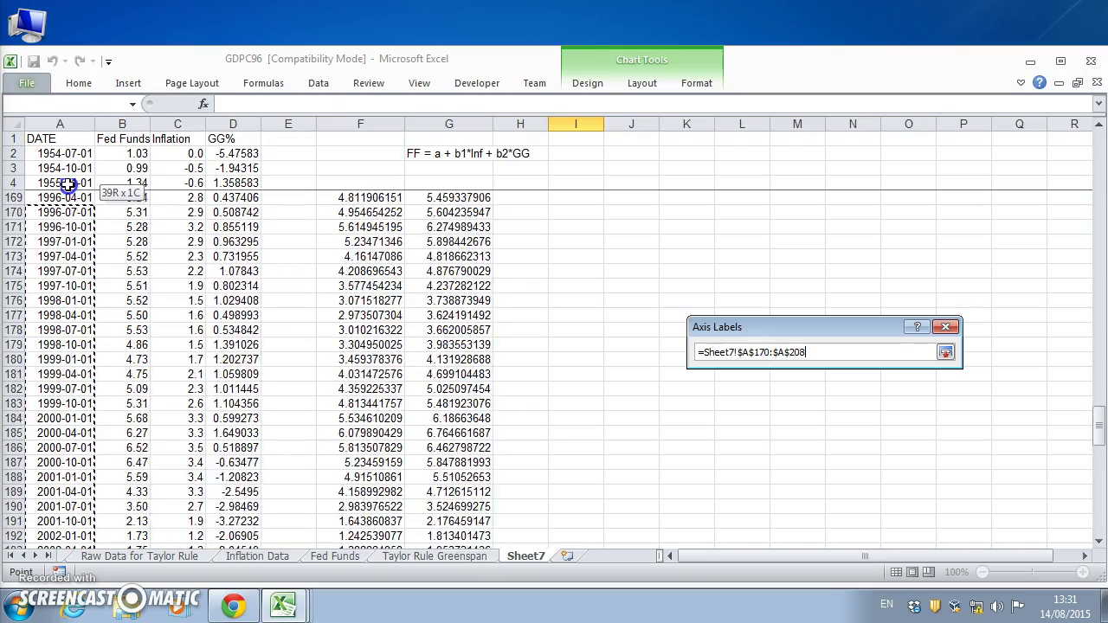
left_click_drag(68, 183, 67, 193)
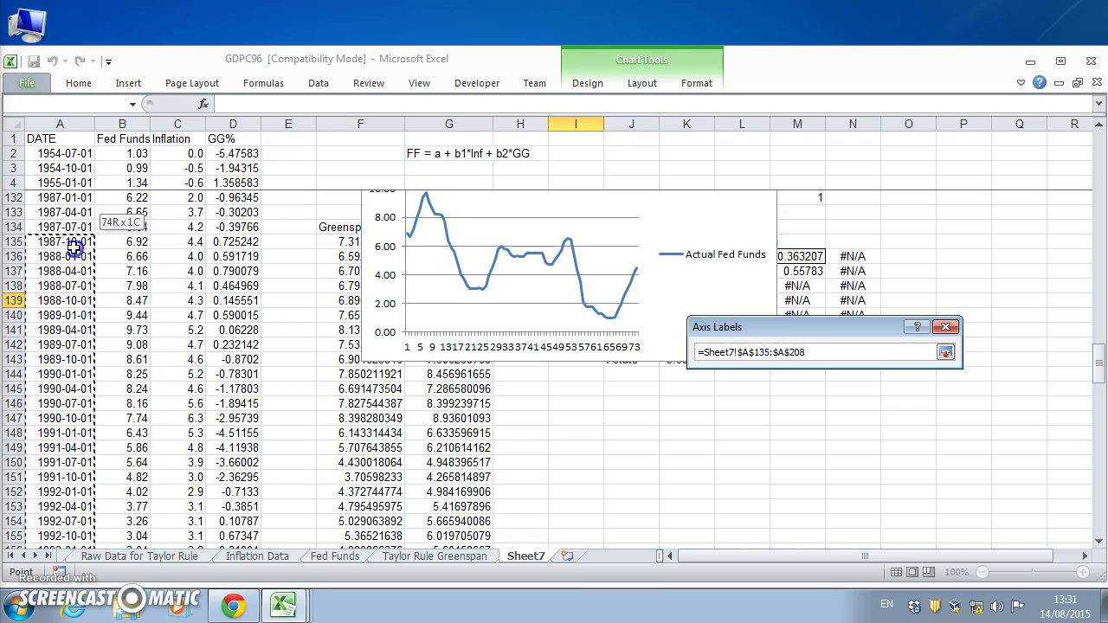
left_click_drag(74, 248, 75, 245)
left_click(853, 393)
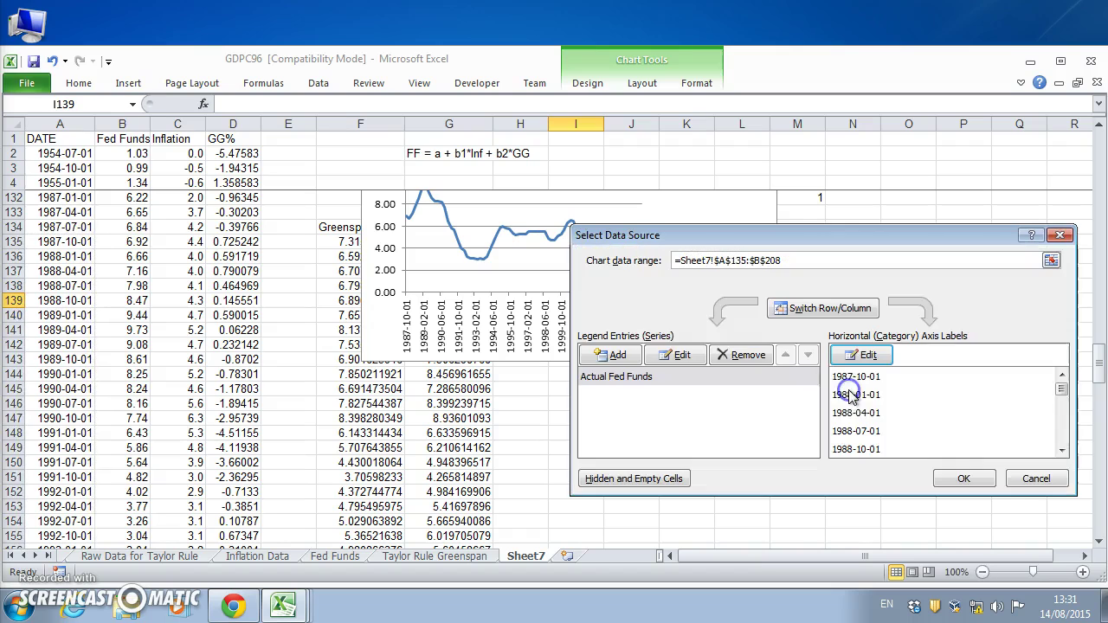
Apply the data changes and move the chart right, clear of the fit columns
left_click(964, 480)
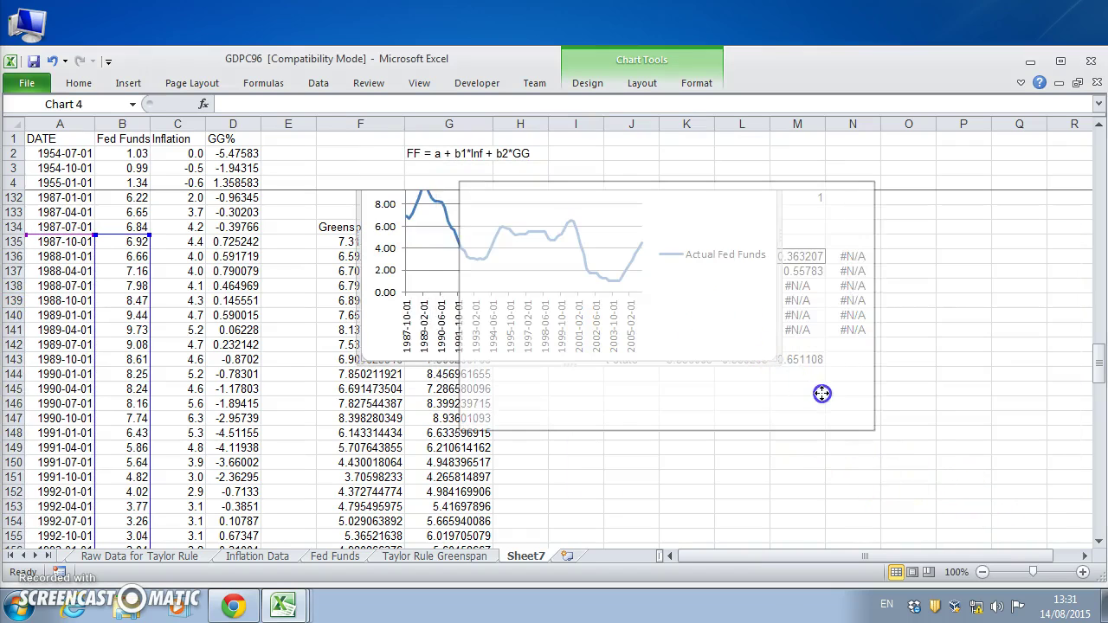
left_click(328, 181)
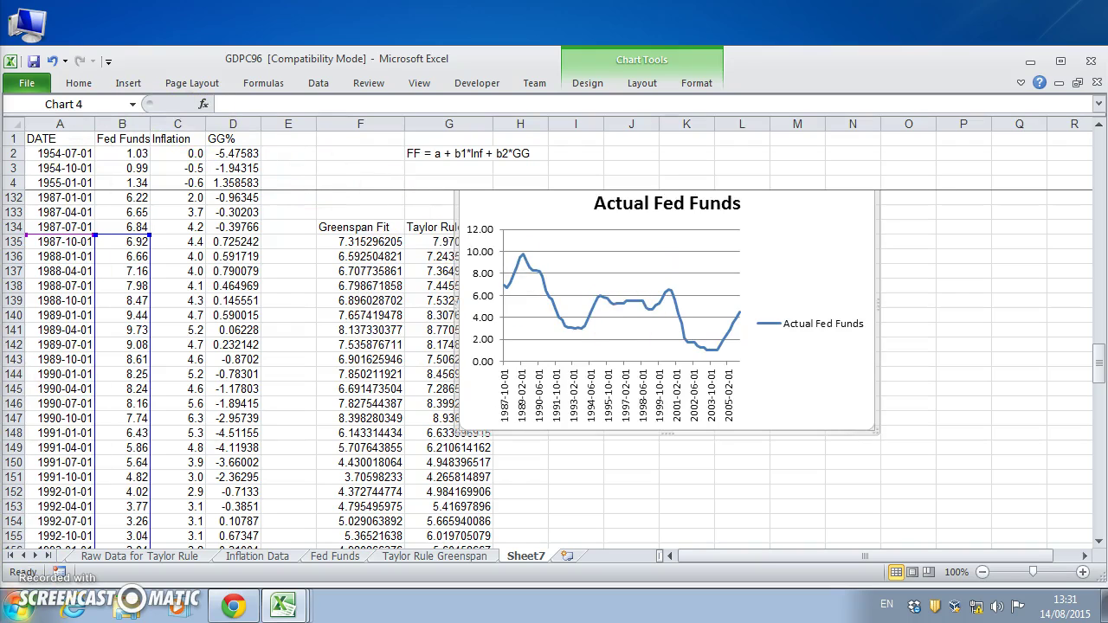
left_click_drag(796, 396, 876, 411)
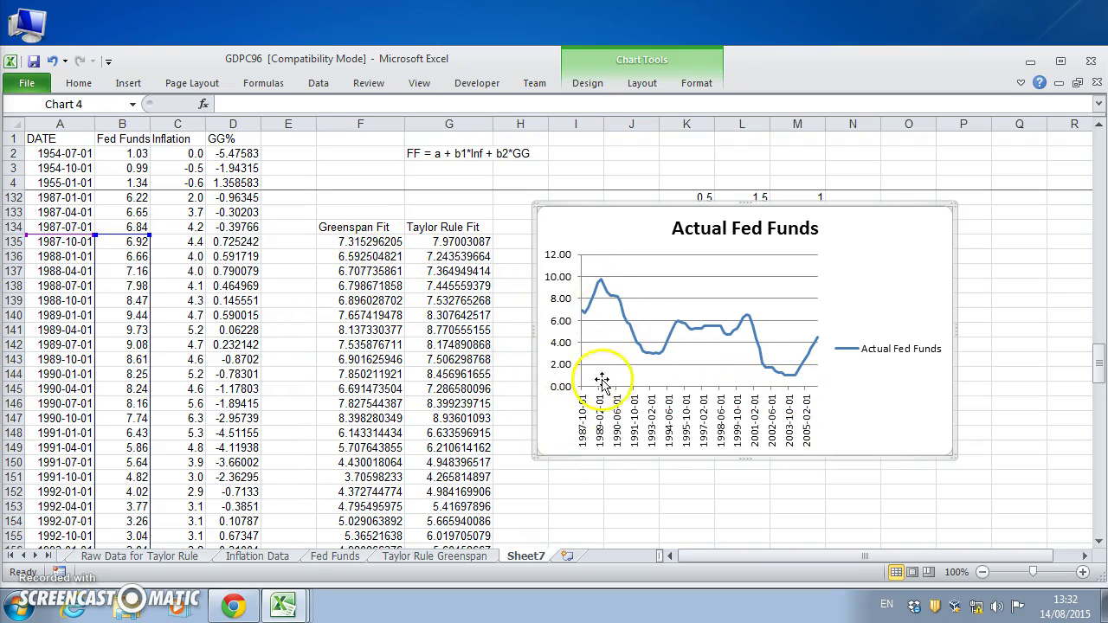
Add a 'Greenspan Fit' series with values F135:F208 alongside Actual Fed Funds
right_click(618, 351)
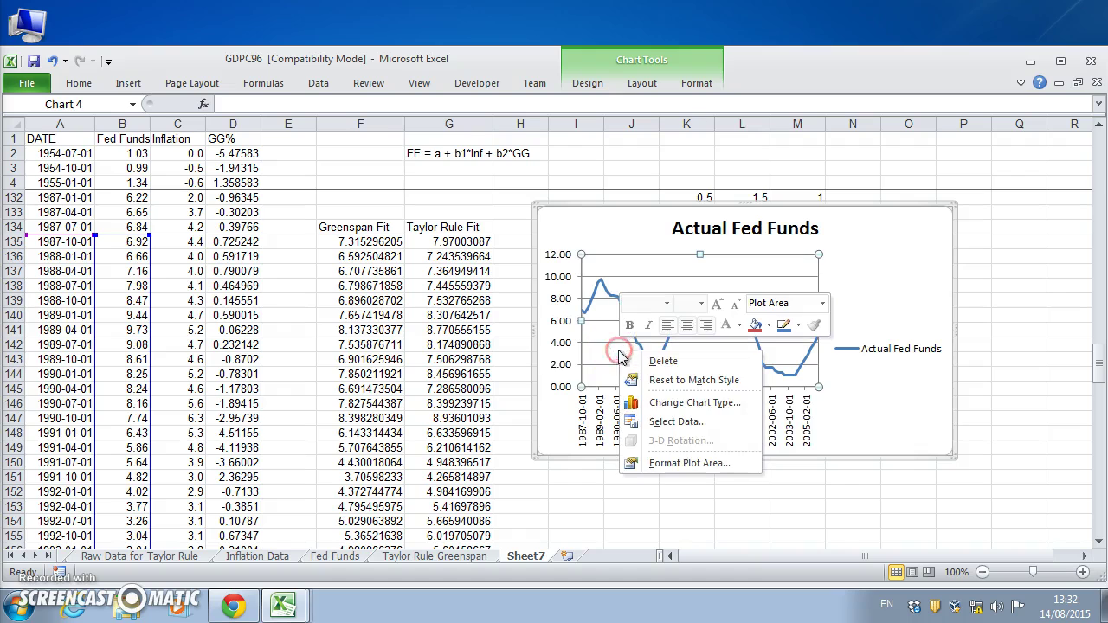
left_click(673, 422)
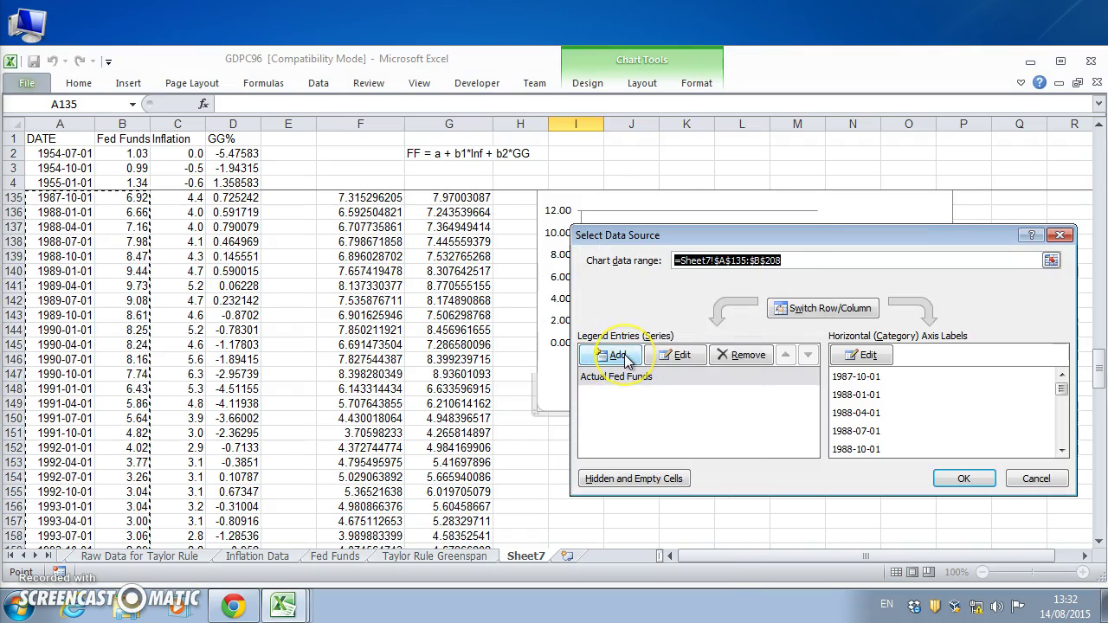
left_click(617, 355)
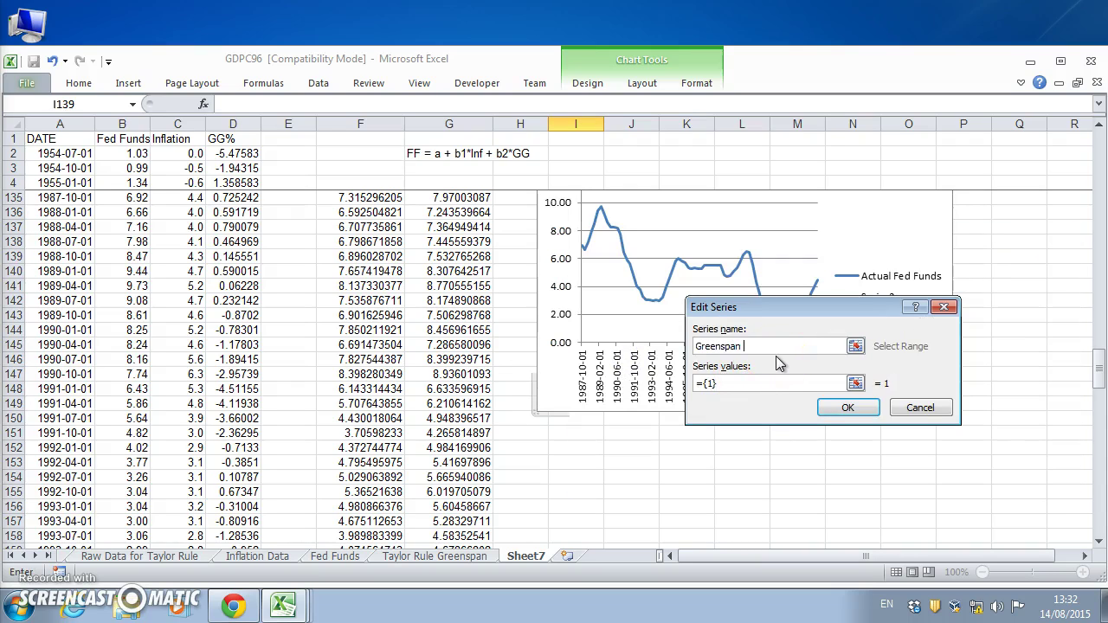
left_click(764, 384)
key("BackSpace")
key("BackSpace")
key("BackSpace")
key("BackSpace")
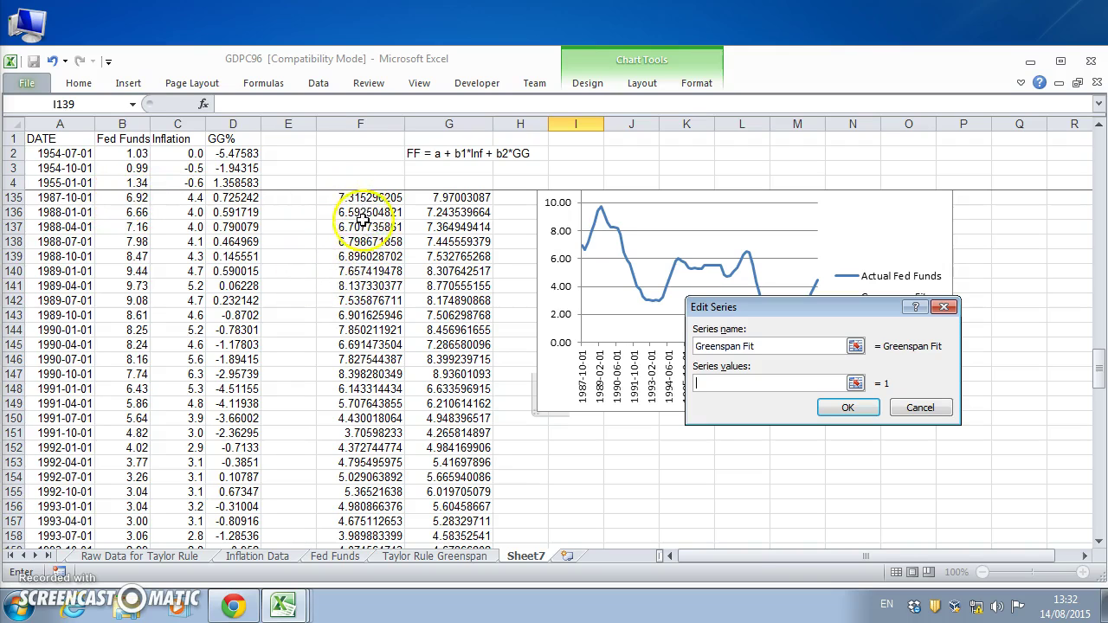
left_click(1099, 128)
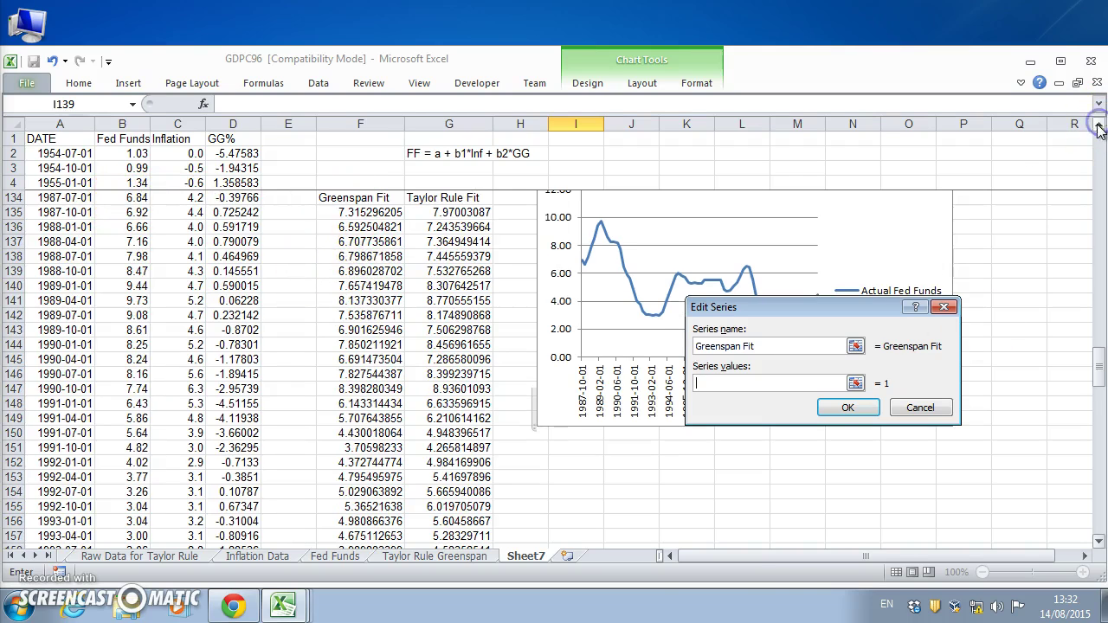
left_click_drag(363, 212, 370, 521)
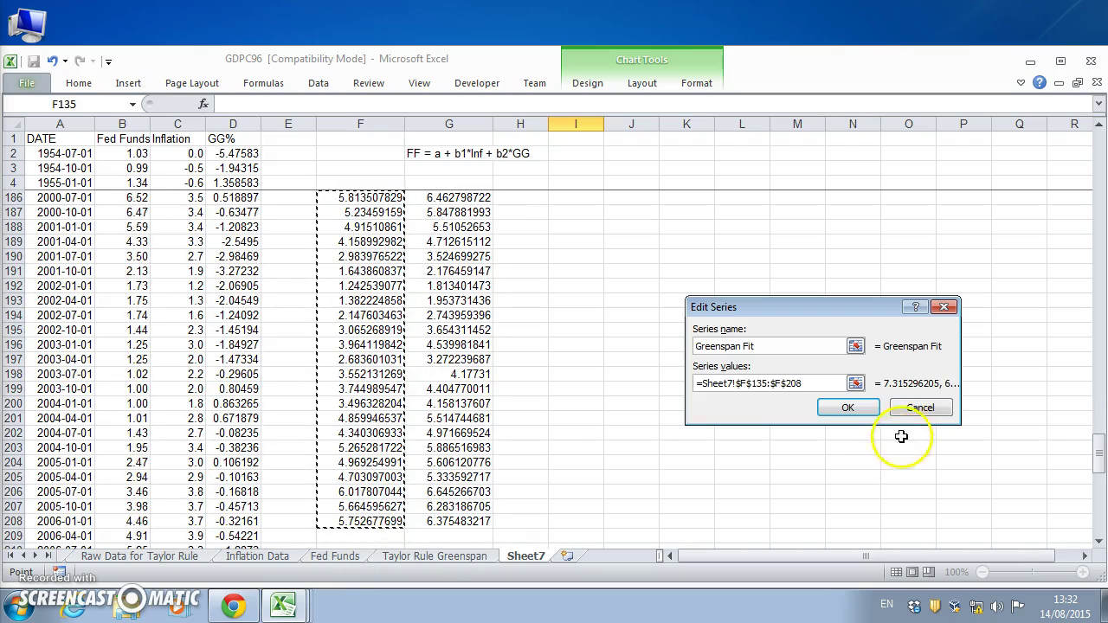
left_click(848, 408)
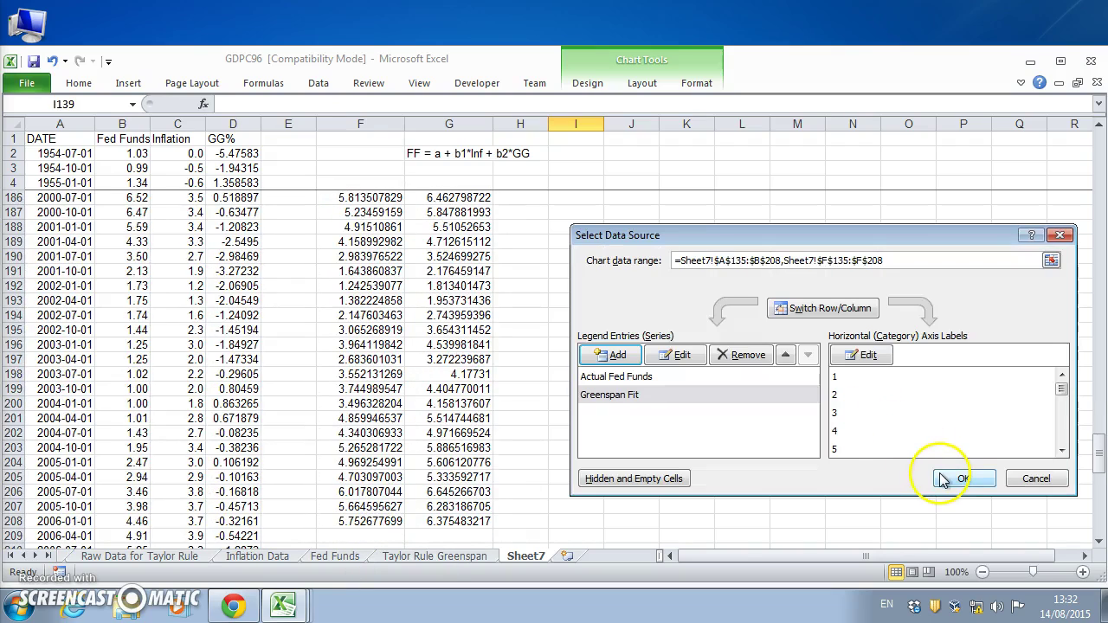
left_click(961, 478)
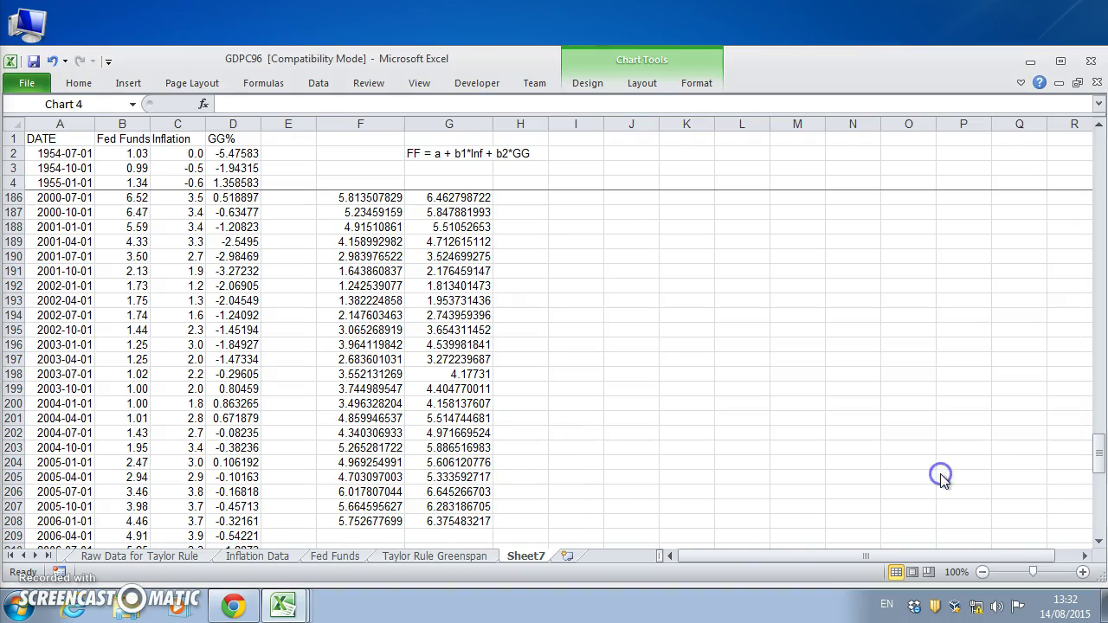
scroll(832, 392, "down", 4)
scroll(831, 394, "up", 19)
scroll(830, 394, "up", 5)
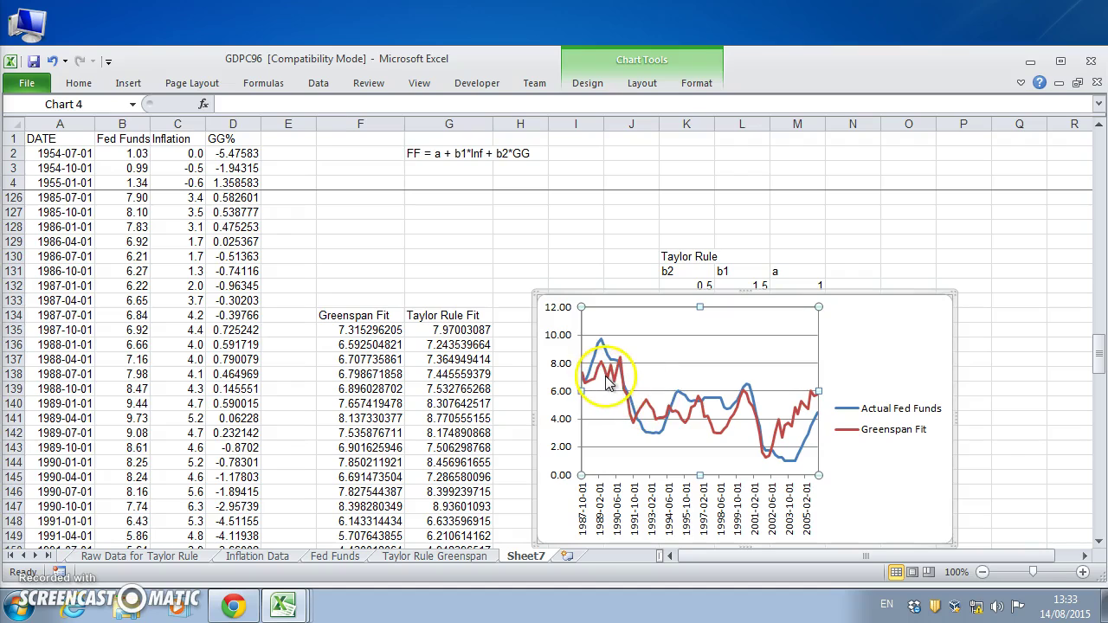
mouse_move(606, 381)
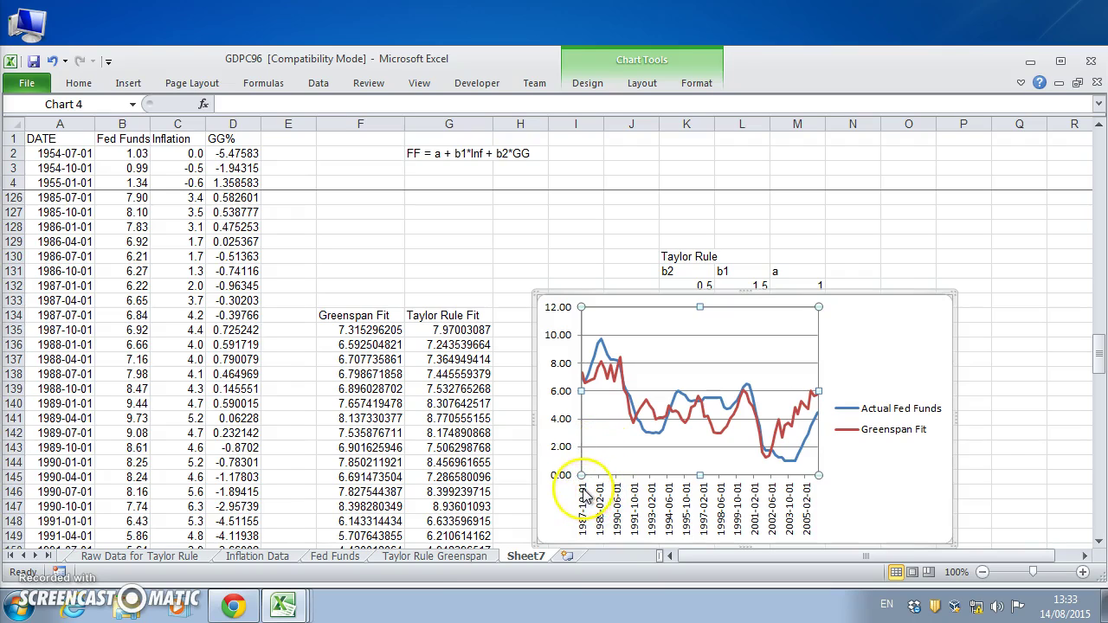
left_click(597, 489)
left_click(605, 374)
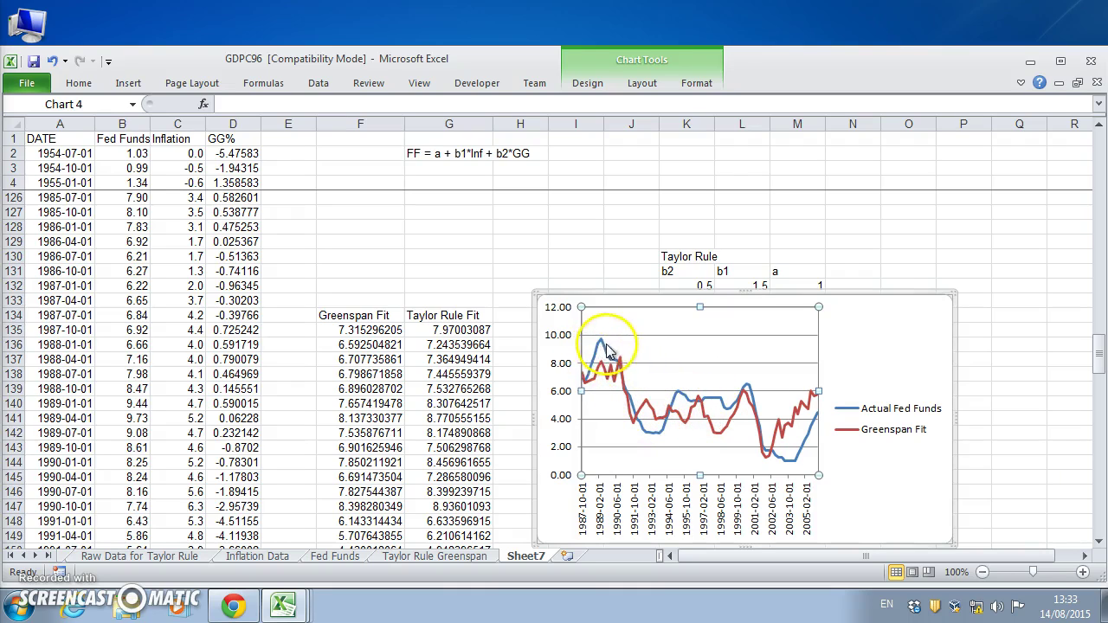
mouse_move(618, 374)
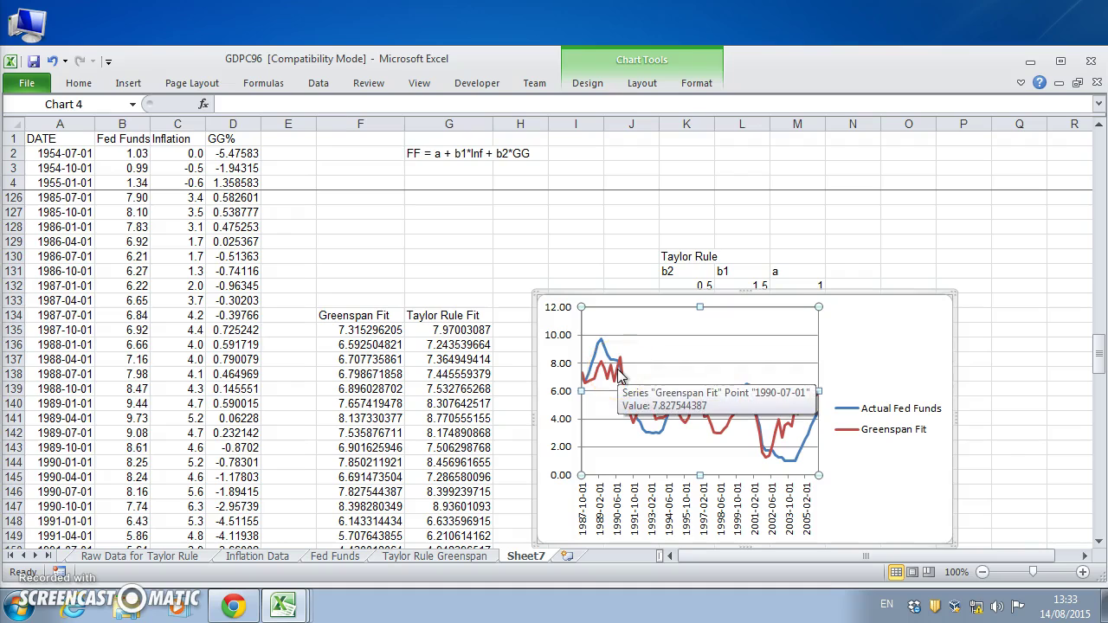
mouse_move(581, 384)
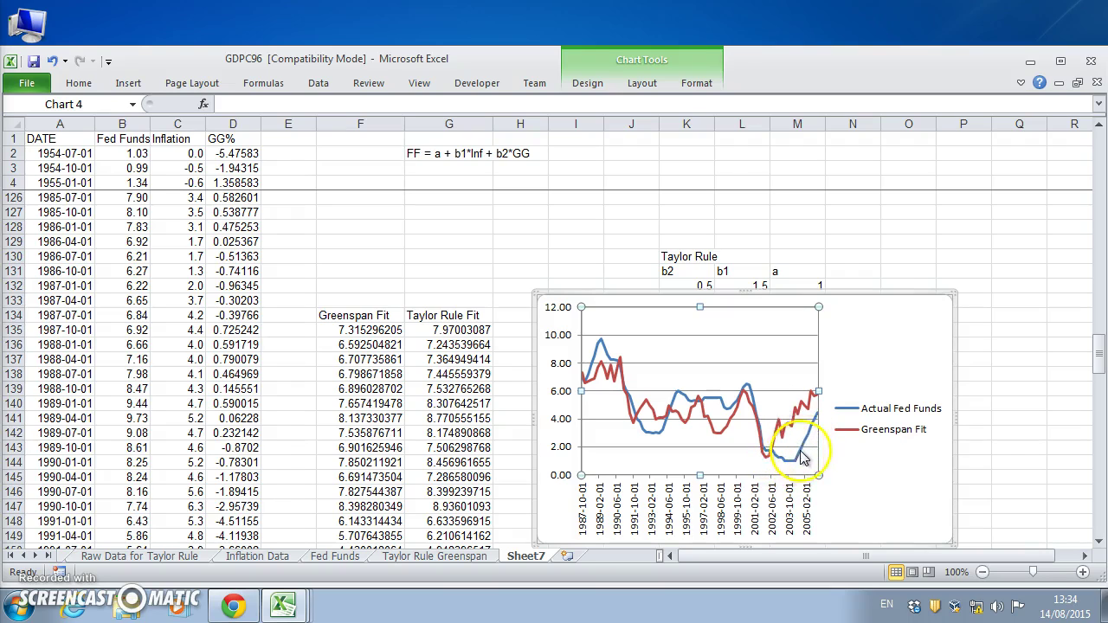
mouse_move(782, 462)
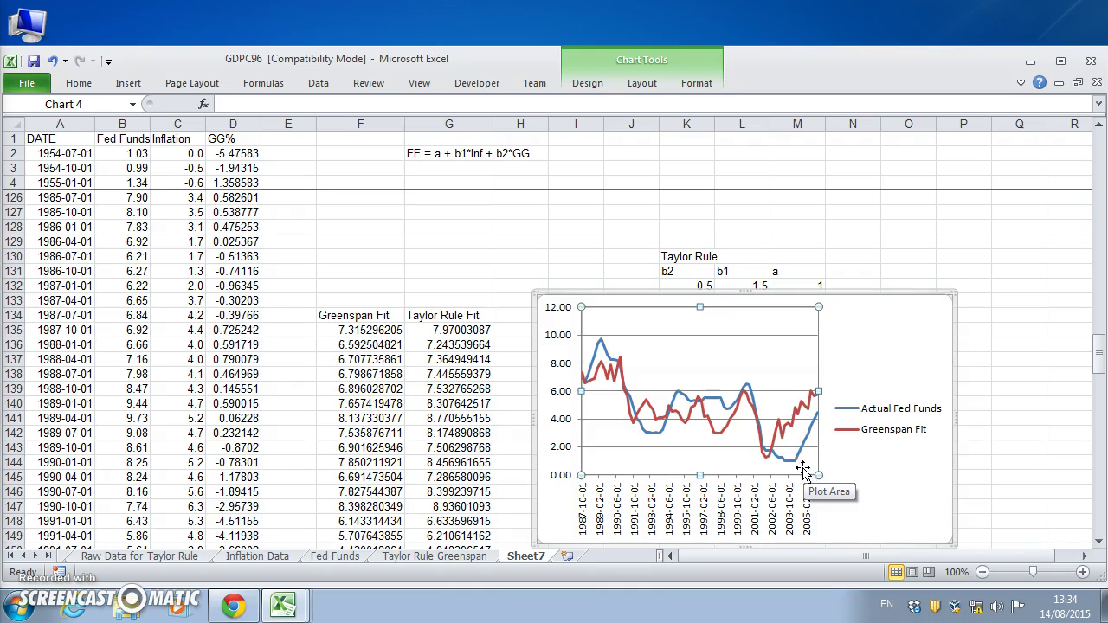
left_click(804, 460)
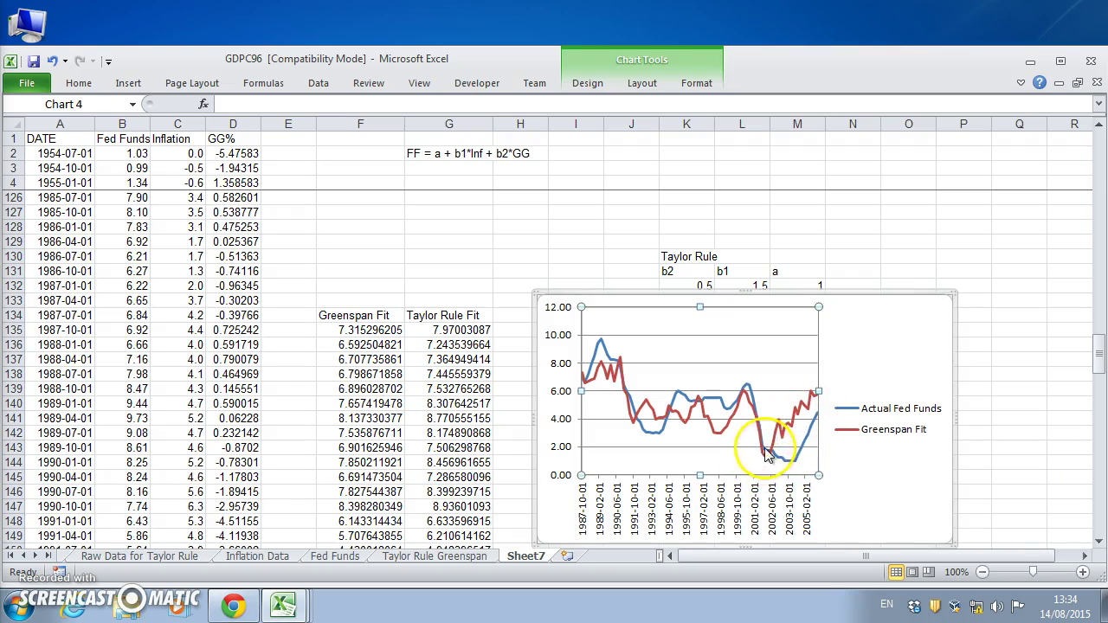
mouse_move(801, 424)
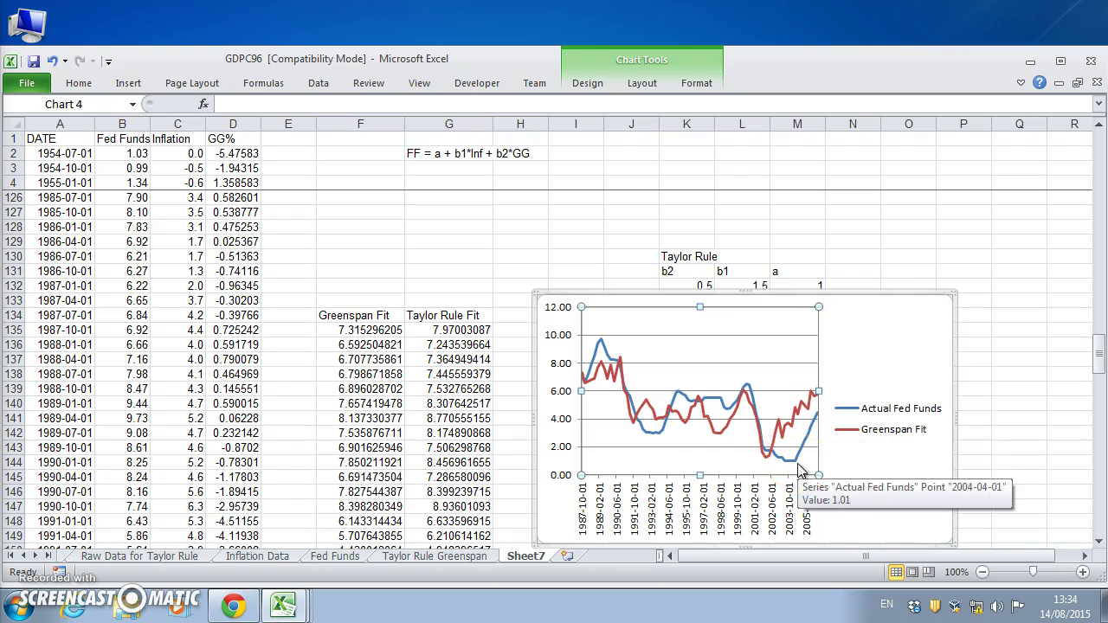
Add a 'Taylor Rule Fit' series with values G135:G208 as the chart's third line
right_click(711, 374)
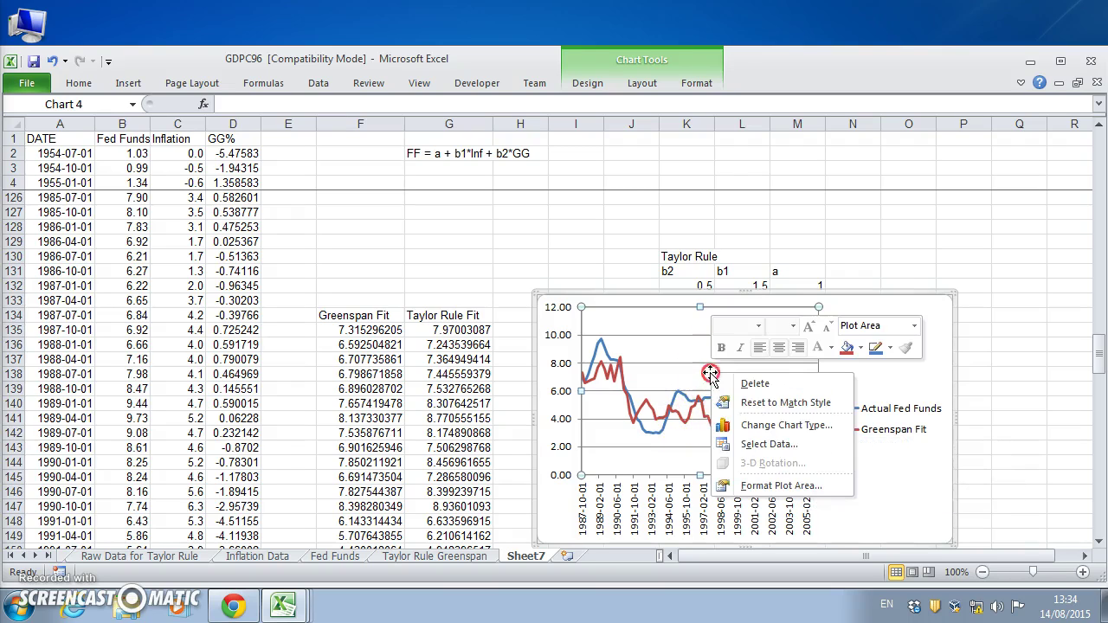
left_click(766, 444)
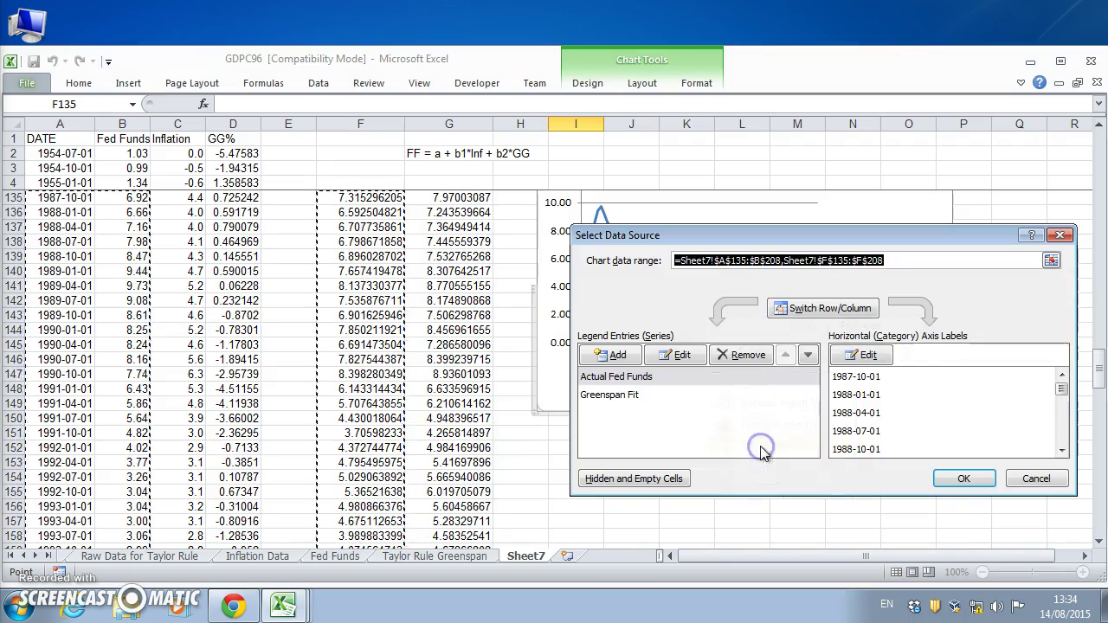
left_click(614, 355)
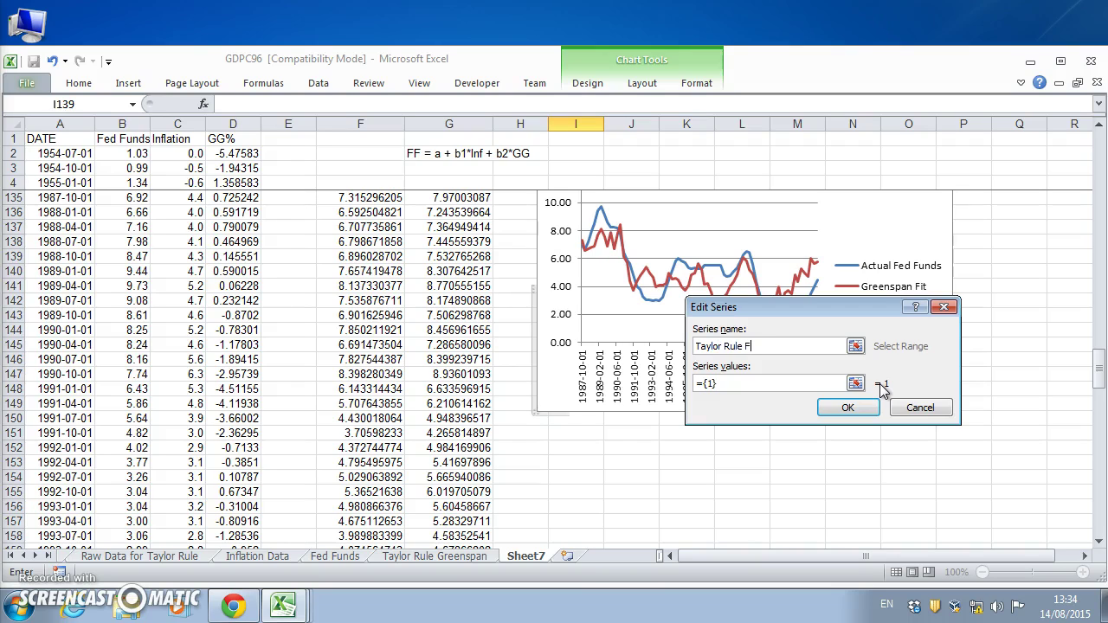
left_click(741, 383)
key("ctrl+a")
key("BackSpace")
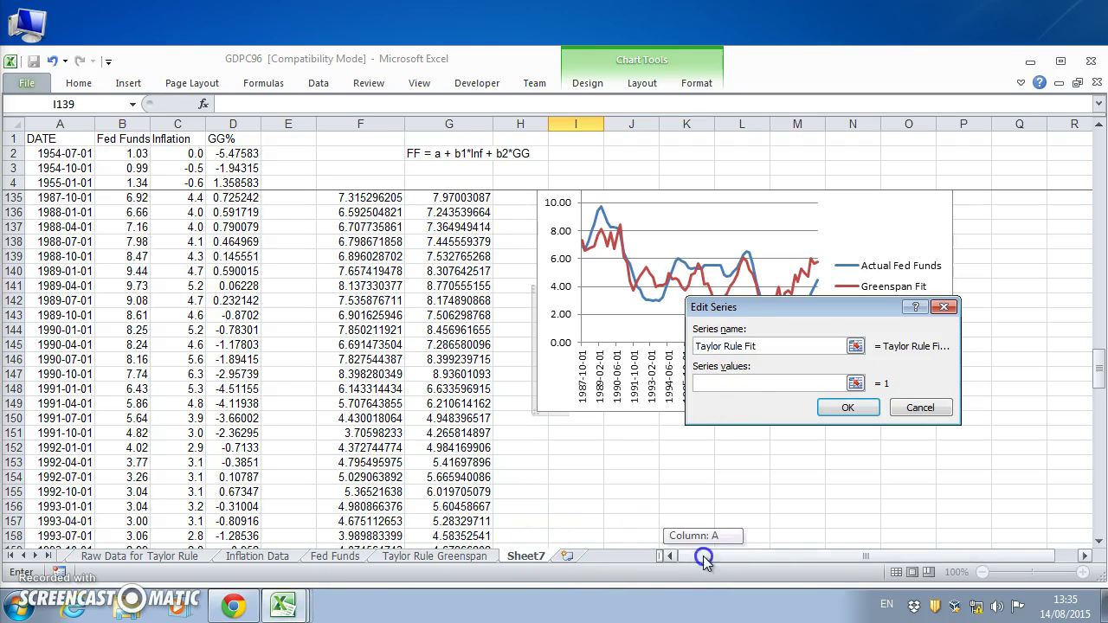
scroll(519, 452, "down", 3)
scroll(514, 446, "up", 4)
scroll(514, 445, "up", 3)
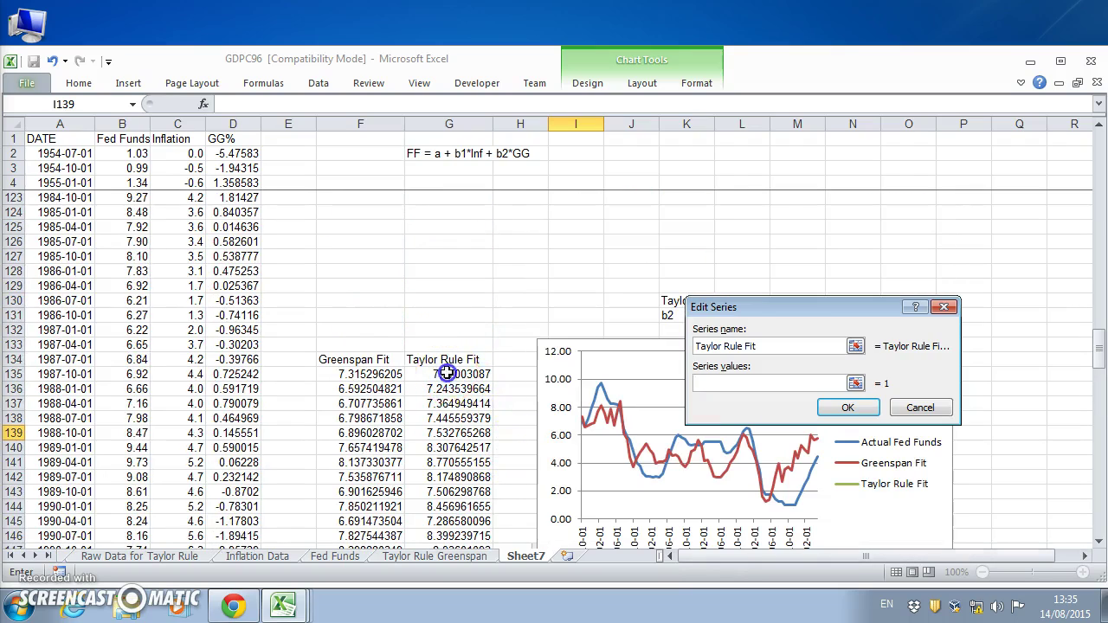
left_click_drag(447, 372, 452, 521)
left_click(844, 409)
left_click(951, 479)
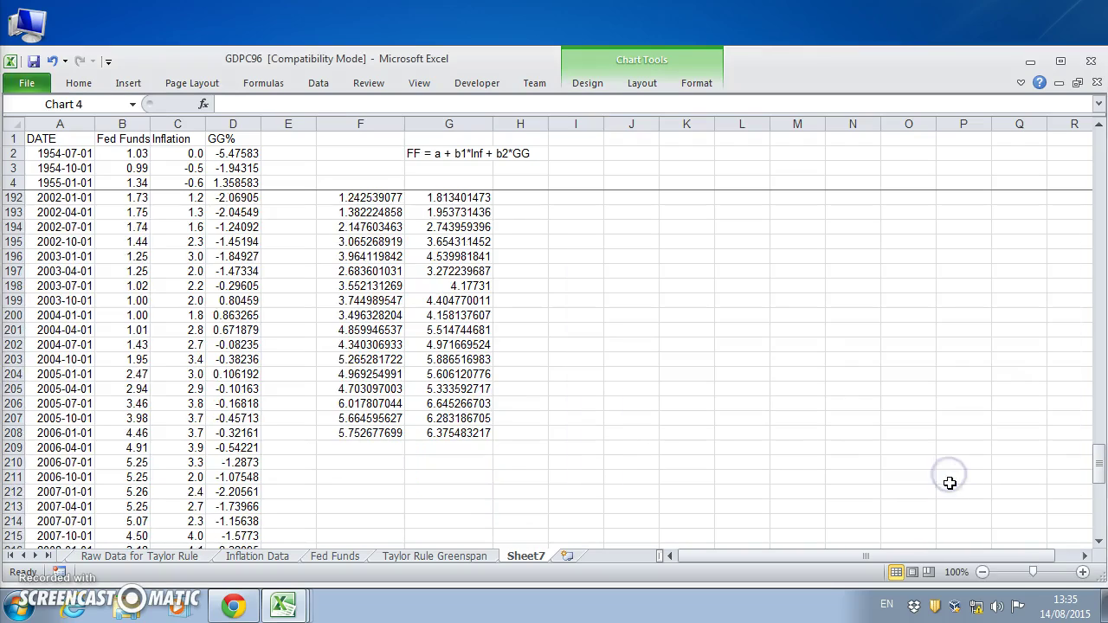
scroll(949, 483, "up", 20)
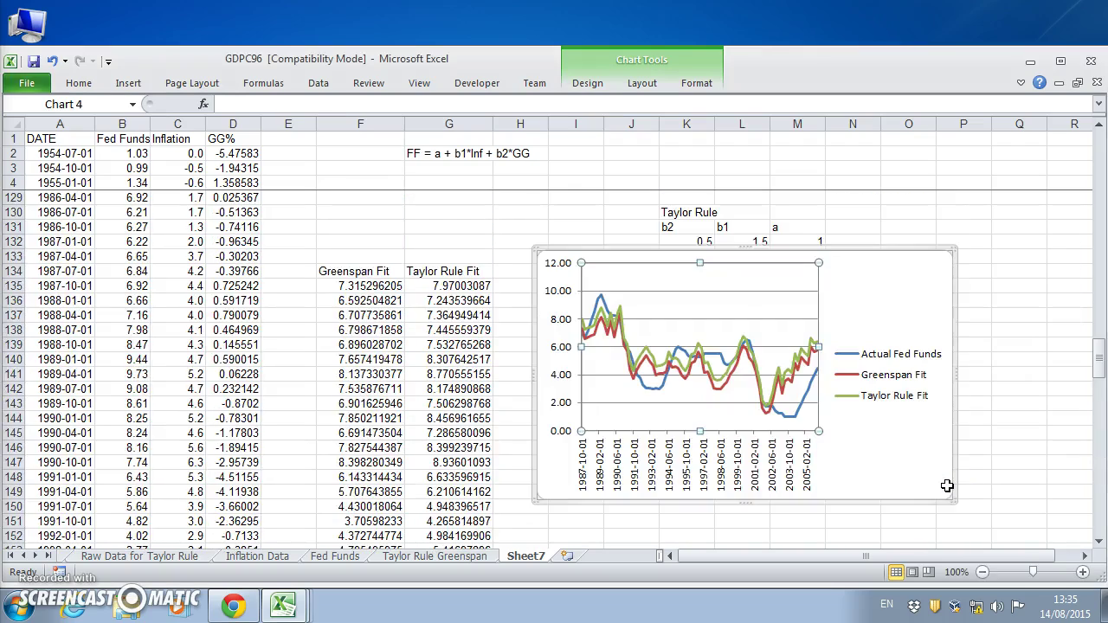
Enlarge the chart by dragging its top-left corner up and to the left
left_click(958, 489)
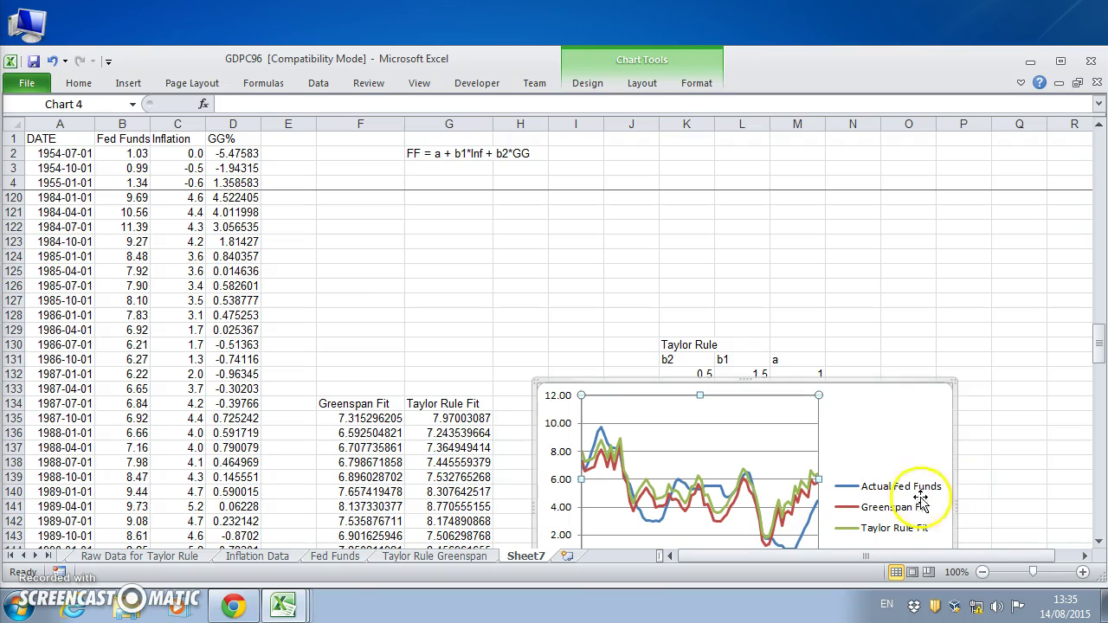
left_click(1097, 543)
left_click(1097, 544)
left_click(1097, 543)
left_click(1097, 544)
left_click(1098, 543)
left_click(1097, 543)
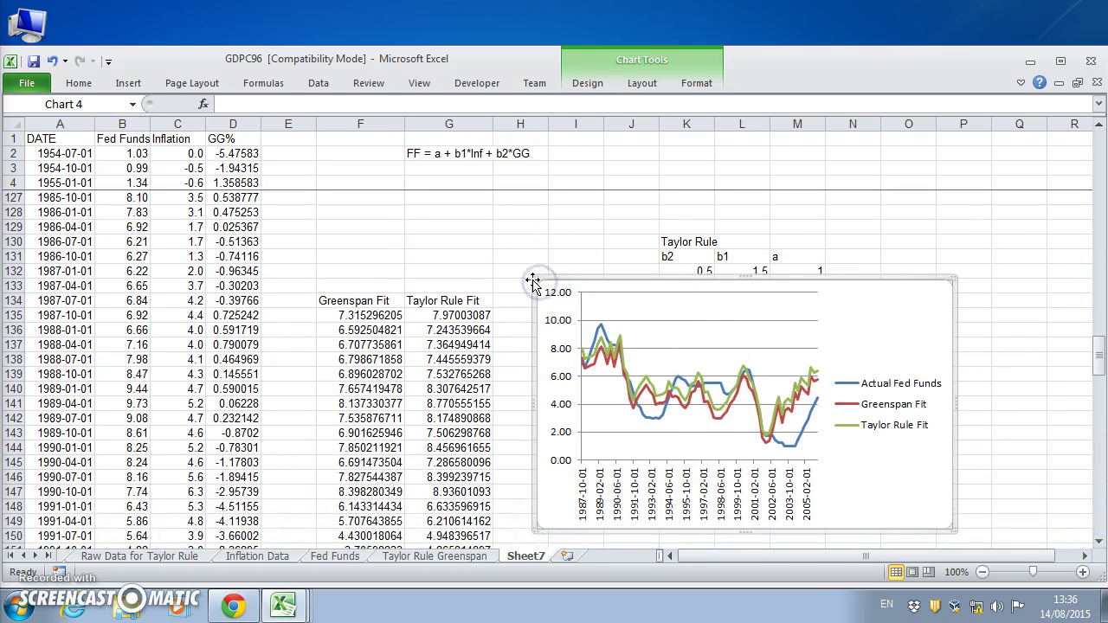
left_click_drag(534, 278, 337, 201)
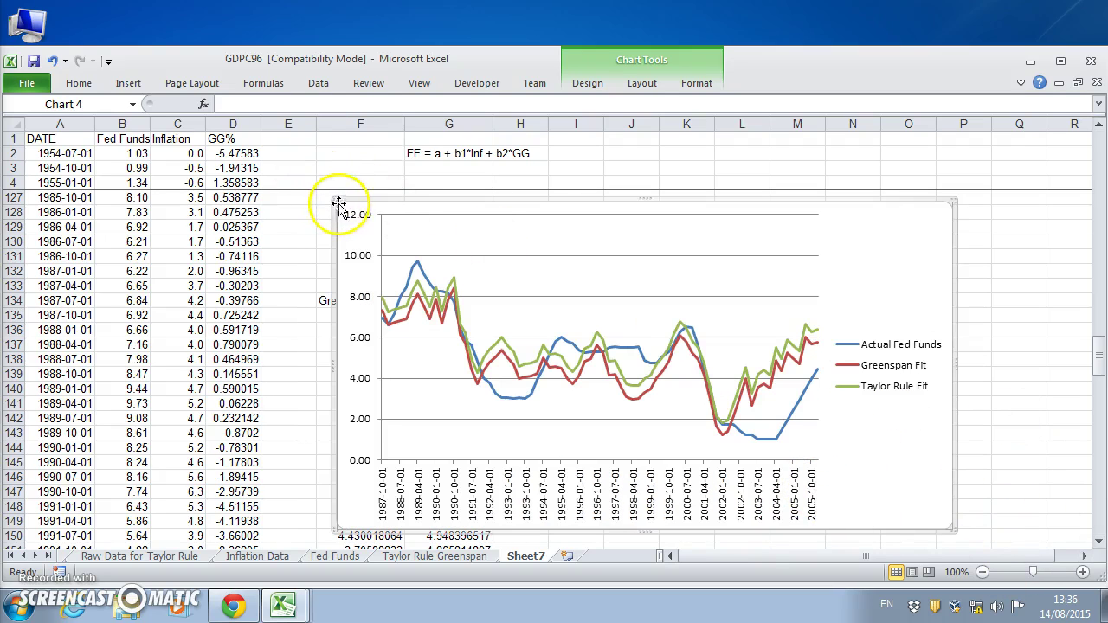
left_click_drag(335, 201, 304, 199)
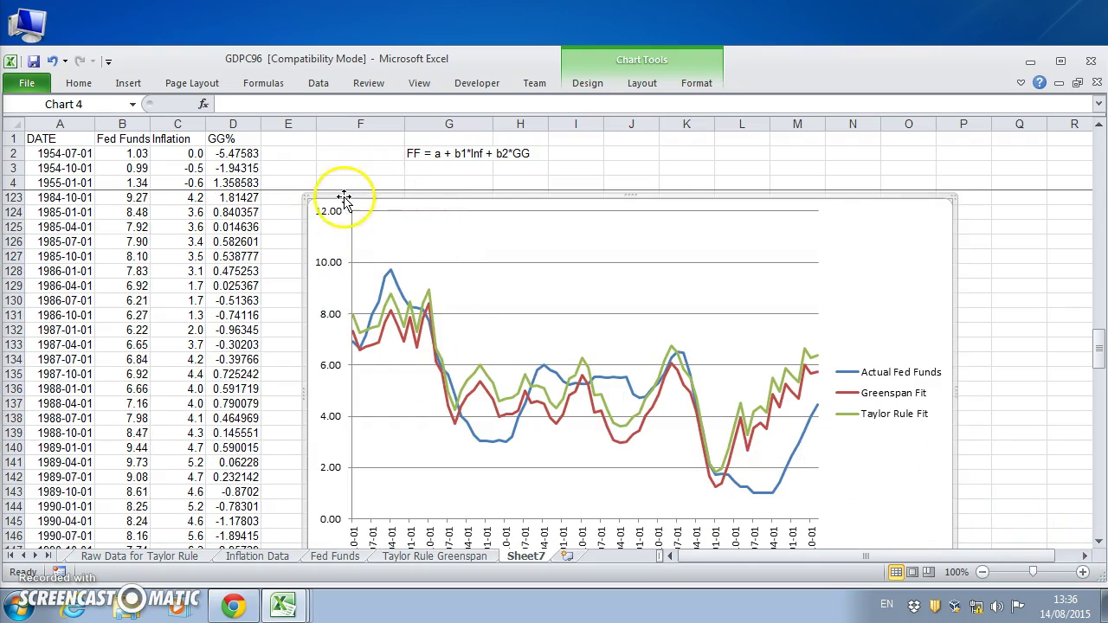
left_click_drag(305, 198, 327, 211)
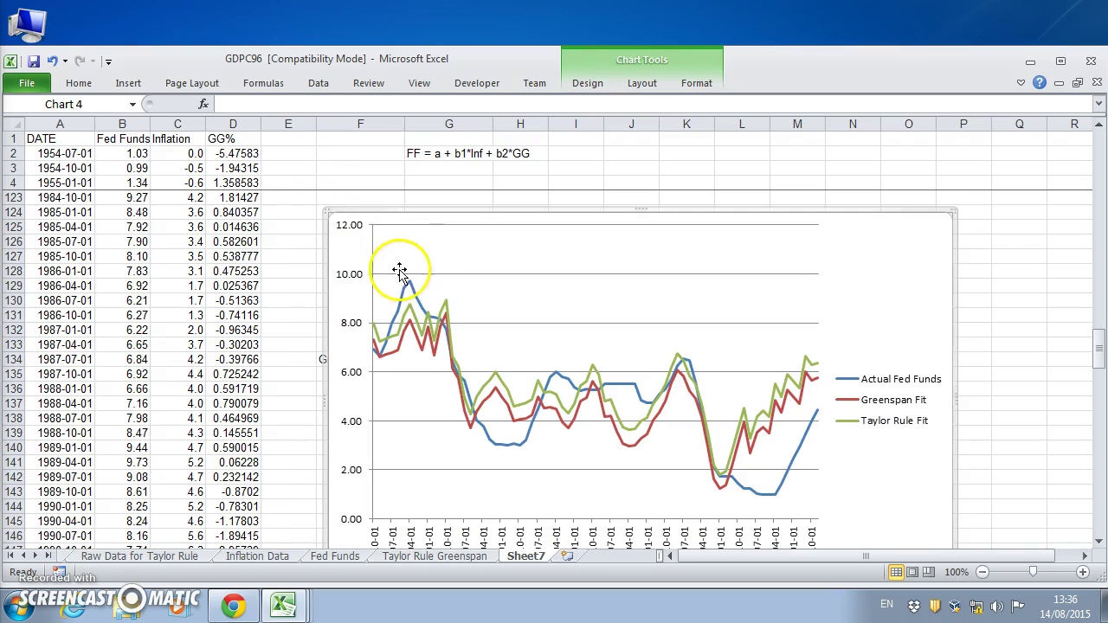
Nudge the chart slightly right and down so the full date axis shows
left_click(1098, 542)
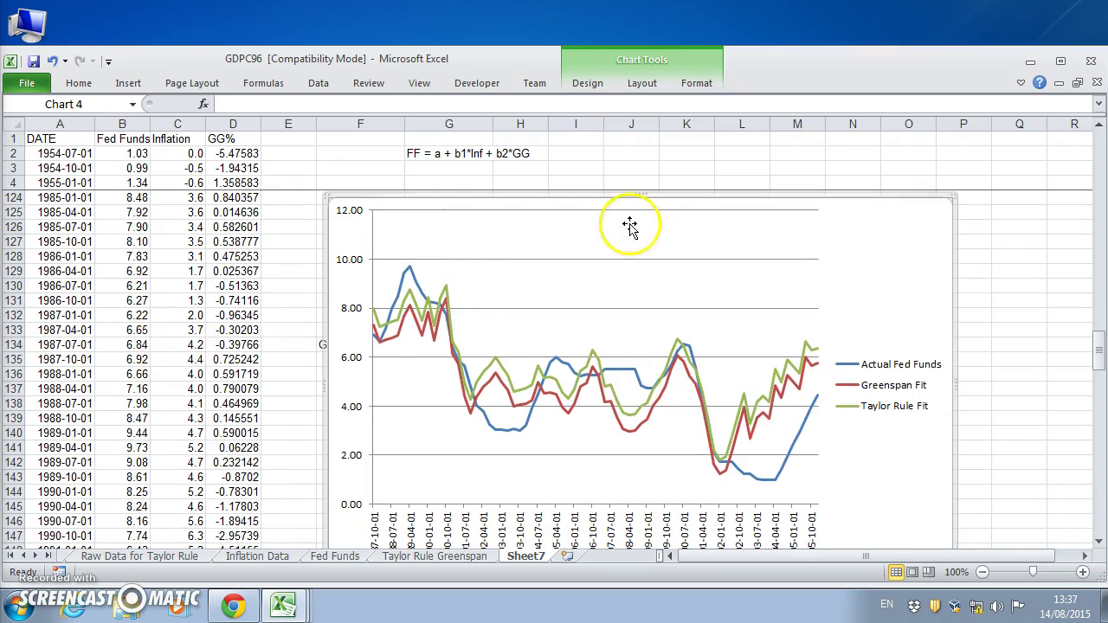
left_click_drag(322, 197, 340, 216)
left_click(673, 361)
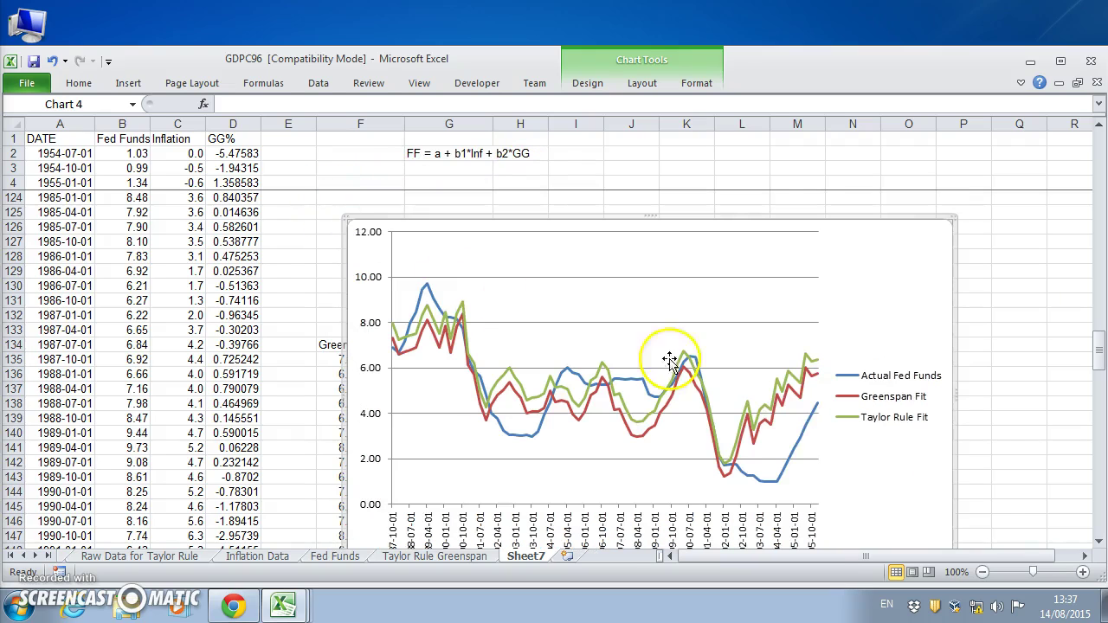
left_click(1097, 542)
left_click(1097, 542)
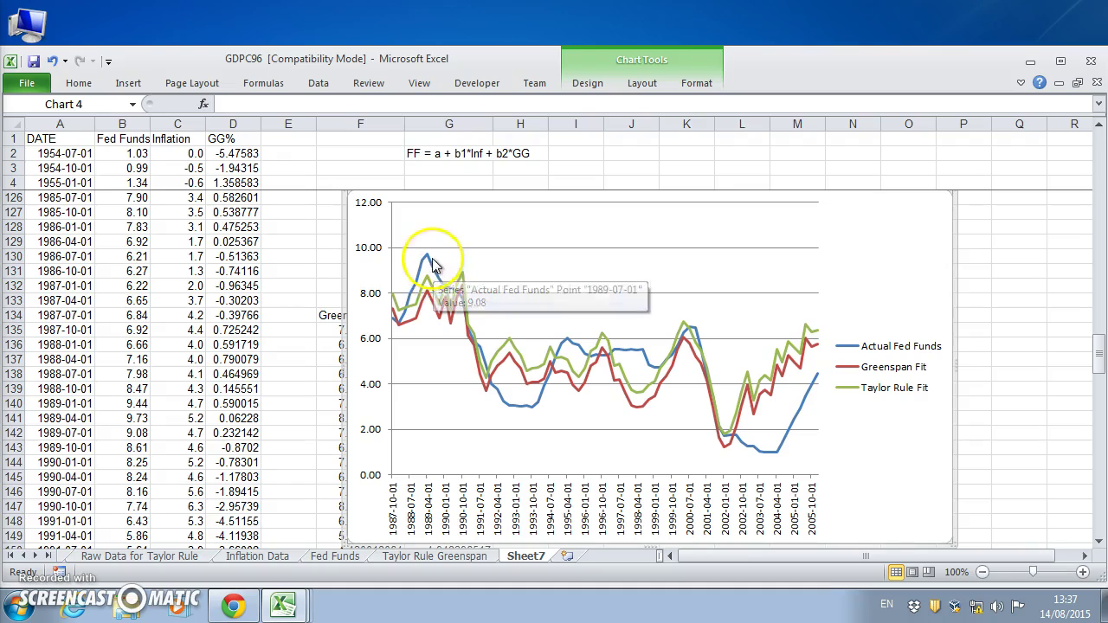
mouse_move(433, 290)
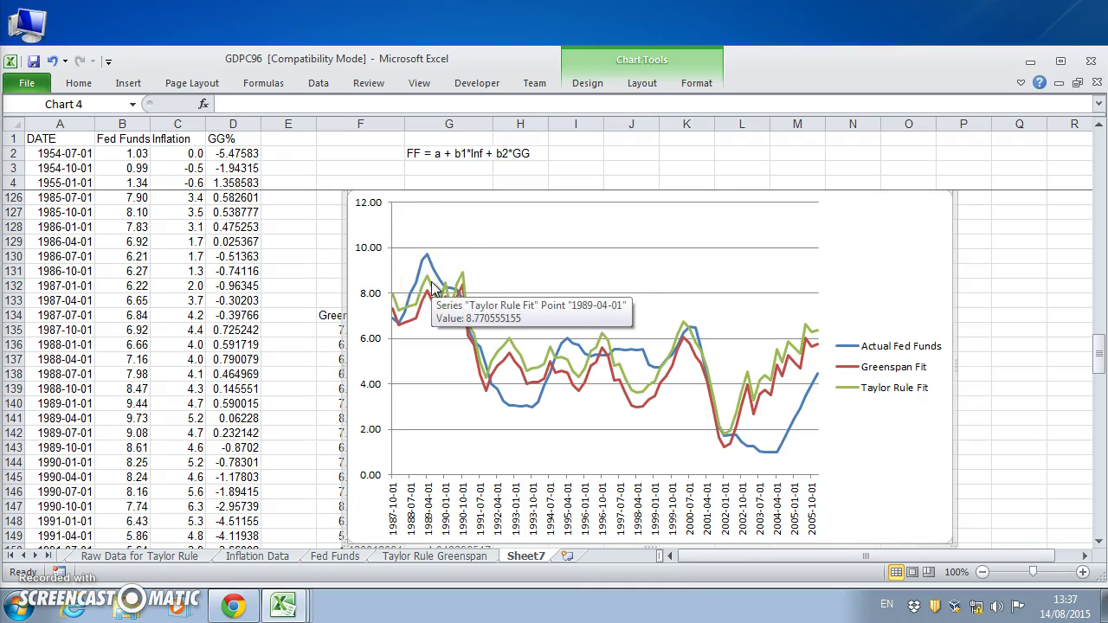
left_click(435, 276)
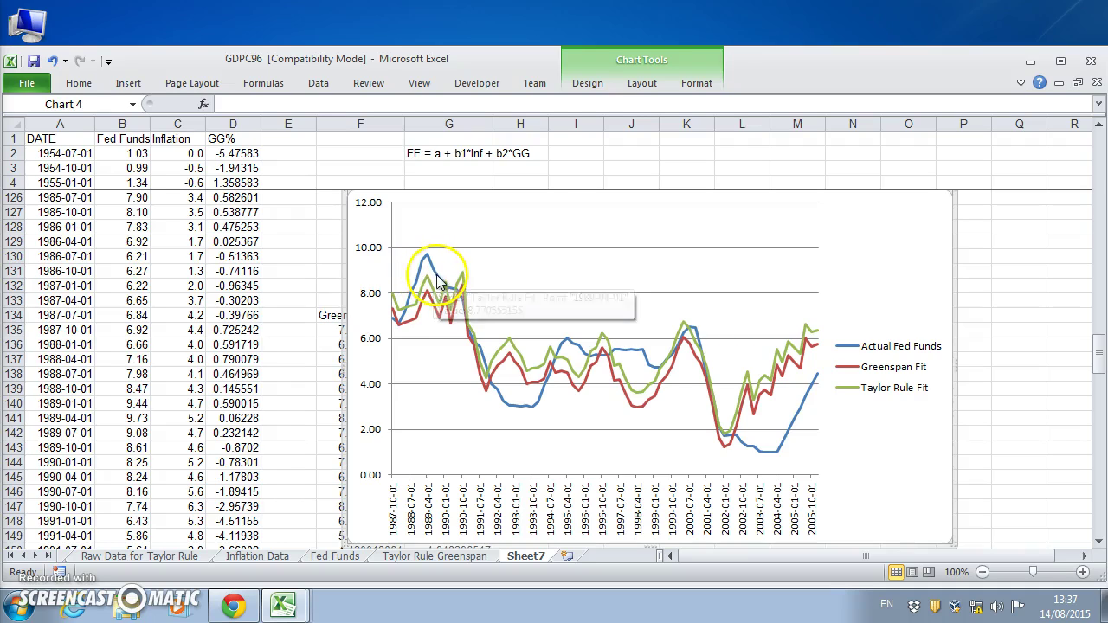
mouse_move(438, 281)
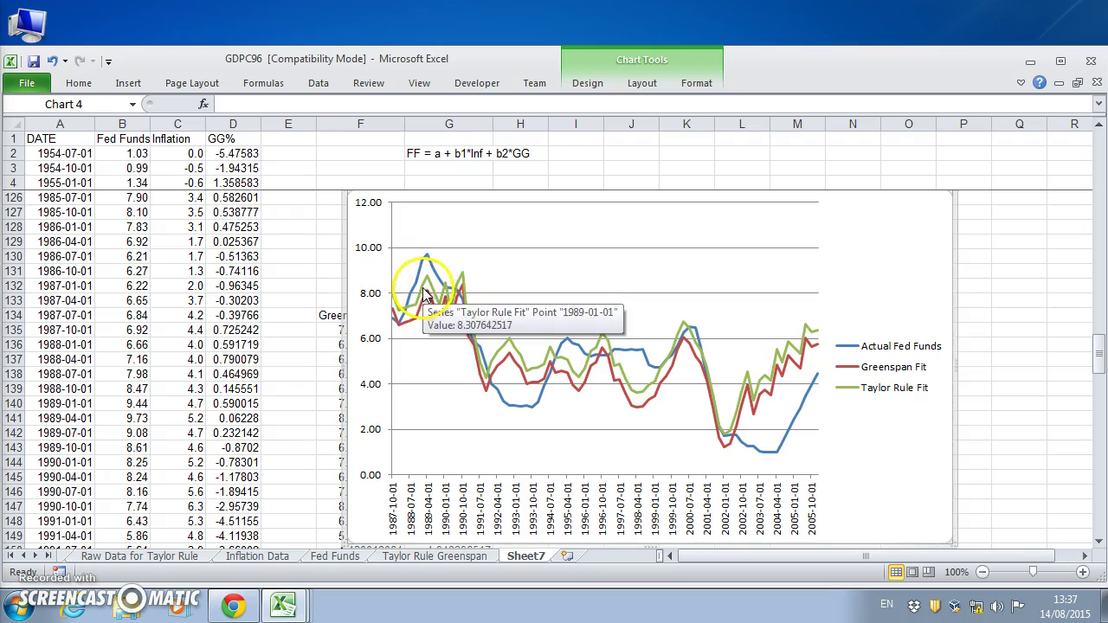
mouse_move(435, 311)
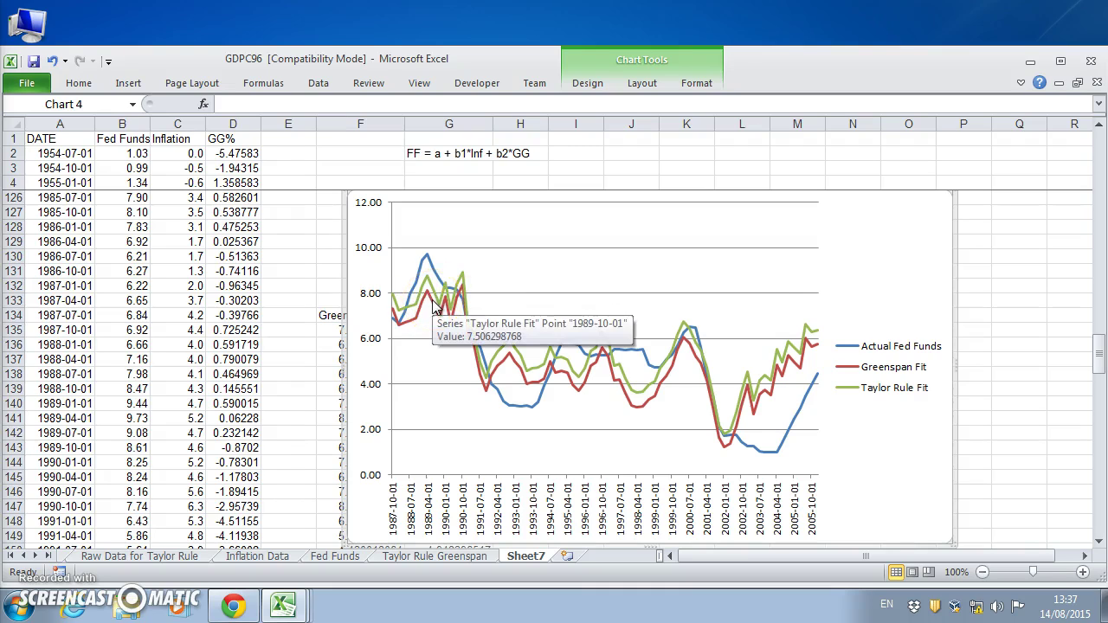
left_click_drag(445, 303, 475, 342)
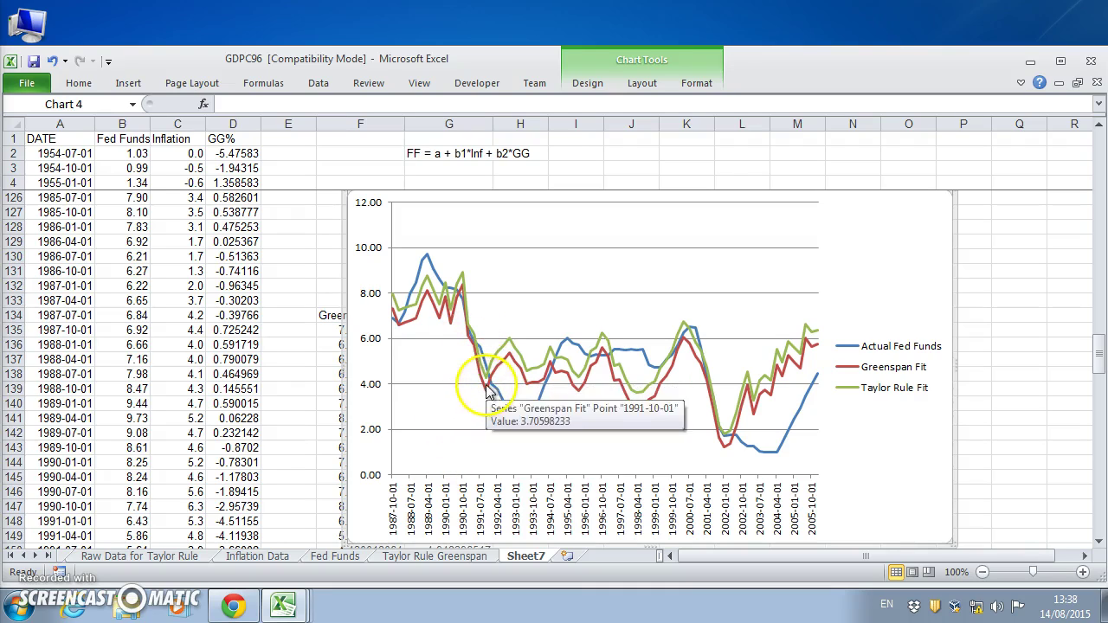
mouse_move(489, 387)
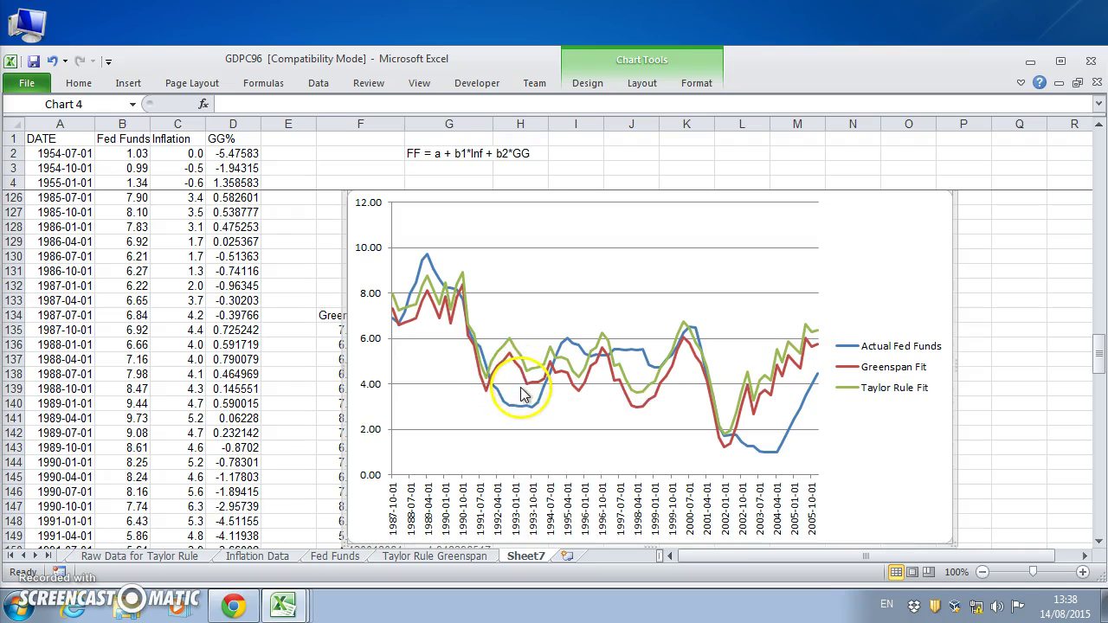
mouse_move(517, 409)
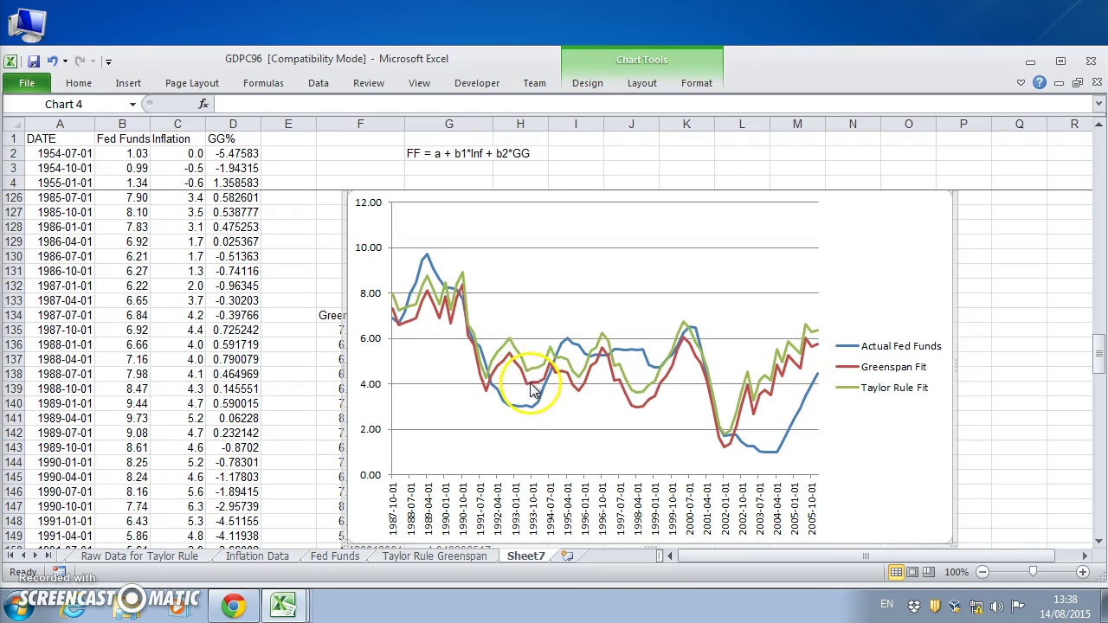
mouse_move(535, 384)
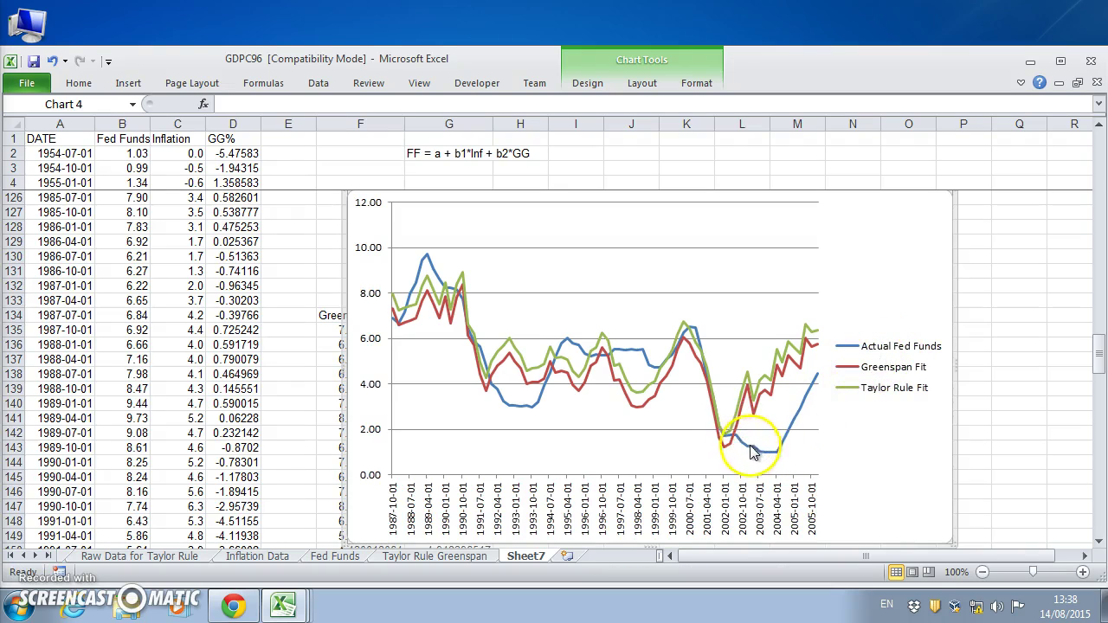
mouse_move(775, 459)
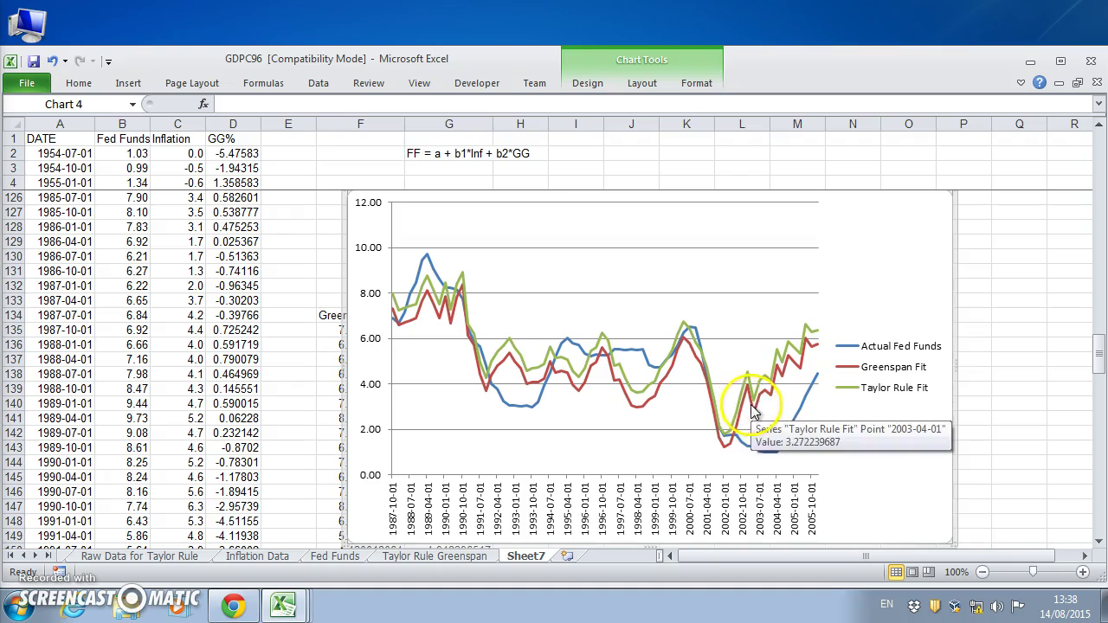
mouse_move(771, 400)
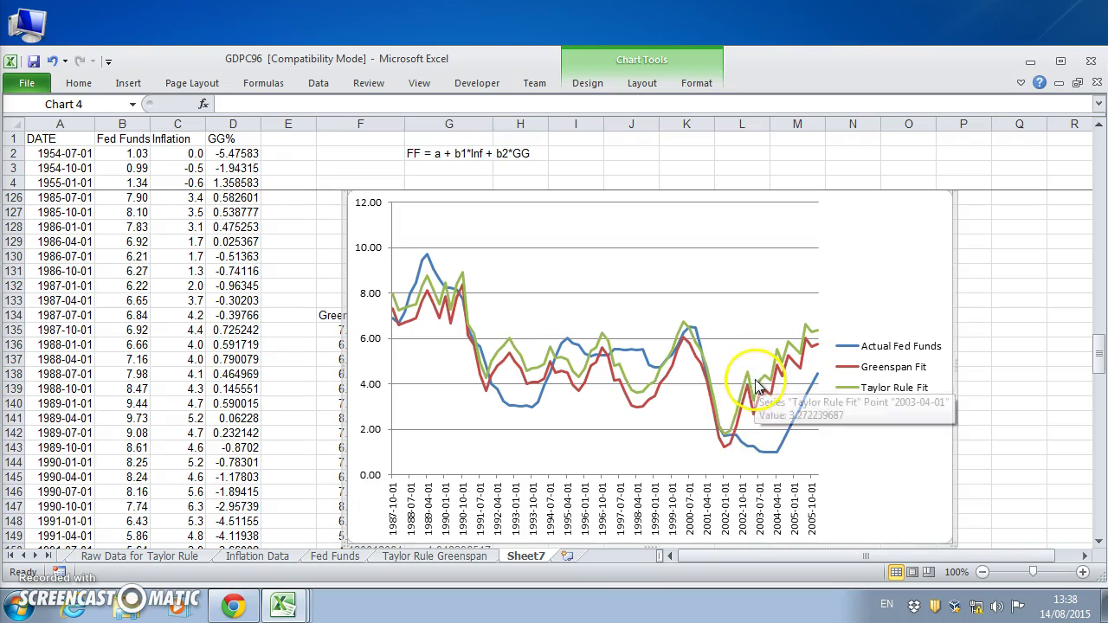
left_click(389, 535)
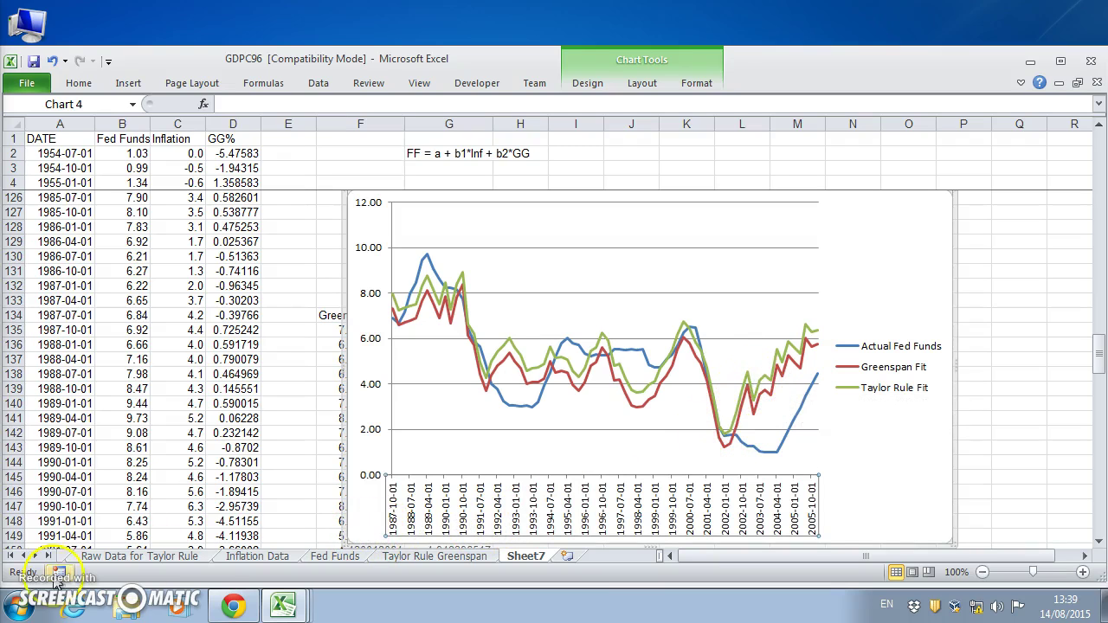
key("Escape")
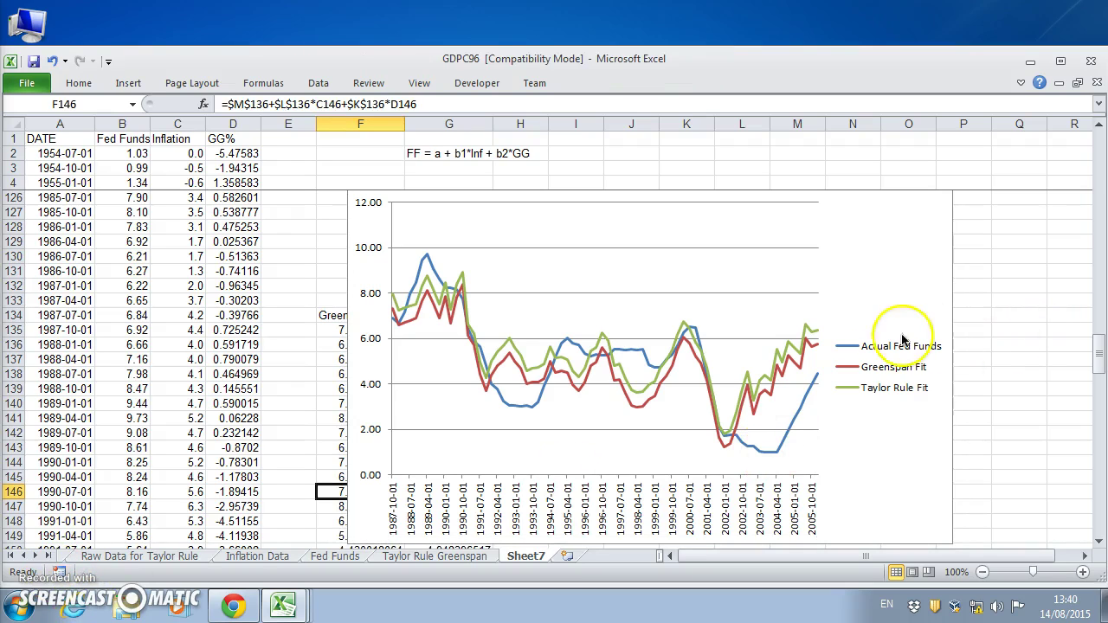